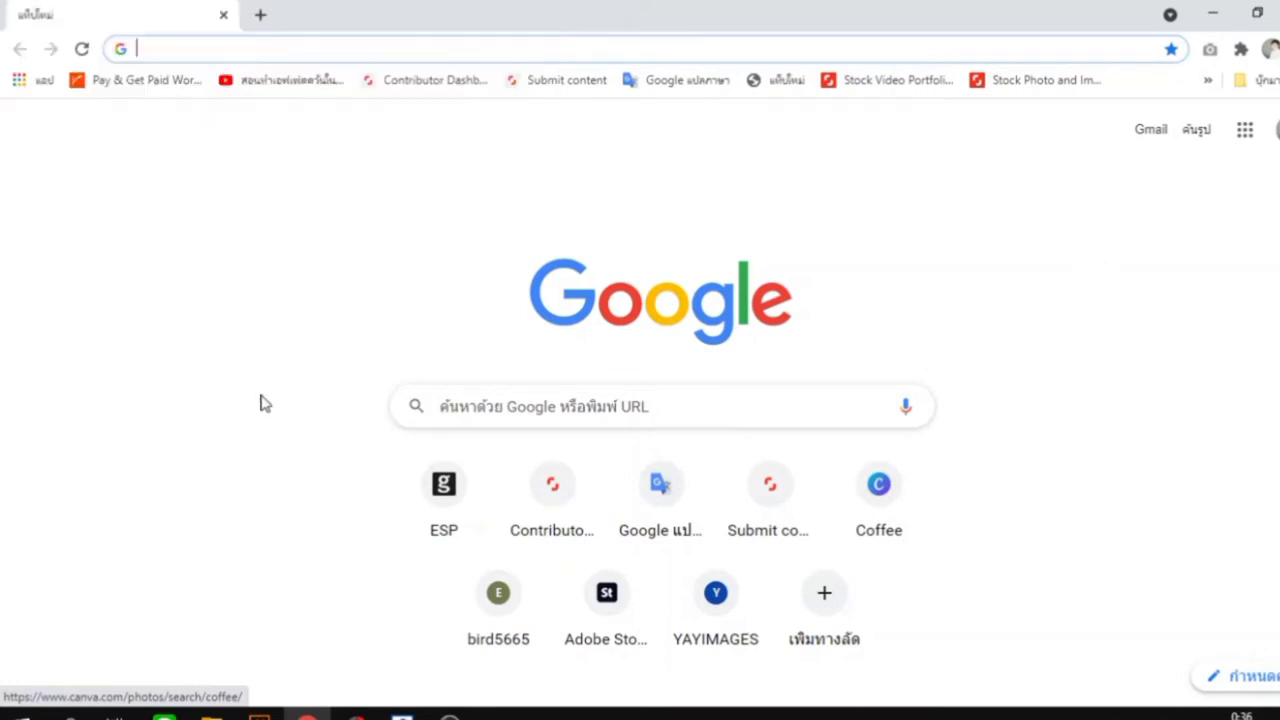
{"action": "left_click", "coordinate": [142, 712]}
{"action": "type", "text": "ad"}
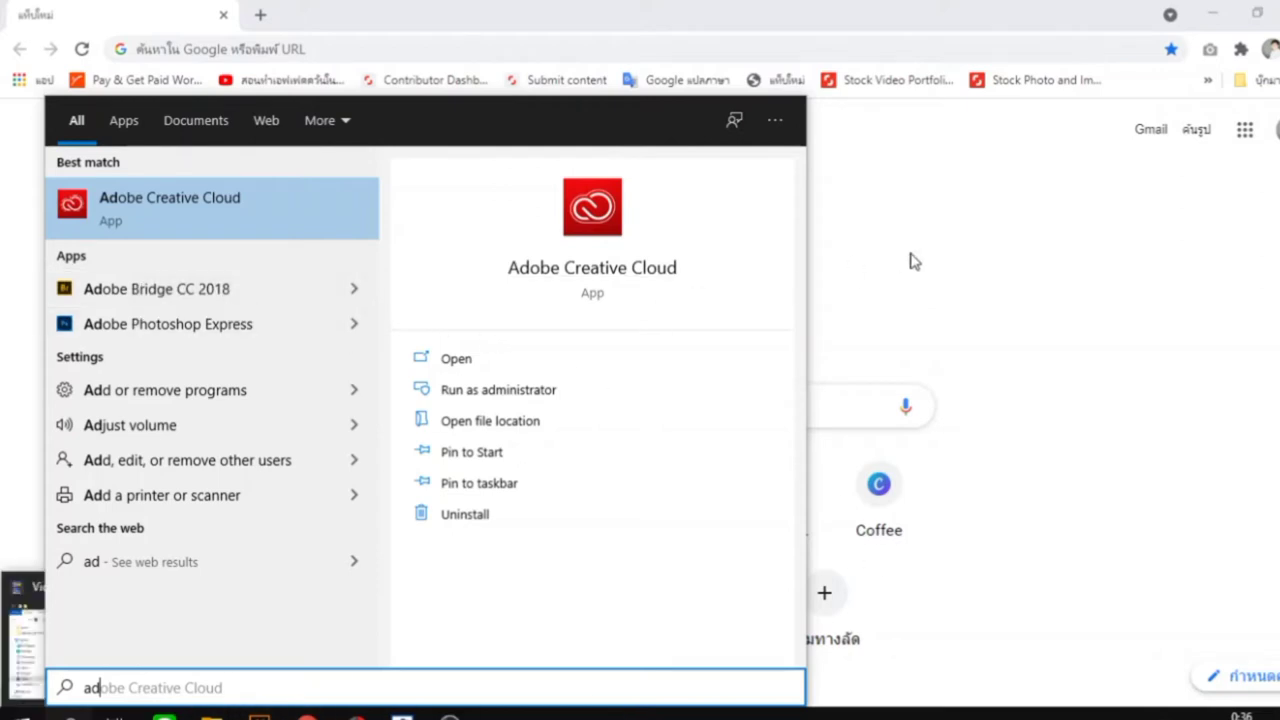
{"action": "left_click", "coordinate": [1138, 309]}
- Switch to File Explorer and open the ถ้วยกาแฟลาเต้อาร์ท photo folder in Adobe Bridge CC 2018
{"action": "mouse_move", "coordinate": [211, 716]}
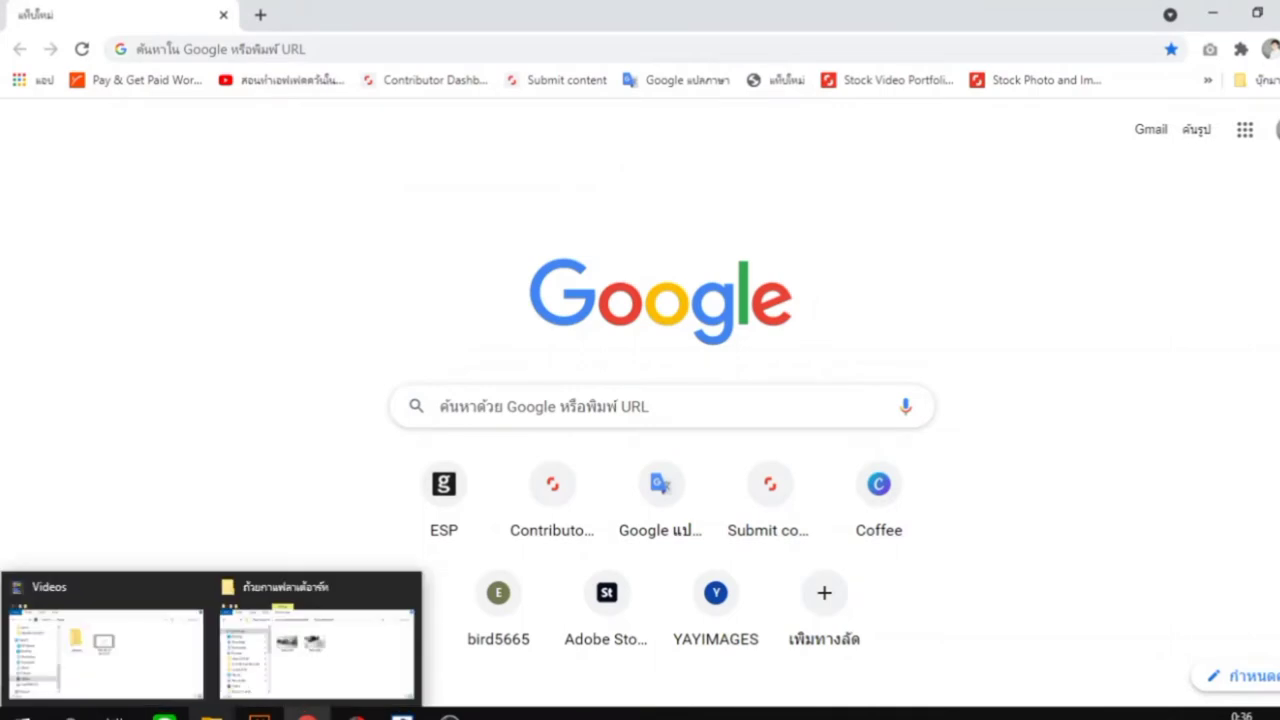
{"action": "left_click", "coordinate": [289, 691]}
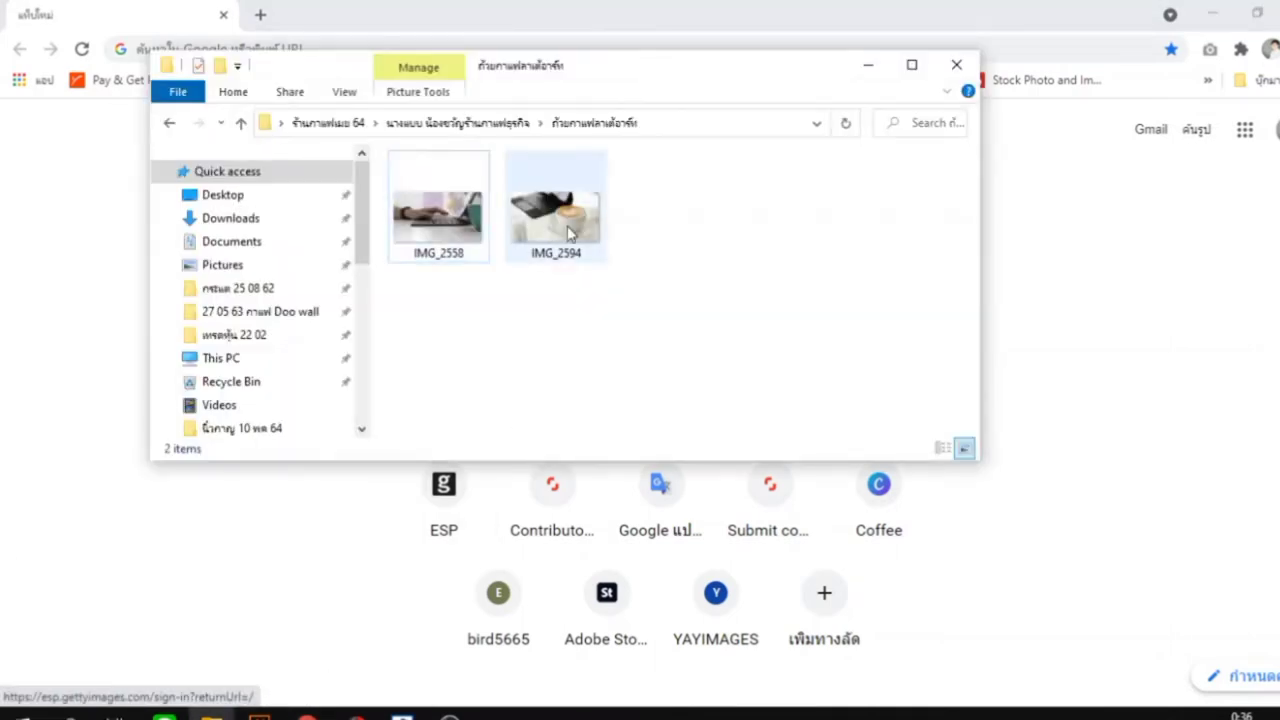
{"action": "left_click", "coordinate": [169, 125]}
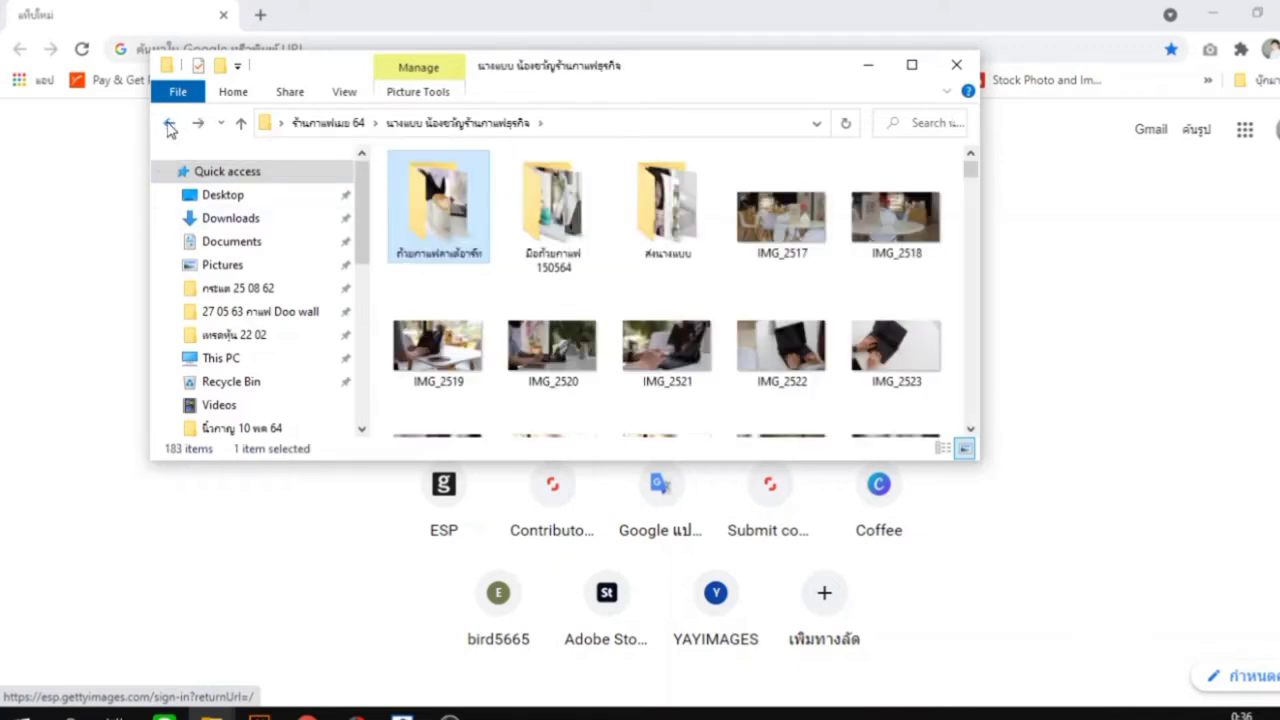
{"action": "right_click", "coordinate": [452, 190]}
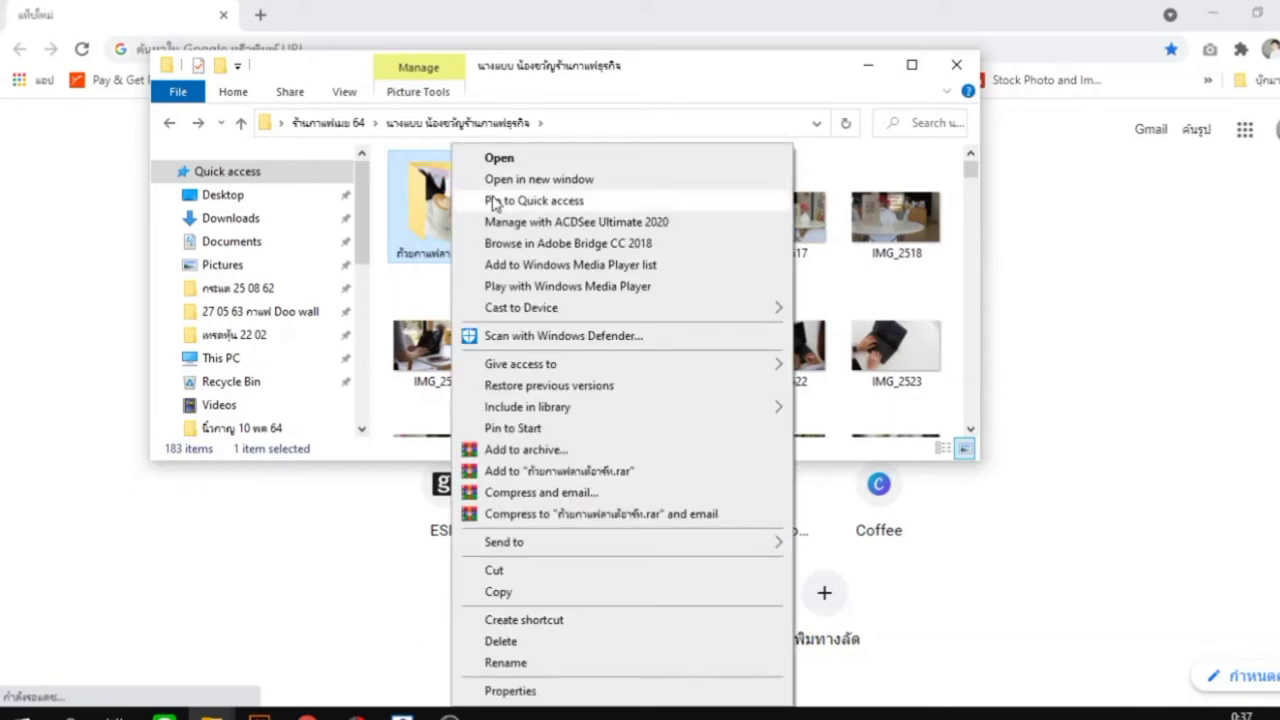
{"action": "left_click", "coordinate": [621, 246]}
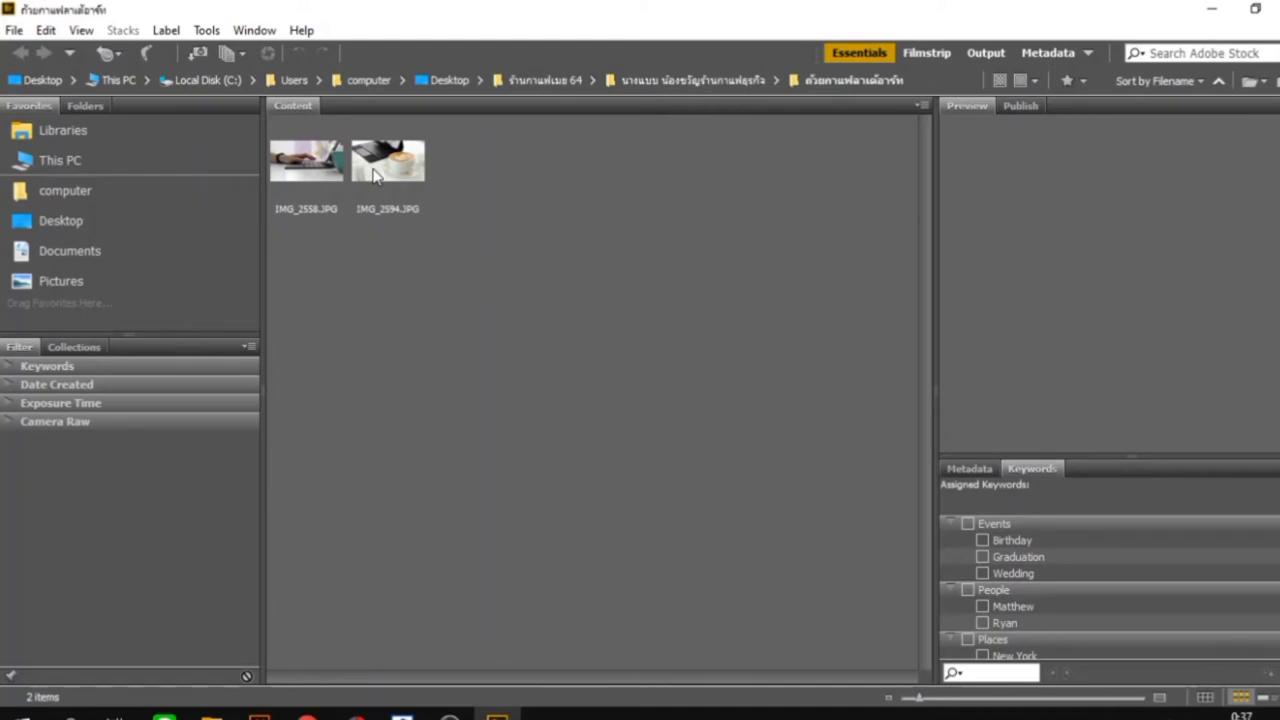
- Switch to Chrome, open the Shutterstock Submit content keyword tool, and load Google Translate in a new tab
{"action": "mouse_move", "coordinate": [307, 714]}
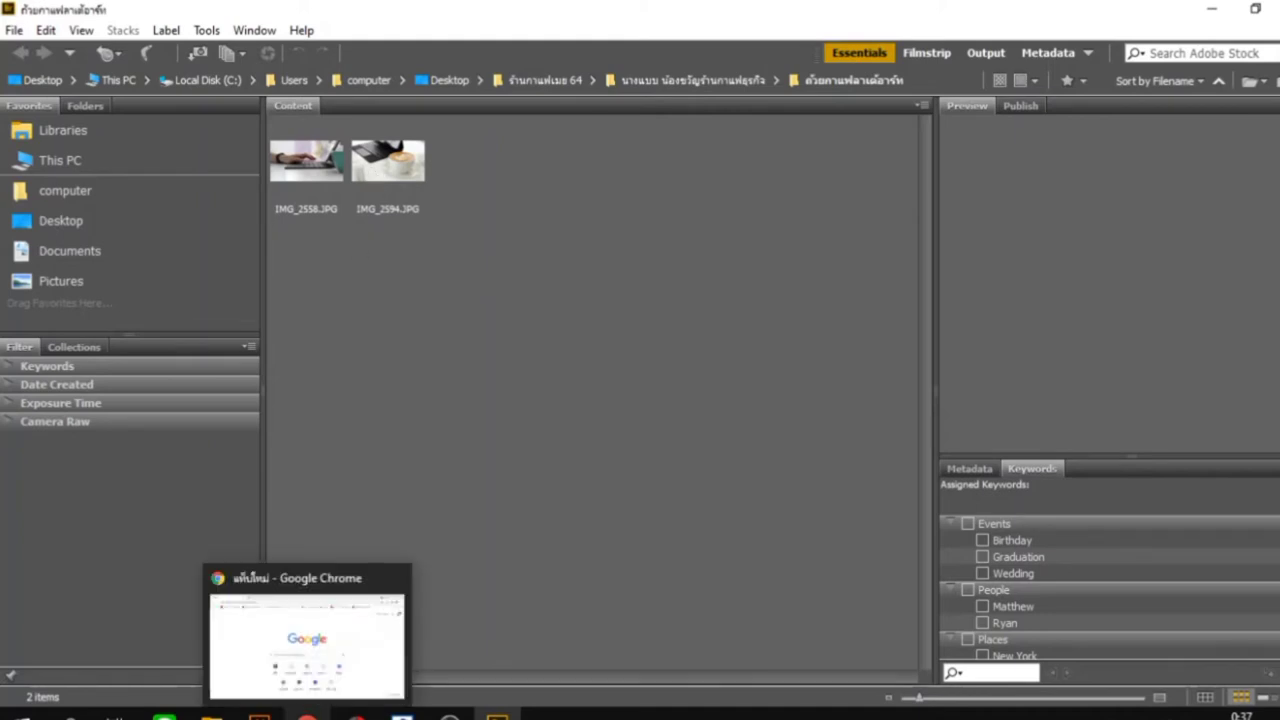
{"action": "left_click", "coordinate": [307, 714]}
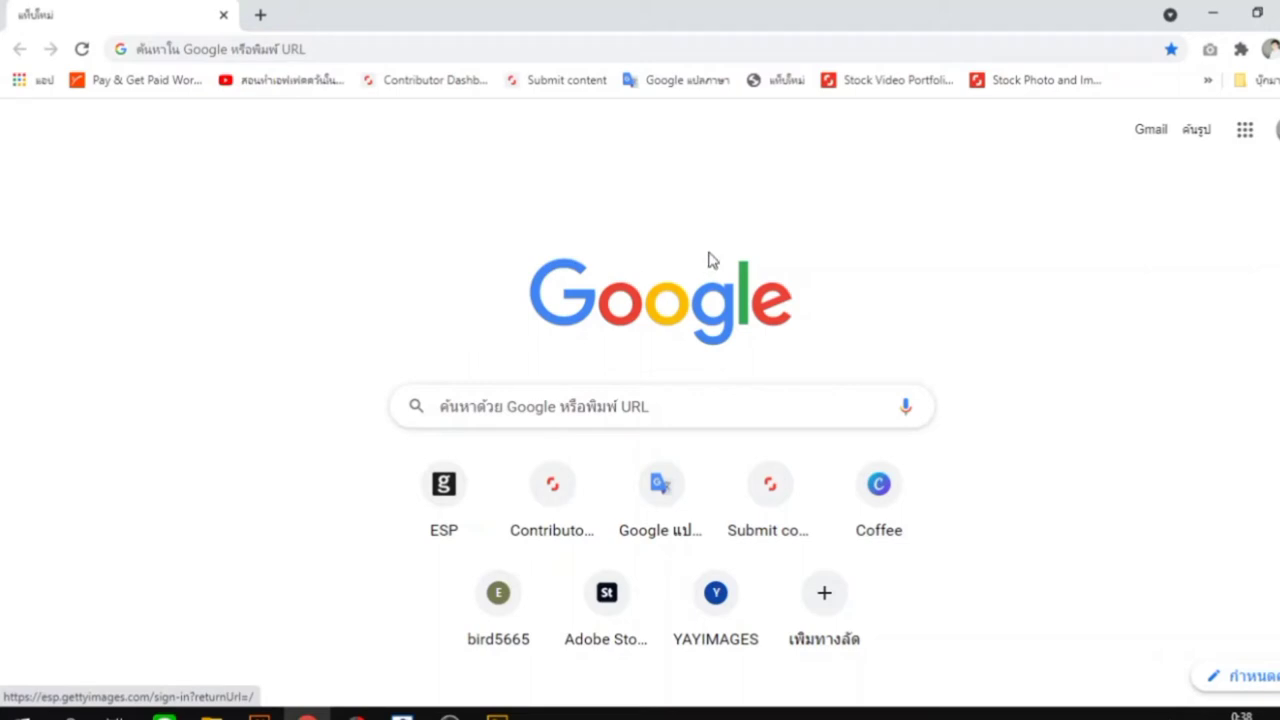
{"action": "left_click", "coordinate": [566, 82]}
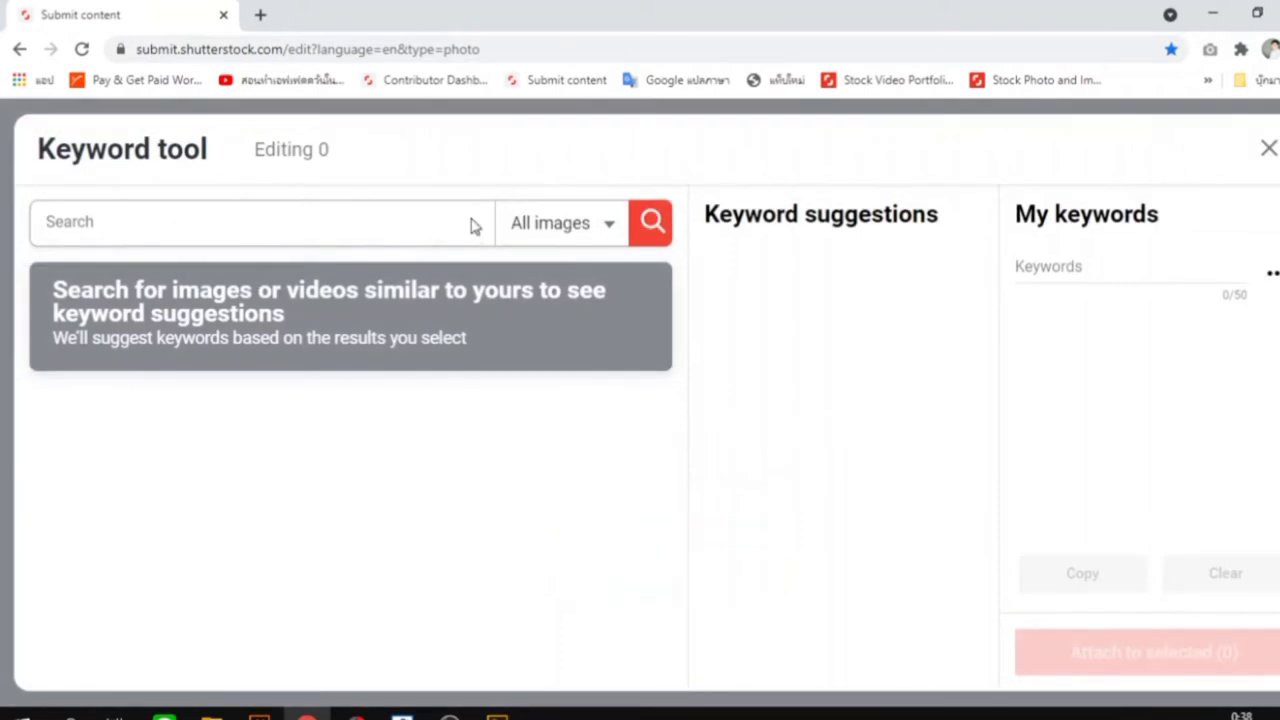
{"action": "left_click", "coordinate": [61, 220]}
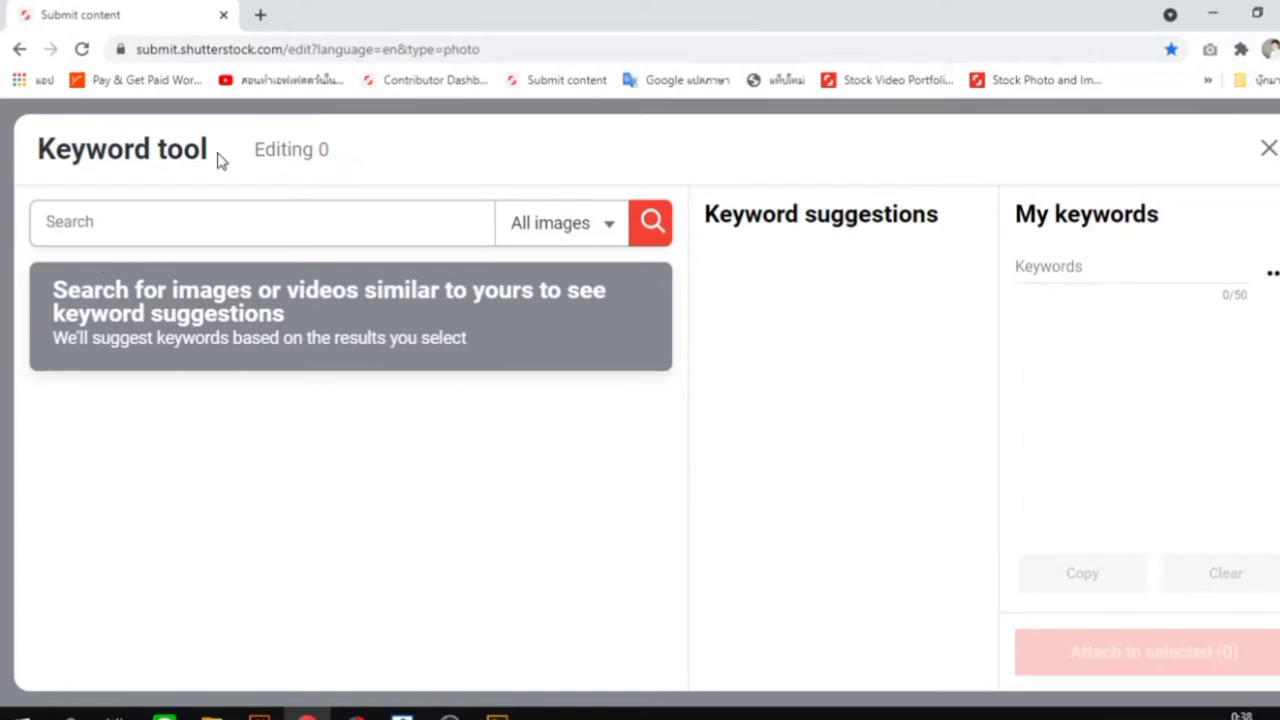
{"action": "left_click", "coordinate": [260, 14]}
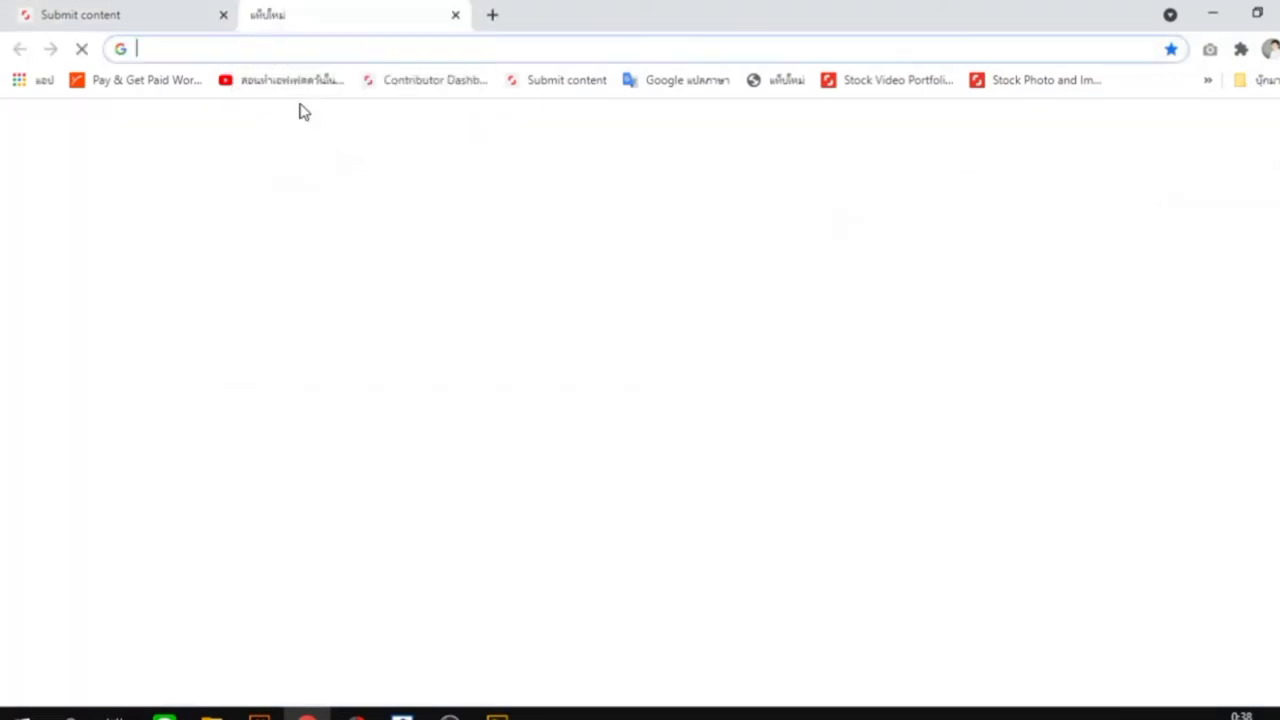
{"action": "left_click", "coordinate": [700, 81]}
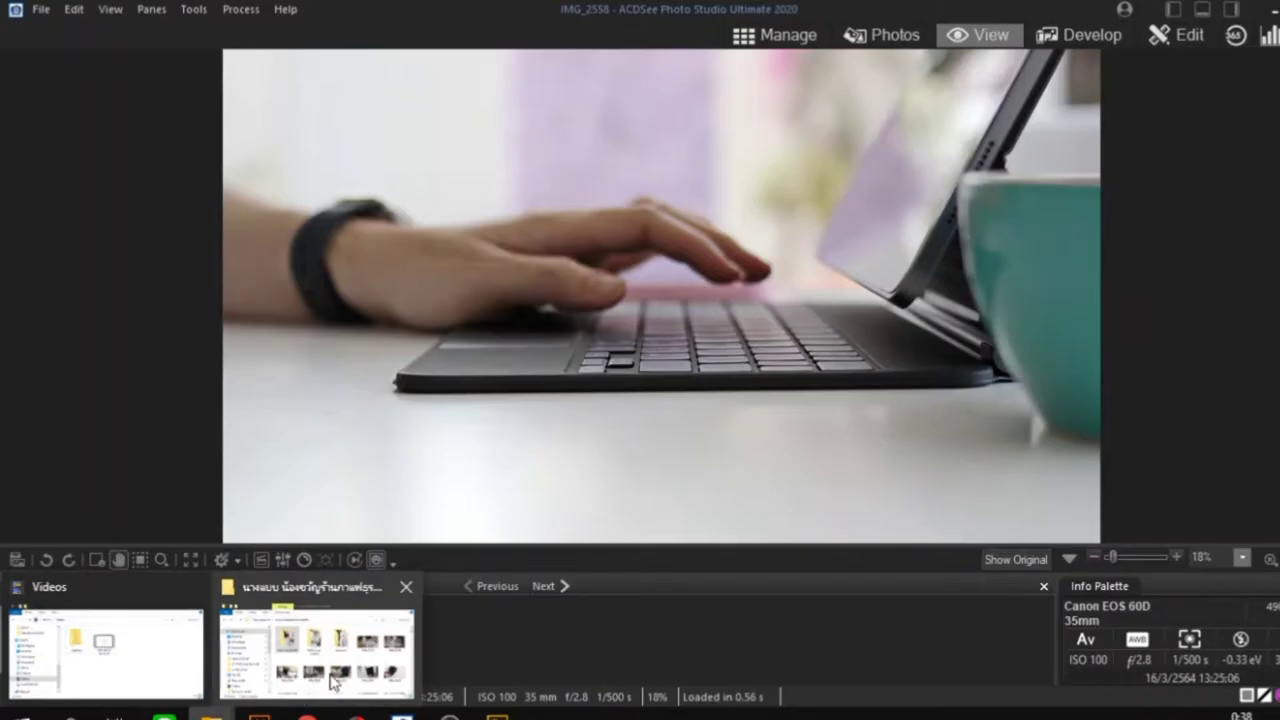
- Examine the coffee photo IMG_2594 in the ถ้วยกาแฟลาเต้อาร์ท folder in File Explorer and return to Google Translate
{"action": "left_click", "coordinate": [126, 660]}
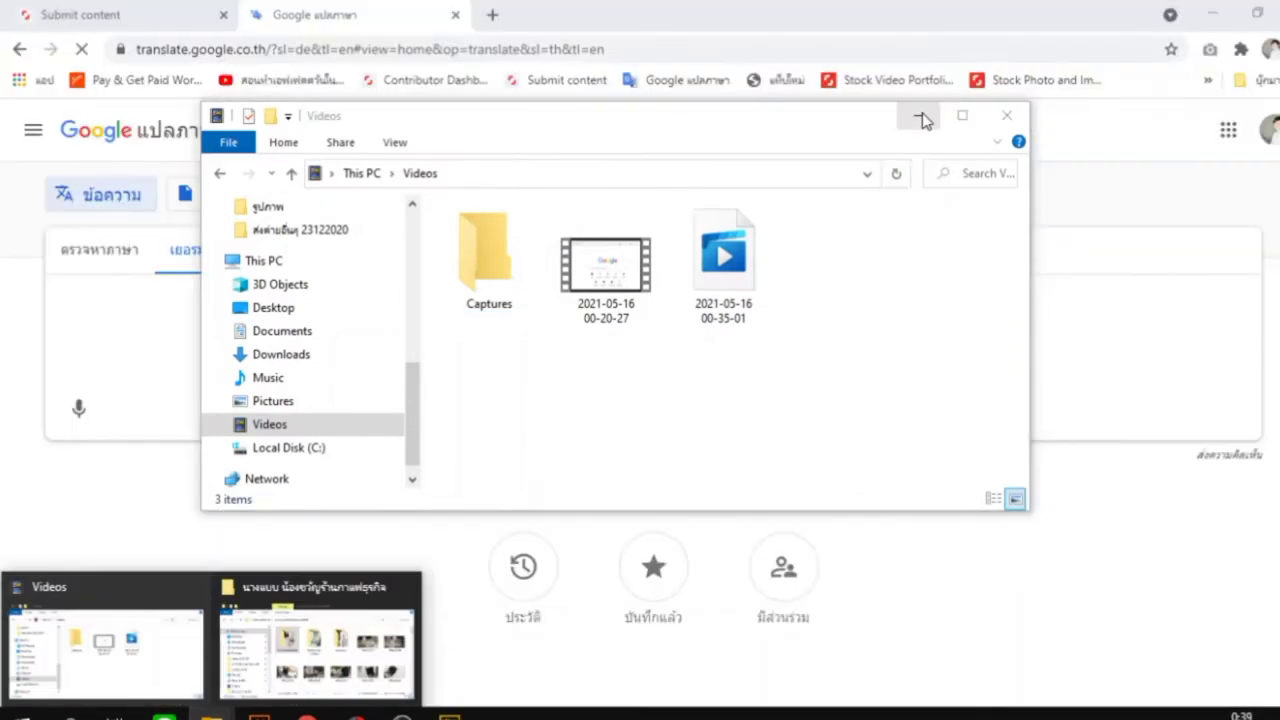
{"action": "left_click", "coordinate": [918, 115]}
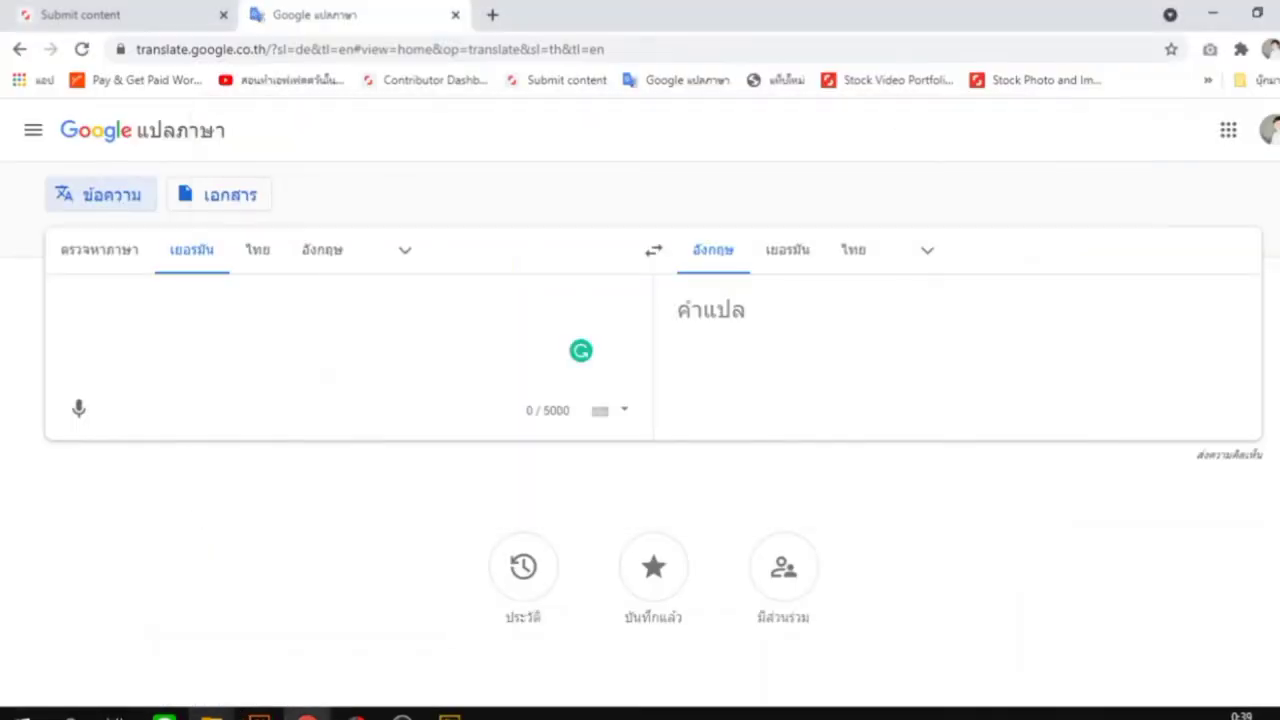
{"action": "mouse_move", "coordinate": [212, 712]}
{"action": "left_click", "coordinate": [284, 647]}
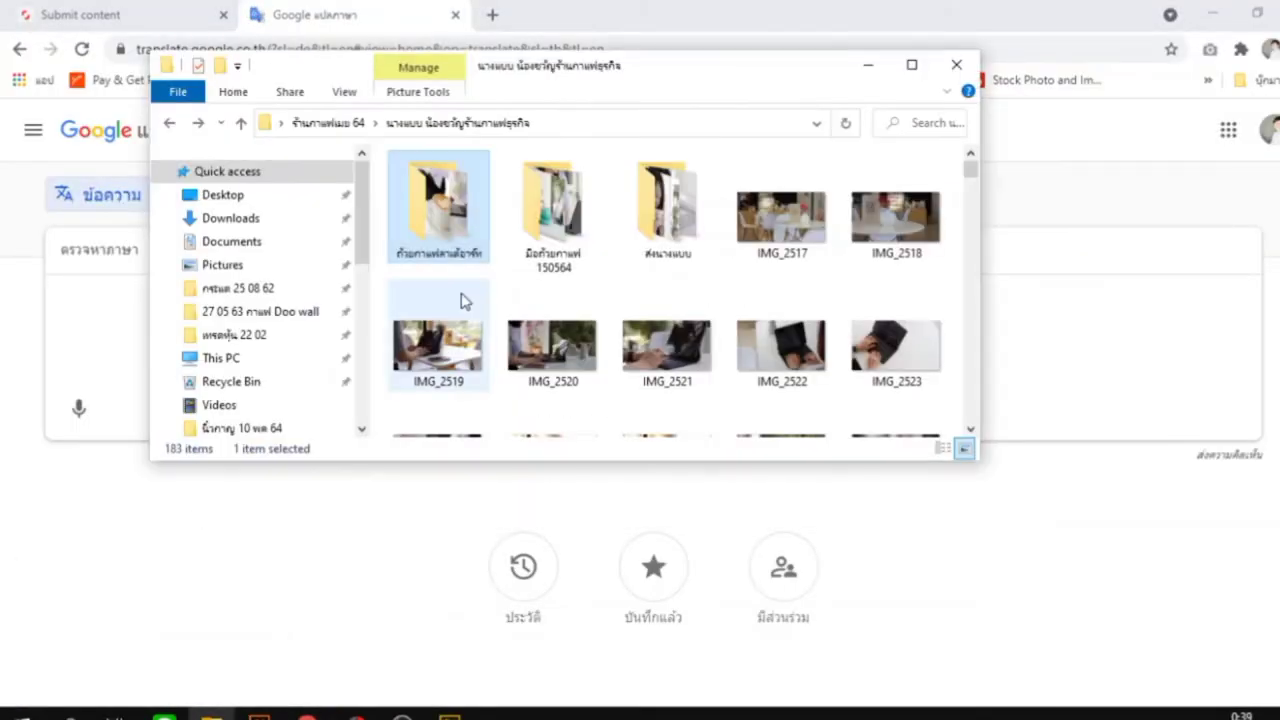
{"action": "key", "text": "Return"}
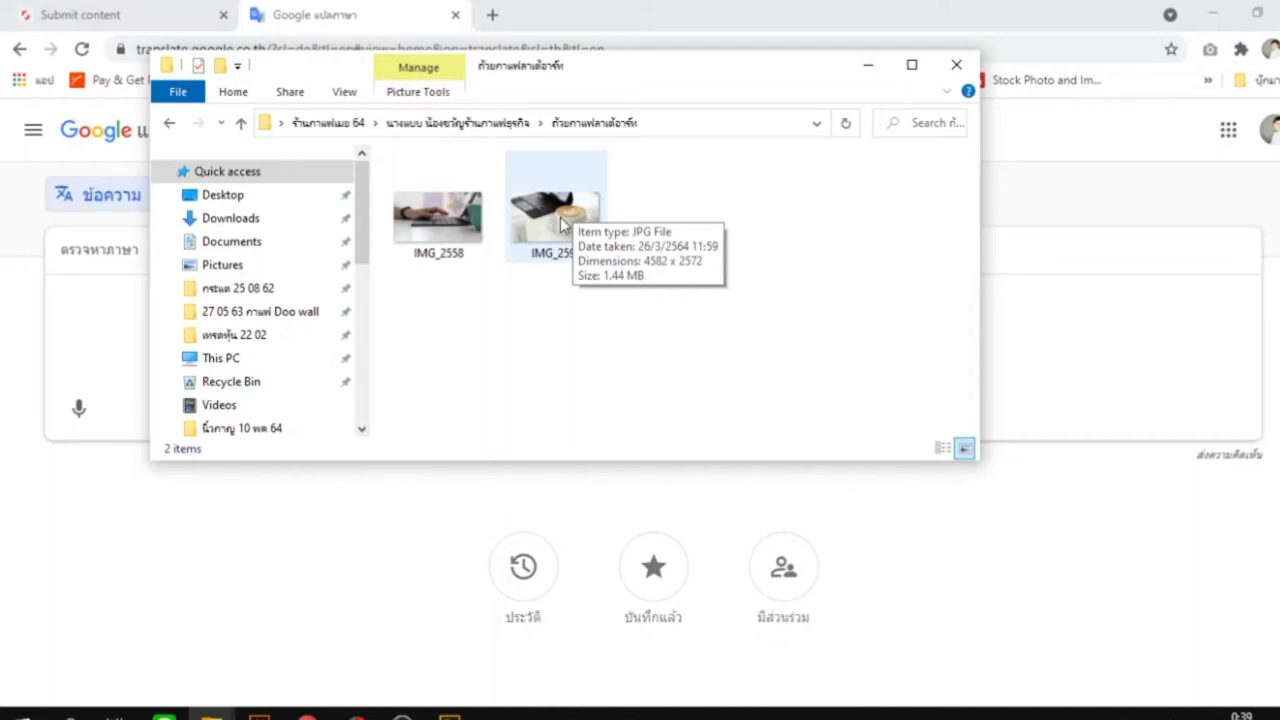
{"action": "left_click", "coordinate": [868, 65]}
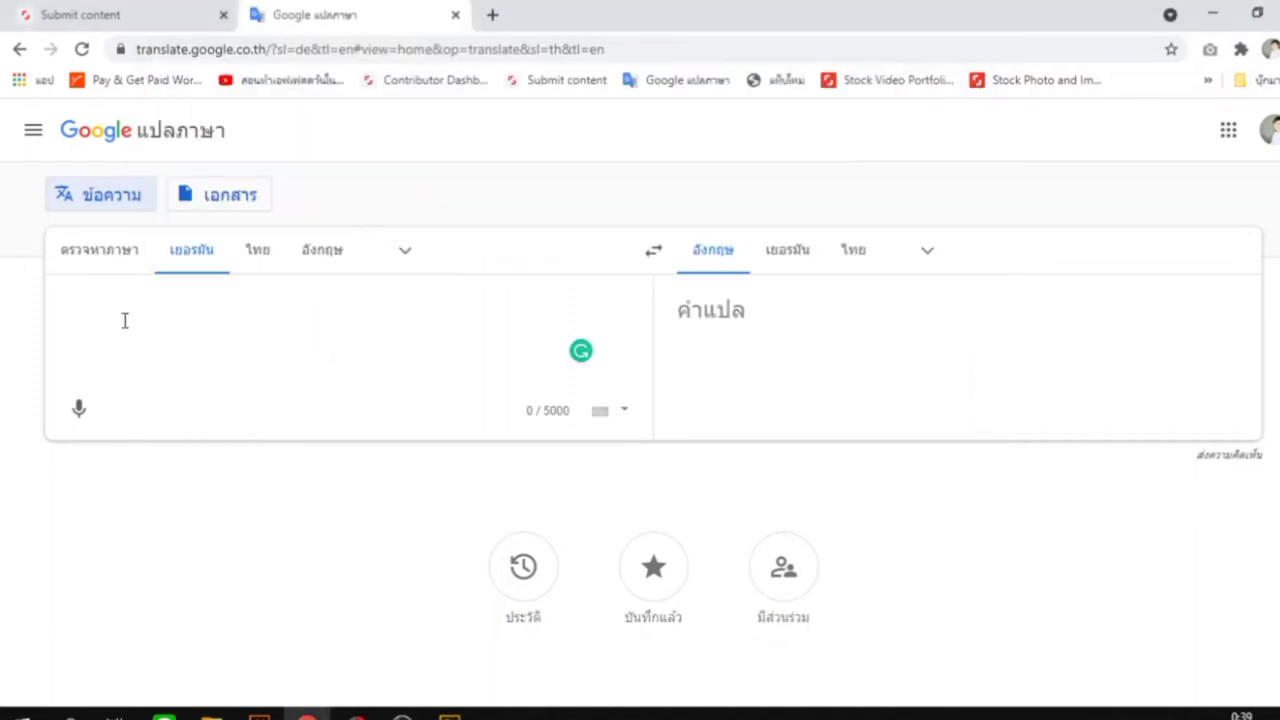
- Enter กาแฟลาเต้อาร์ท as the source text for translation
{"action": "type", "text": "dk"}
{"action": "key", "text": "BackSpace"}
{"action": "key", "text": "BackSpace"}
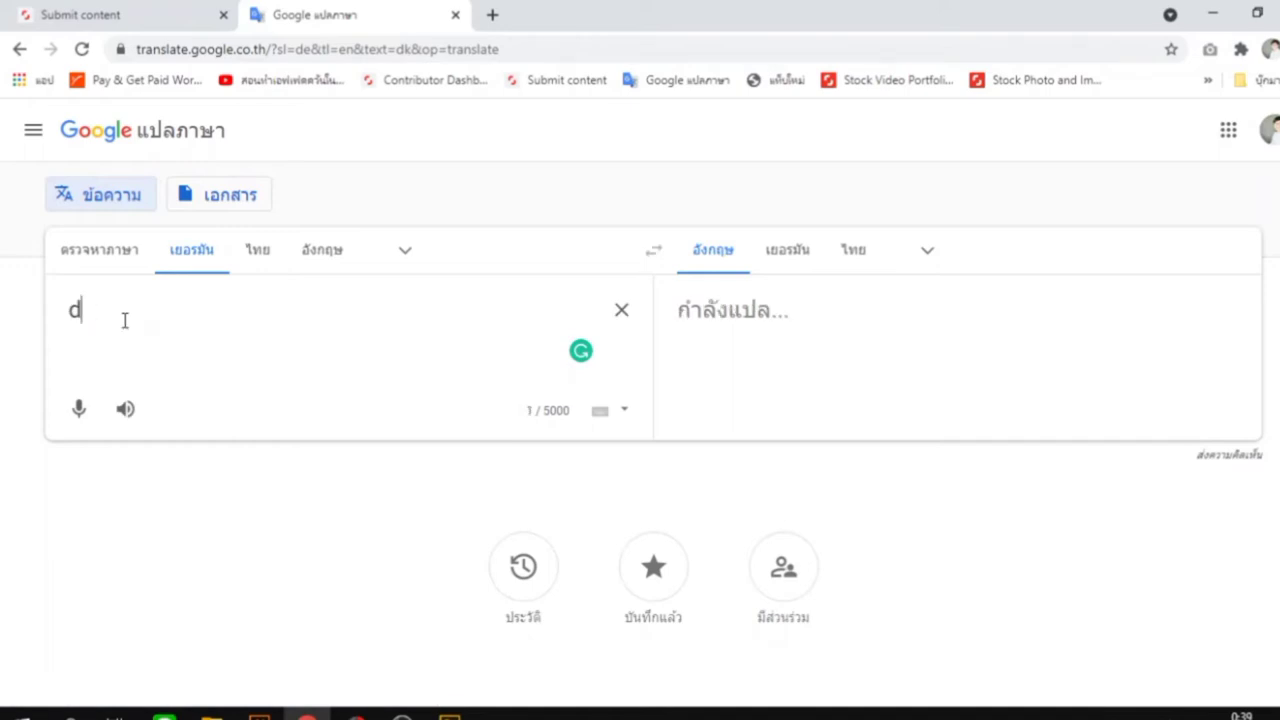
{"action": "type", "text": "กาแฟ"}
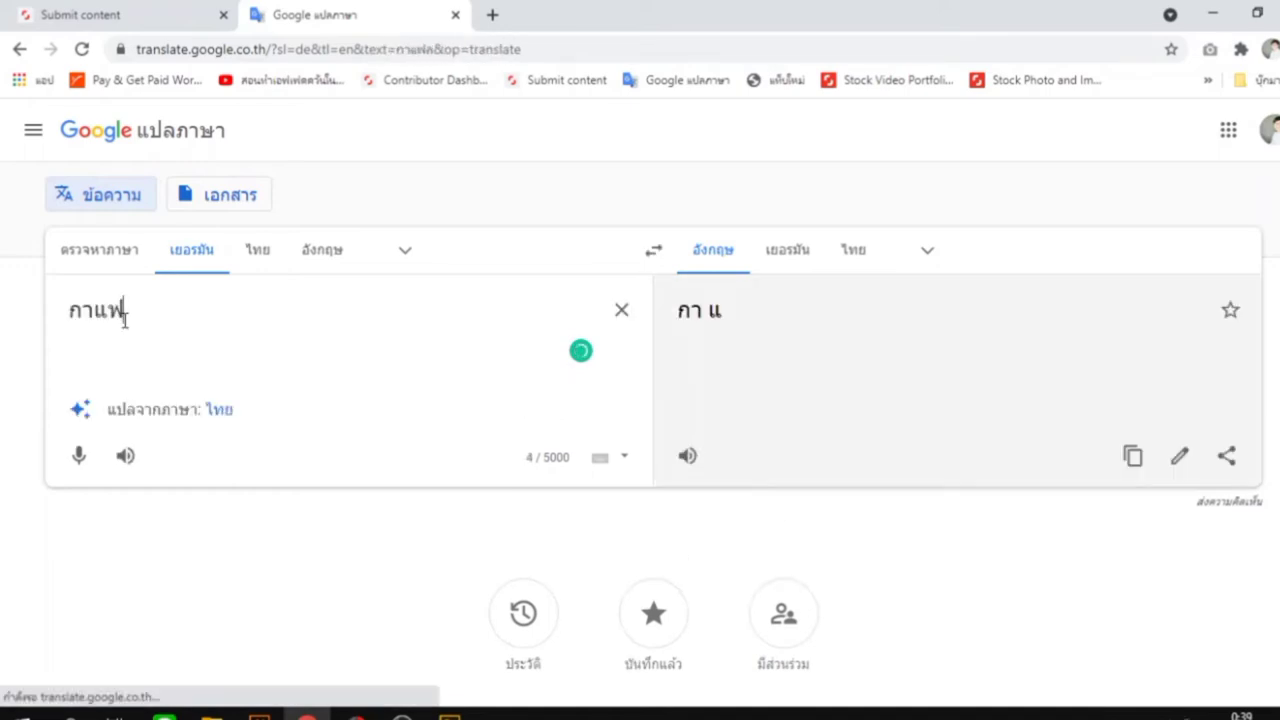
{"action": "type", "text": "ลาเต้"}
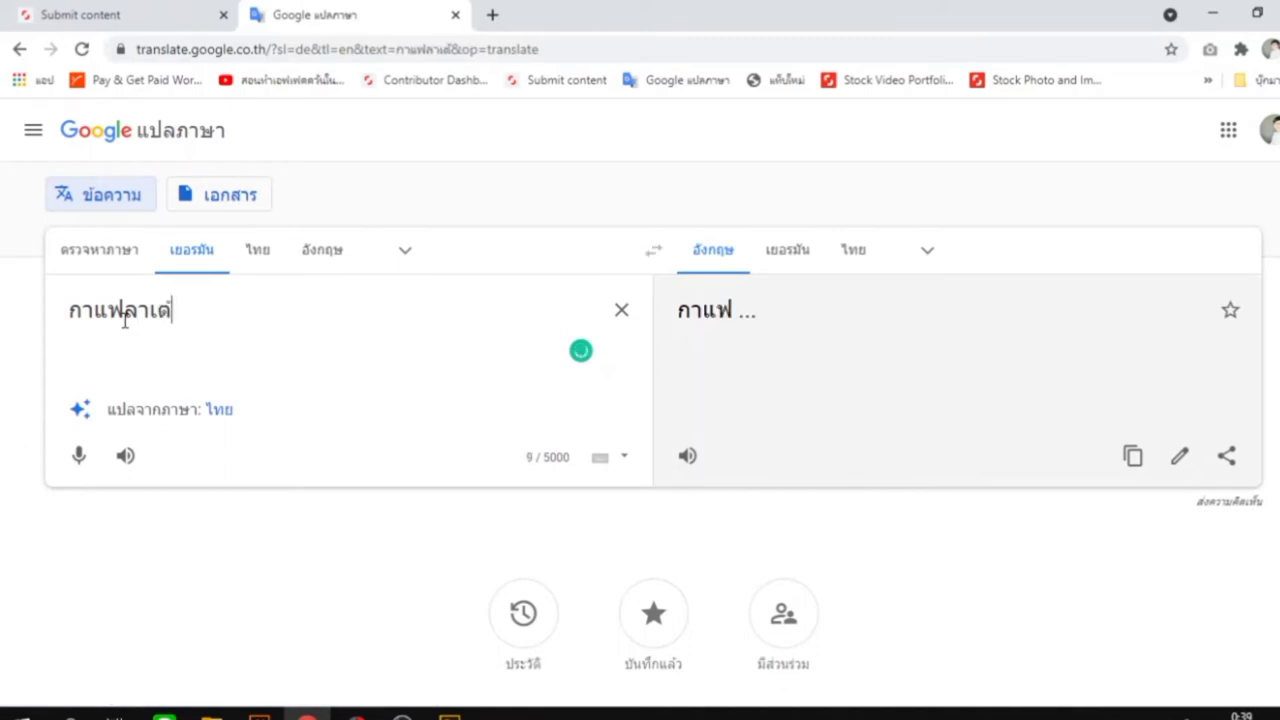
{"action": "type", "text": "่อาร"}
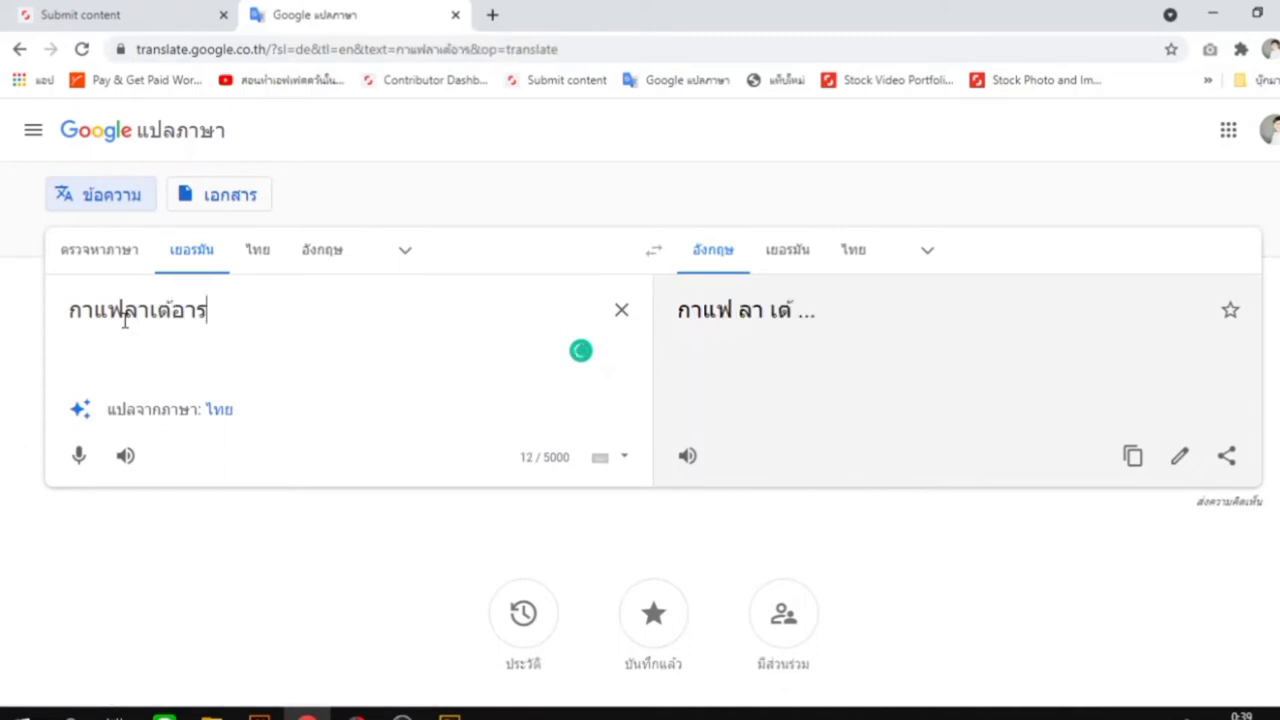
{"action": "type", "text": "์ท"}
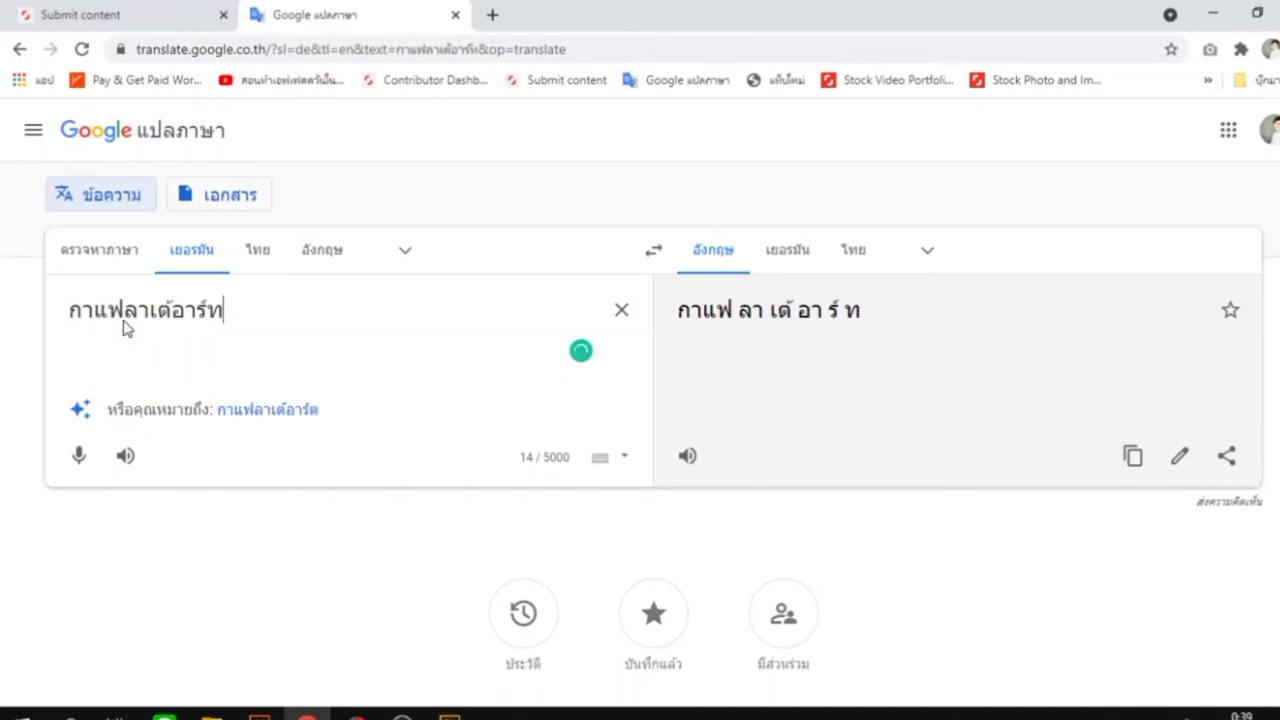
{"action": "type", "text": "ก"}
{"action": "key", "text": "BackSpace"}
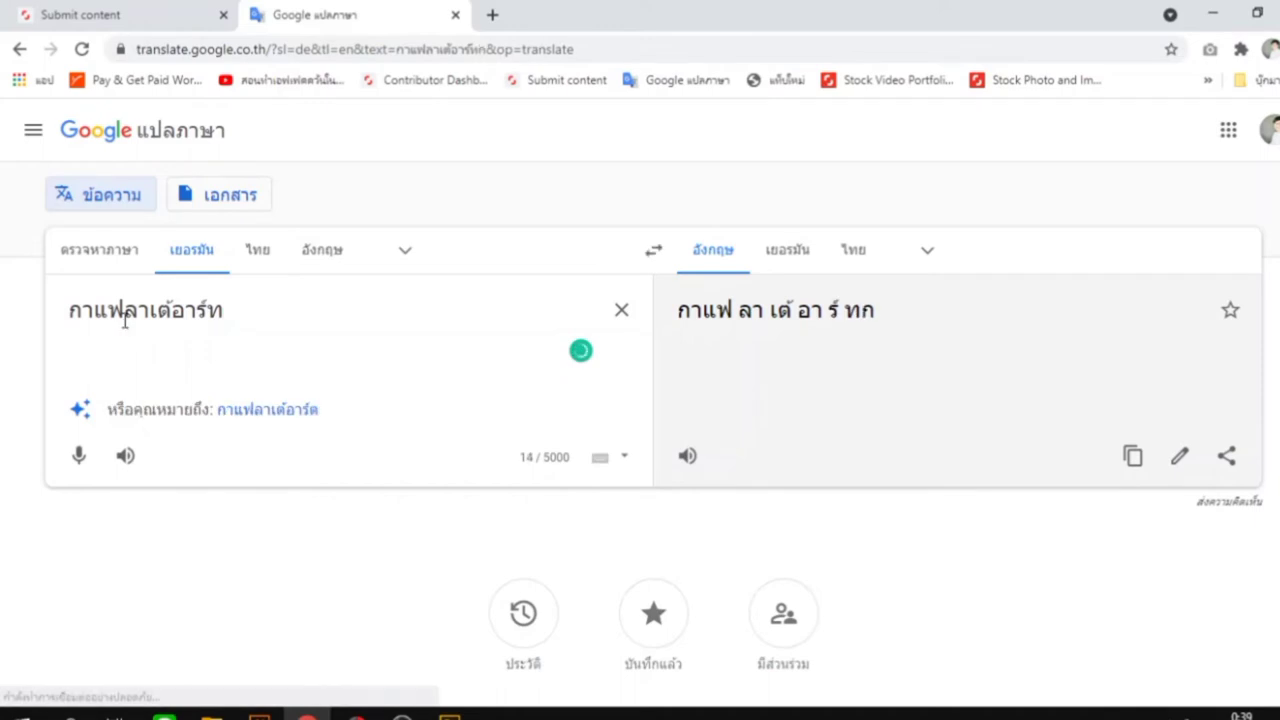
- Append มีแลปทอปวางบนโต๊ะ after a space and set the source language to Thai for translation into English
{"action": "type", "text": "มีแ"}
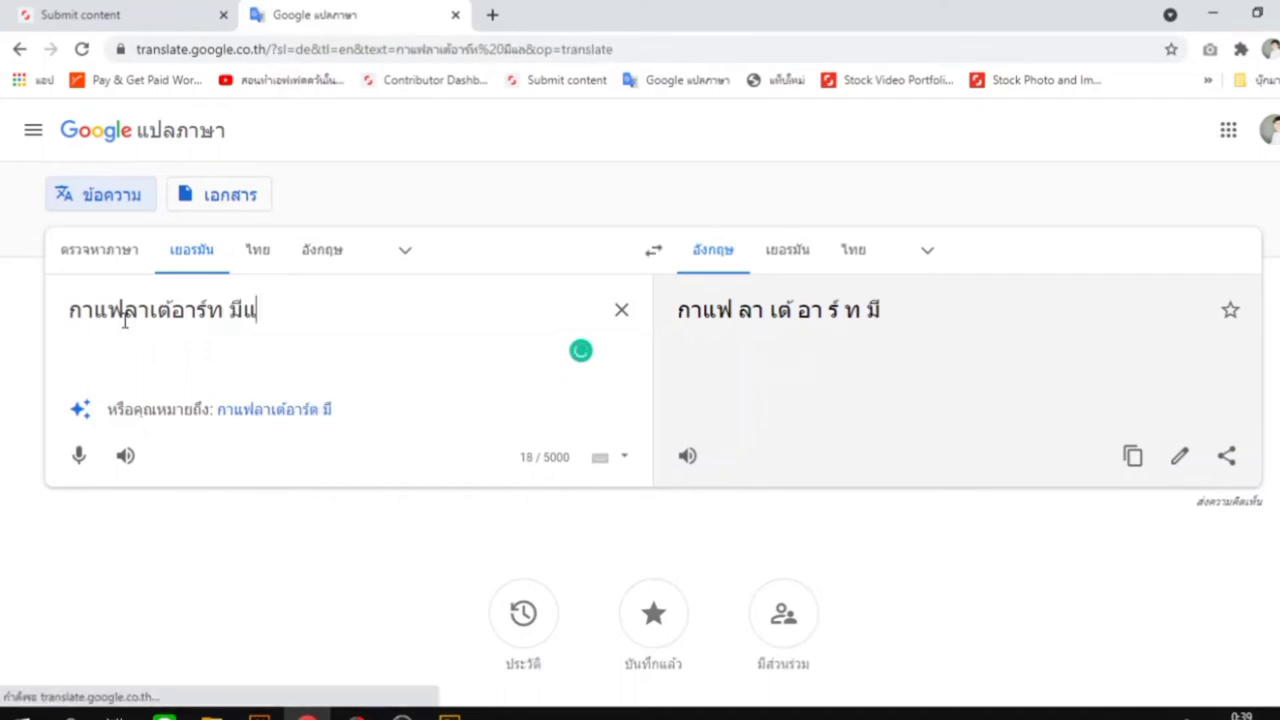
{"action": "type", "text": "ลปทอป"}
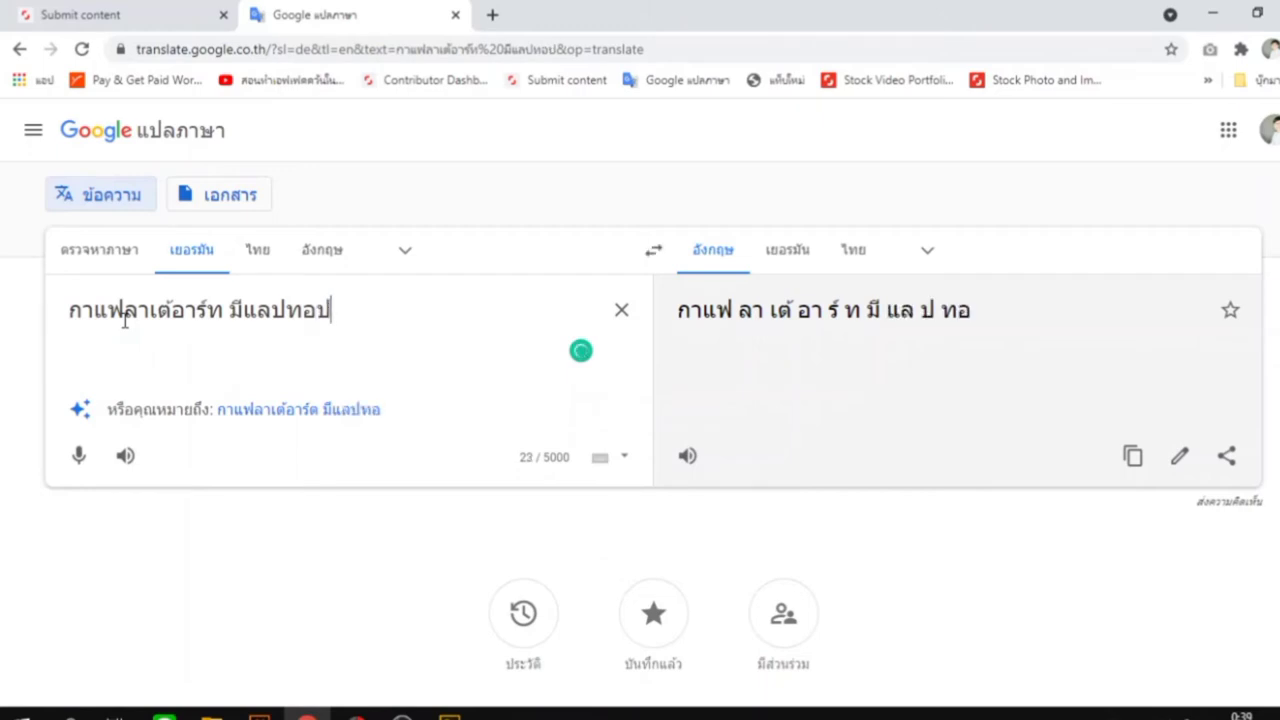
{"action": "type", "text": "วาง"}
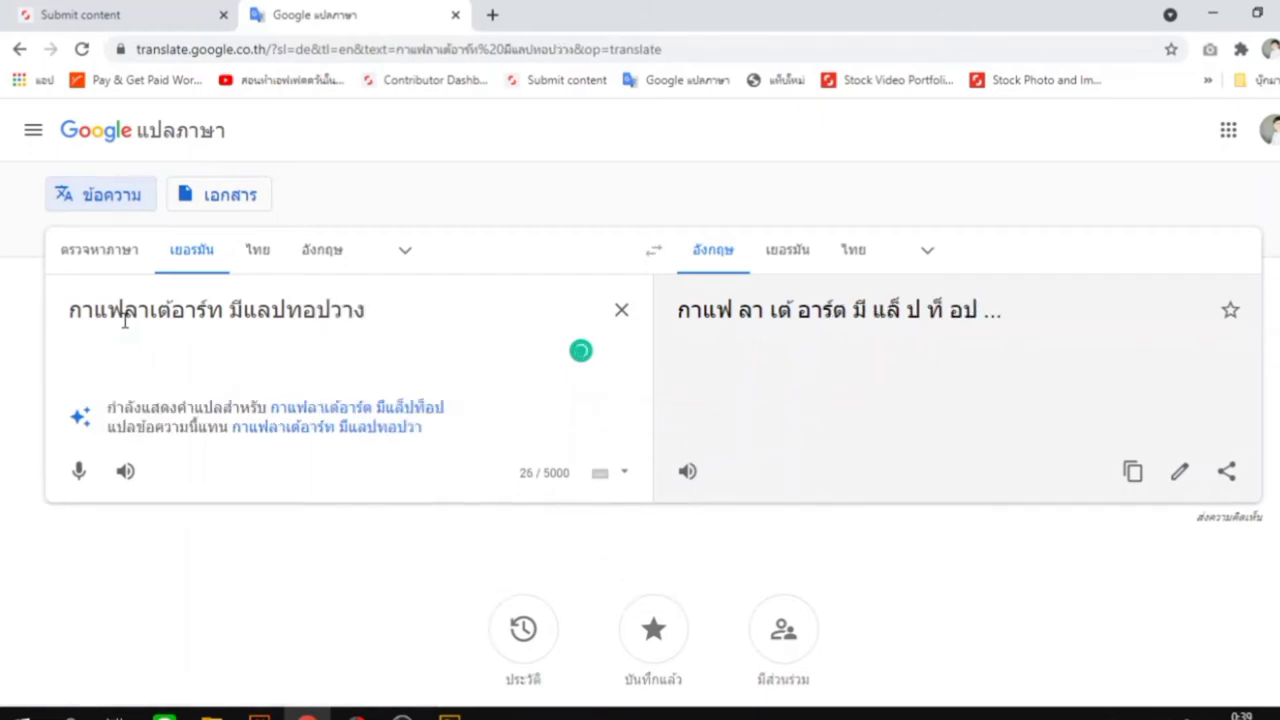
{"action": "type", "text": "บนโต๊ะ"}
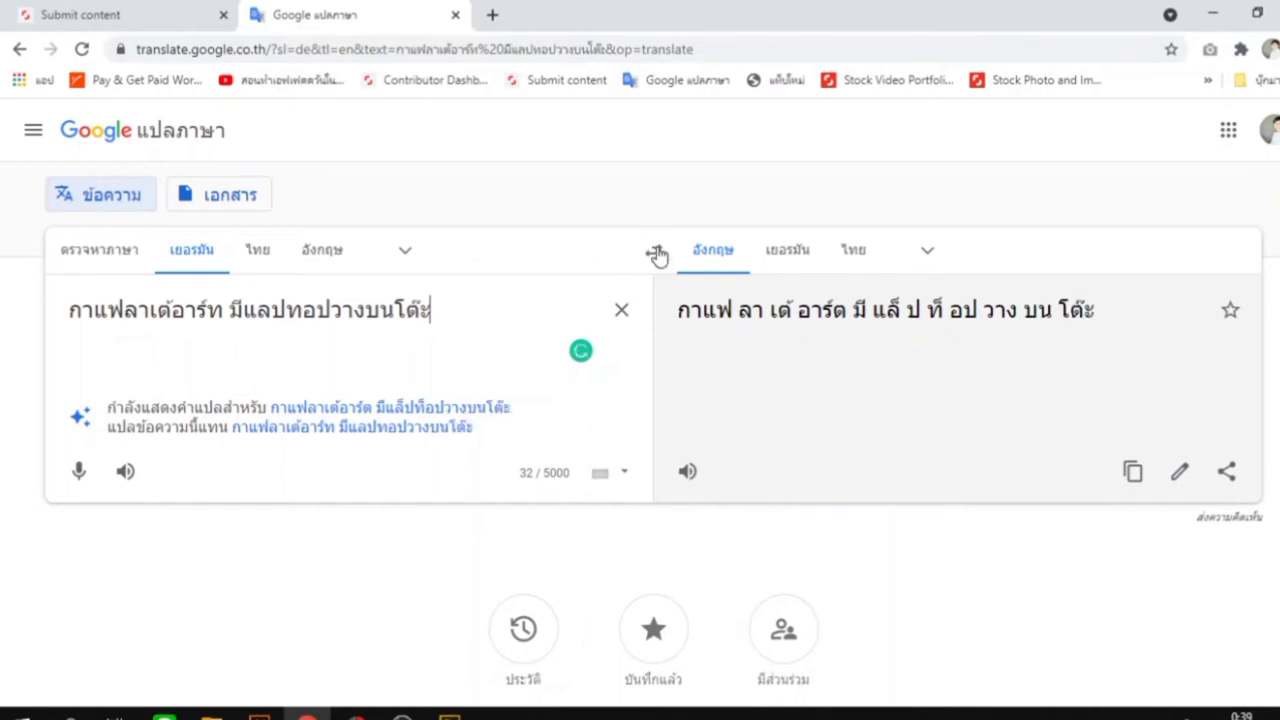
{"action": "left_click", "coordinate": [265, 258]}
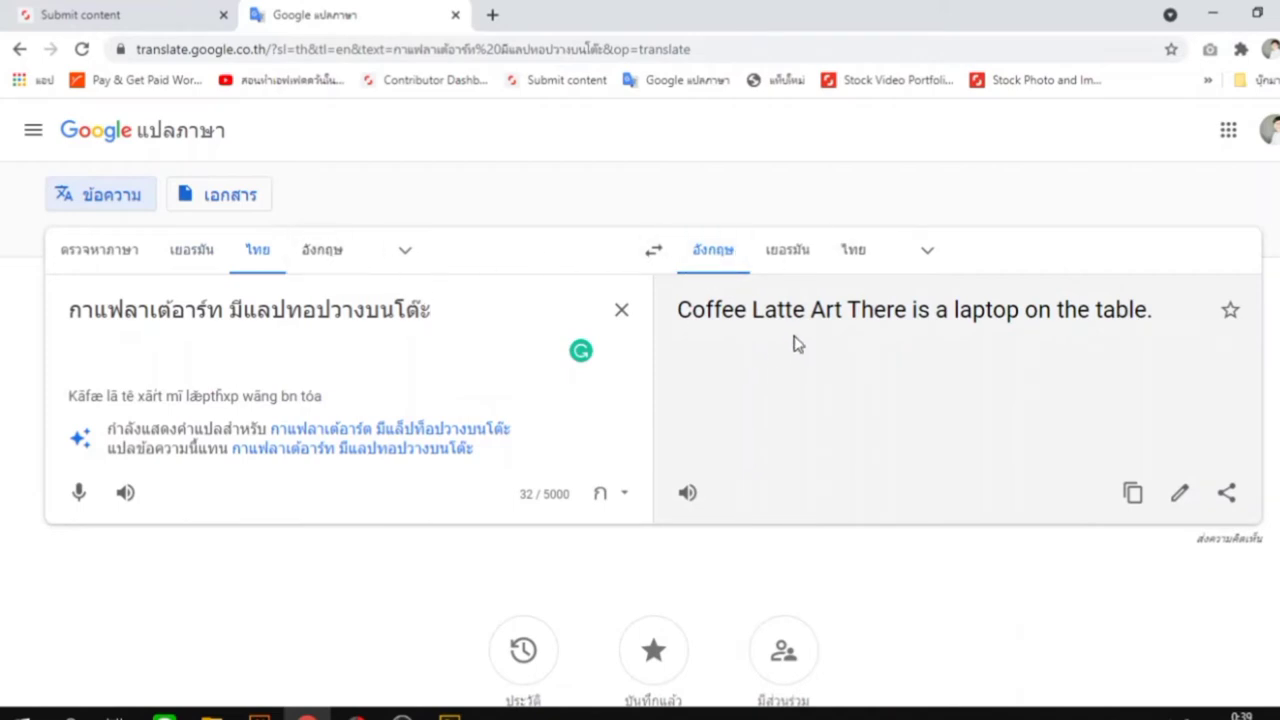
- Copy the English translation of the Thai photo description
{"action": "left_click_drag", "start_coordinate": [1160, 318], "coordinate": [683, 320]}
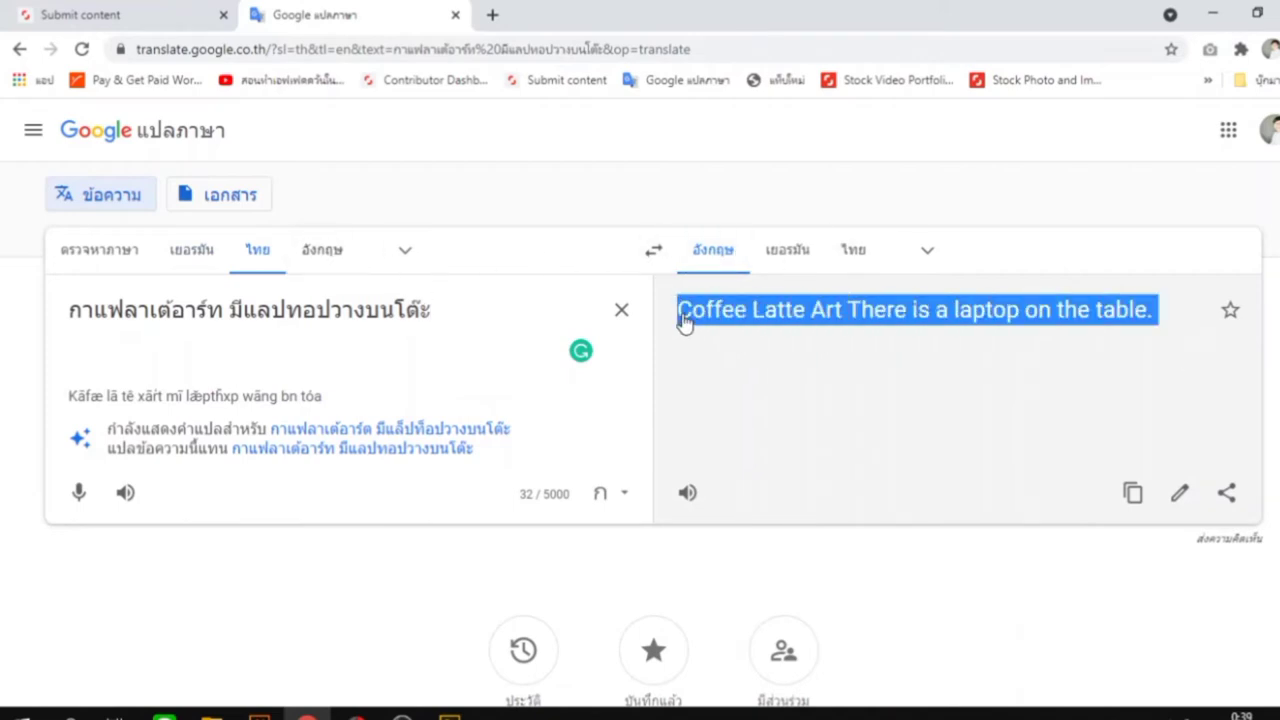
{"action": "right_click", "coordinate": [704, 308]}
{"action": "left_click", "coordinate": [750, 321]}
- Accept the suggested spelling กาแฟลาเต้อาร์ต มีแล็ปท็อปวางบนโต๊ะ and copy the full English translation
{"action": "left_click", "coordinate": [305, 456]}
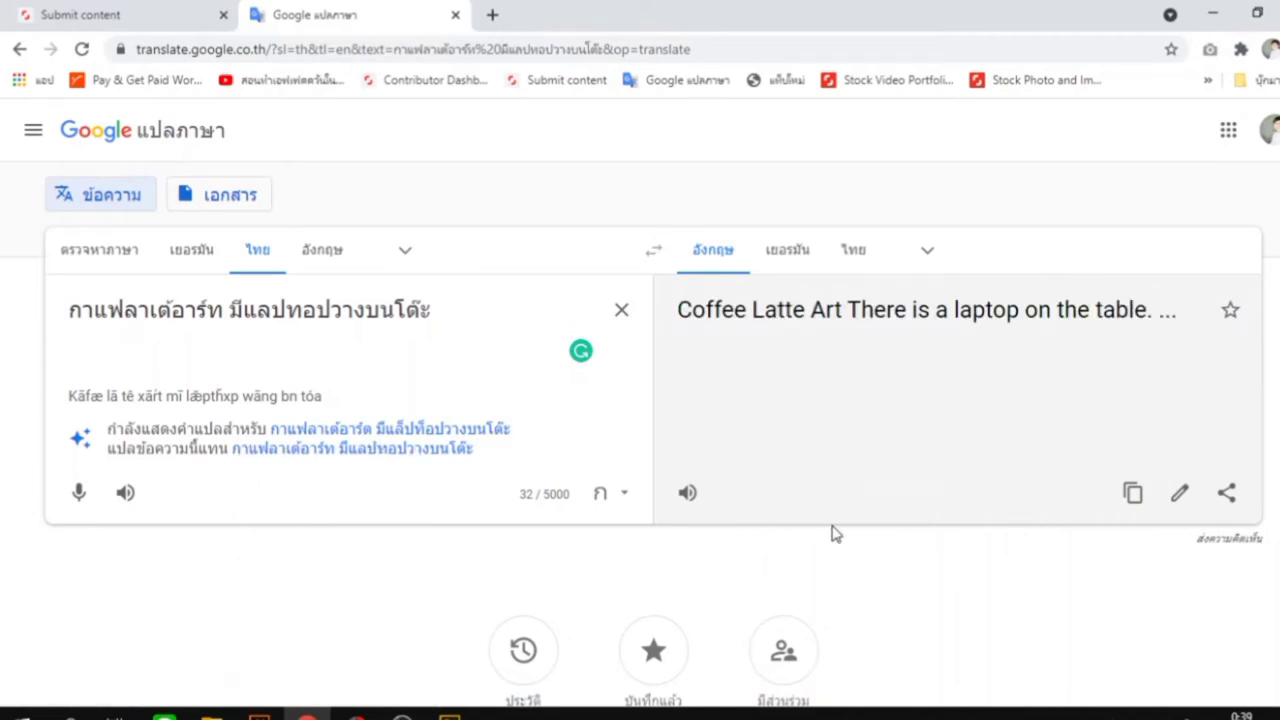
{"action": "left_click", "coordinate": [345, 440]}
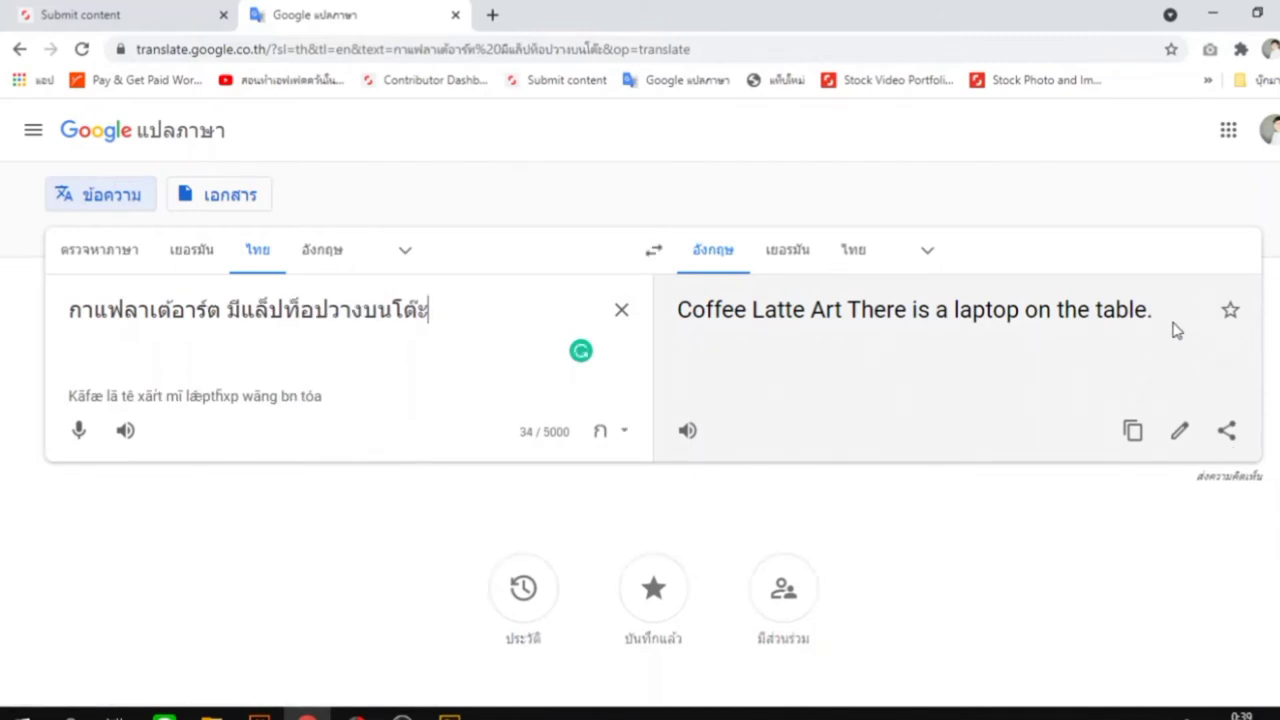
{"action": "left_click_drag", "start_coordinate": [1171, 329], "coordinate": [674, 320]}
{"action": "right_click", "coordinate": [712, 316]}
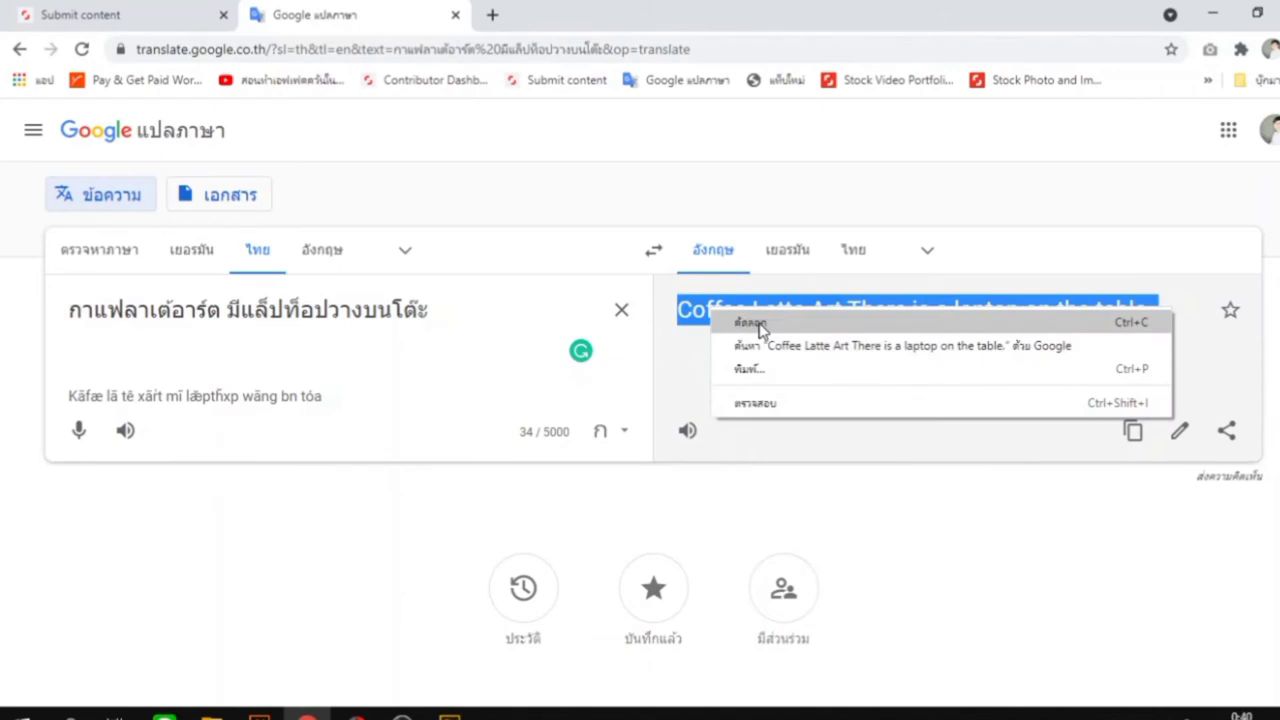
{"action": "left_click", "coordinate": [752, 323]}
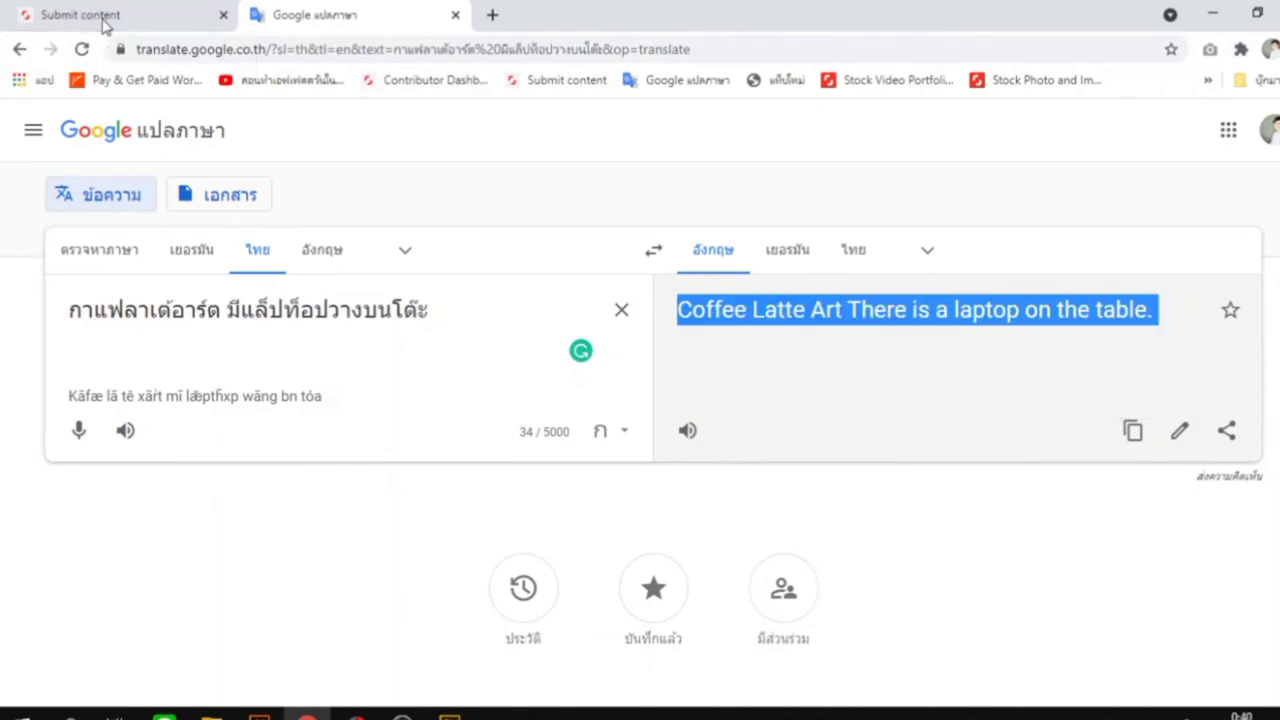
- Paste "Coffee Latte Art There is a laptop on the table." into the Shutterstock keyword tool's search
{"action": "left_click", "coordinate": [104, 22]}
{"action": "right_click", "coordinate": [123, 221]}
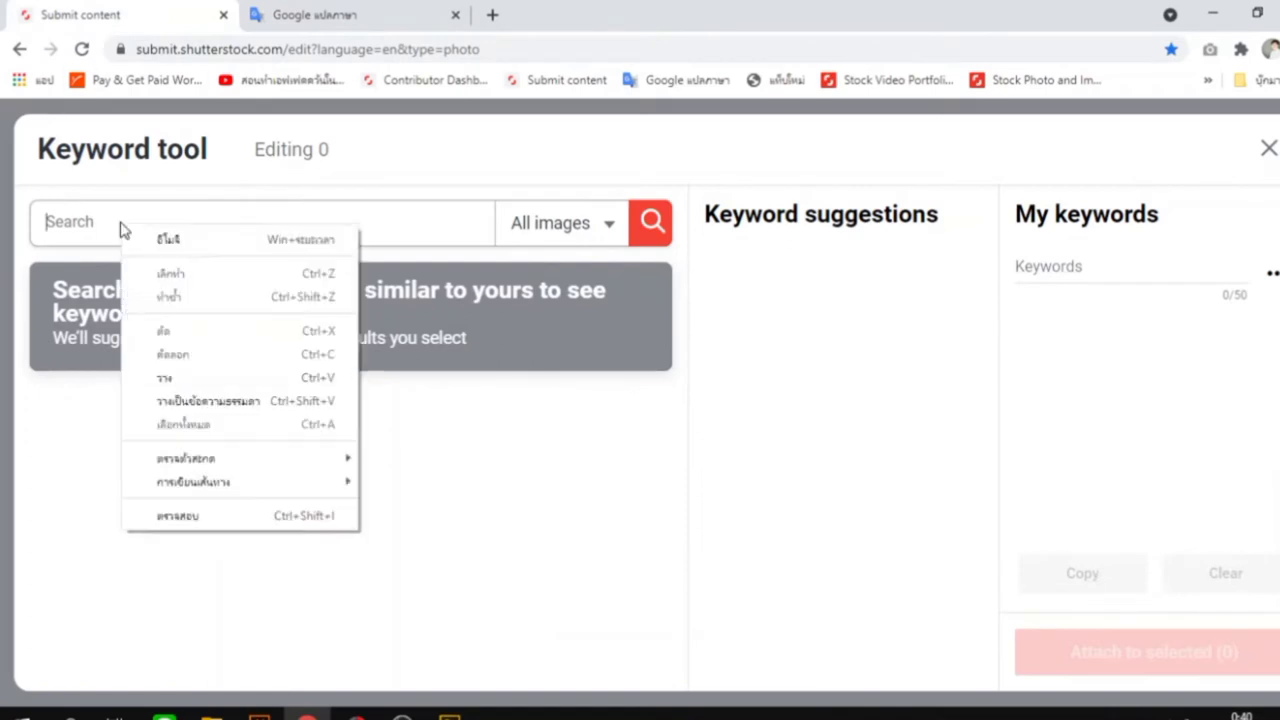
{"action": "left_click", "coordinate": [257, 398]}
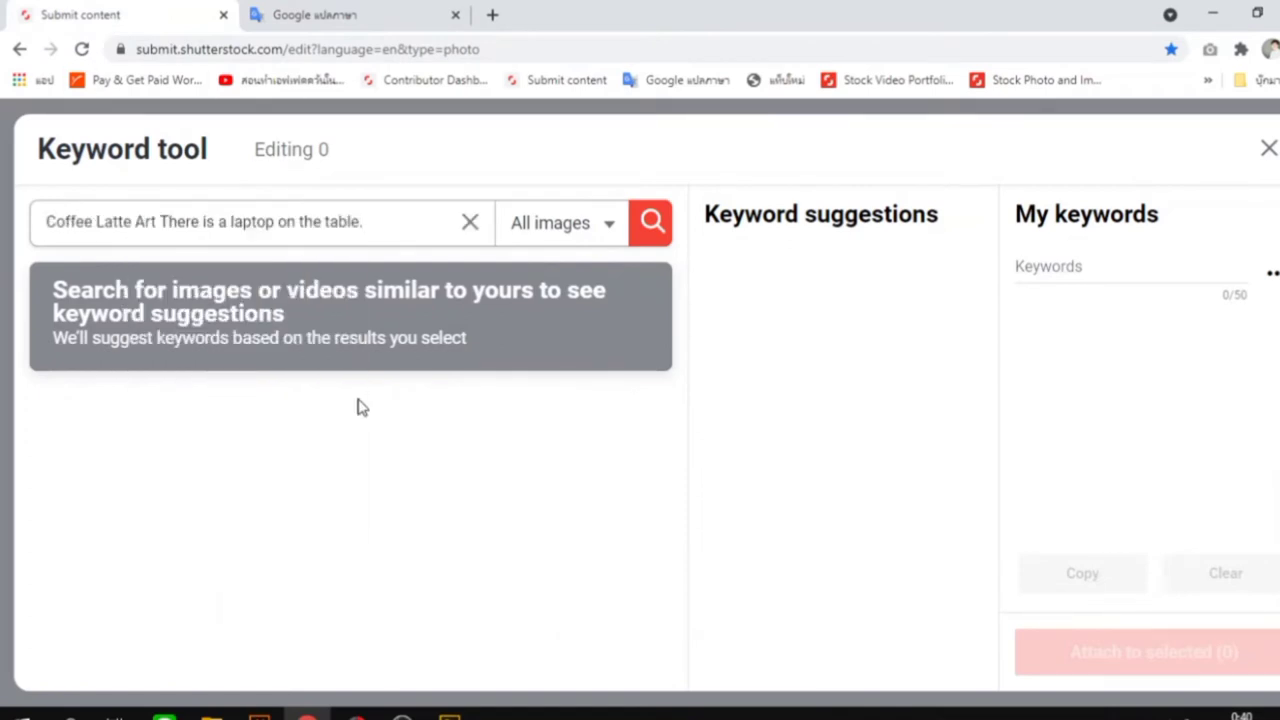
- Search all images for "Coffee Latte Art There is a laptop on the table." and look through the results
{"action": "left_click", "coordinate": [646, 226]}
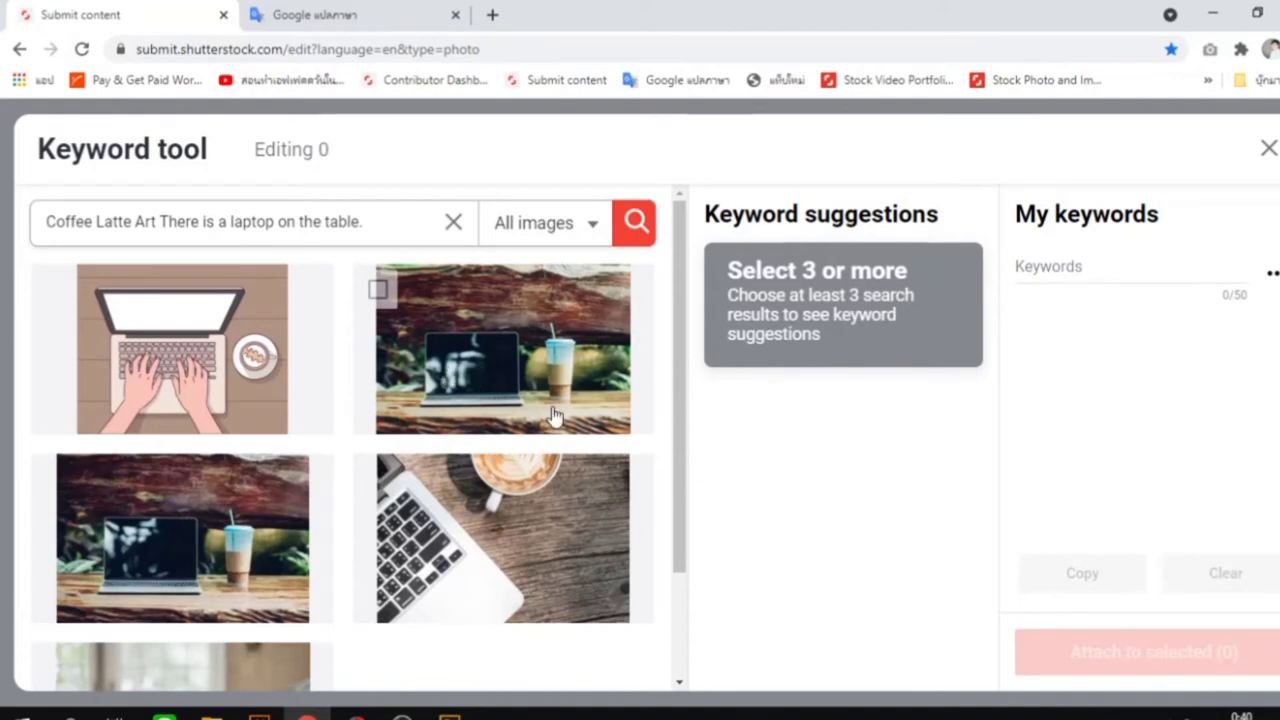
{"action": "scroll", "coordinate": [556, 417], "scroll_direction": "down", "scroll_amount": 2}
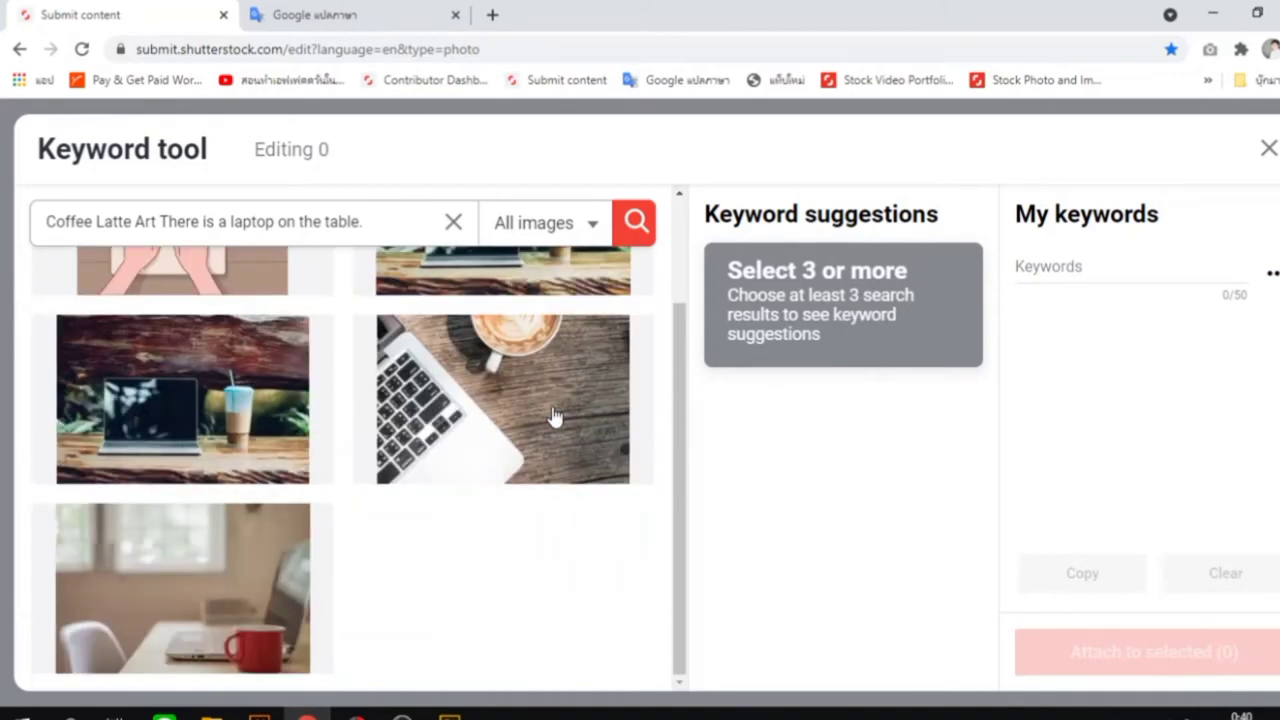
{"action": "scroll", "coordinate": [556, 417], "scroll_direction": "up", "scroll_amount": 2}
{"action": "scroll", "coordinate": [556, 417], "scroll_direction": "down", "scroll_amount": 2}
{"action": "scroll", "coordinate": [556, 417], "scroll_direction": "up", "scroll_amount": 2}
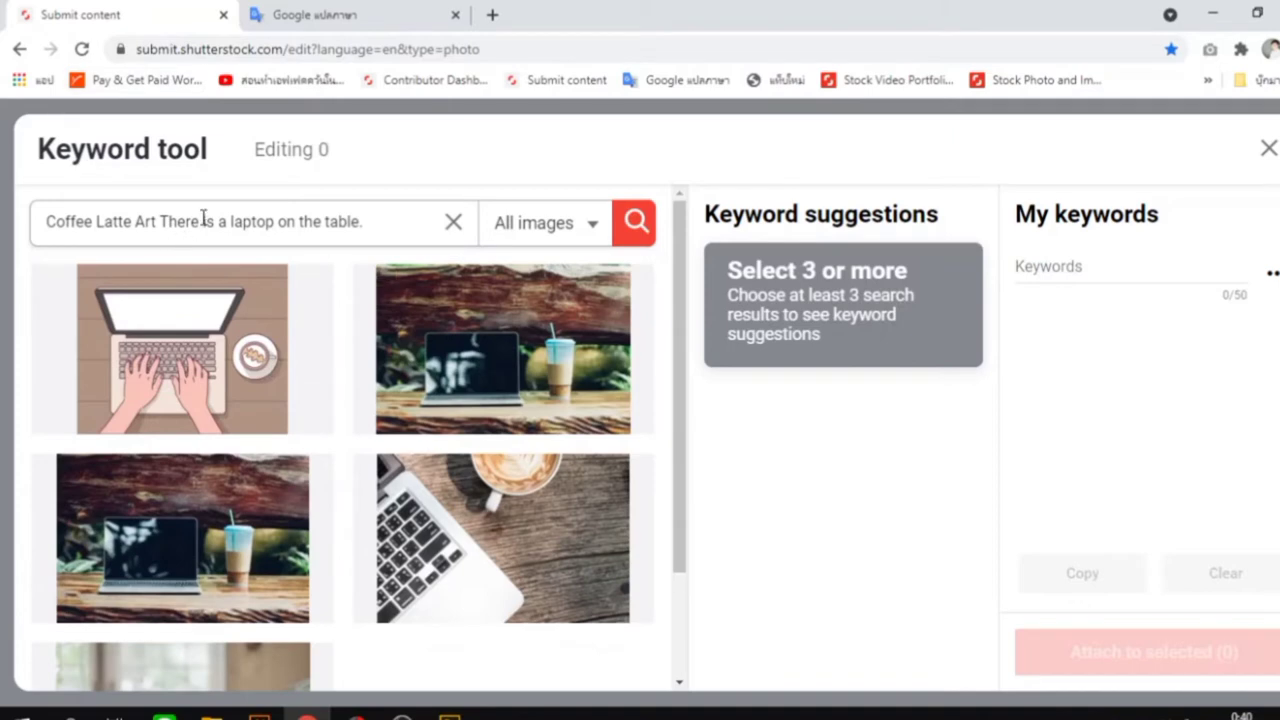
- Remove the word "There" from the search phrase and search for "Coffee Latte Art is a laptop on the table."
{"action": "key", "text": "BackSpace"}
{"action": "key", "text": "BackSpace"}
{"action": "key", "text": "BackSpace"}
{"action": "key", "text": "BackSpace"}
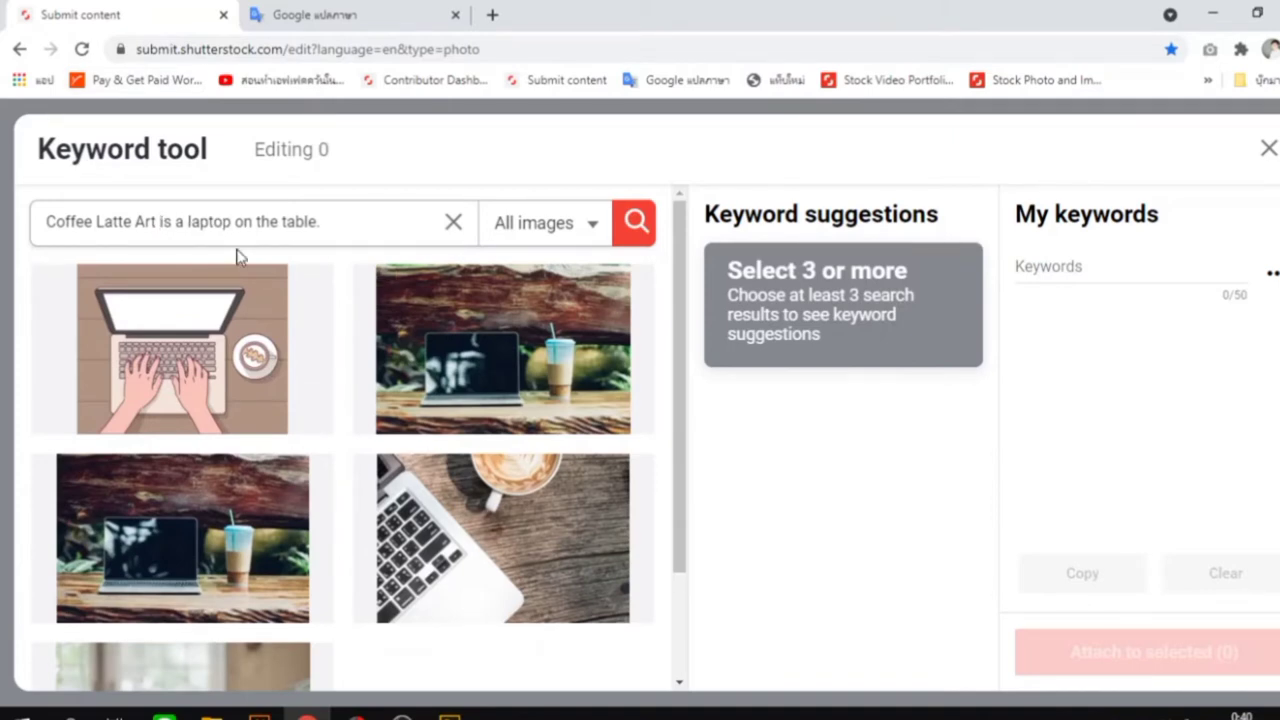
{"action": "type", "text": "i"}
{"action": "left_click", "coordinate": [634, 222]}
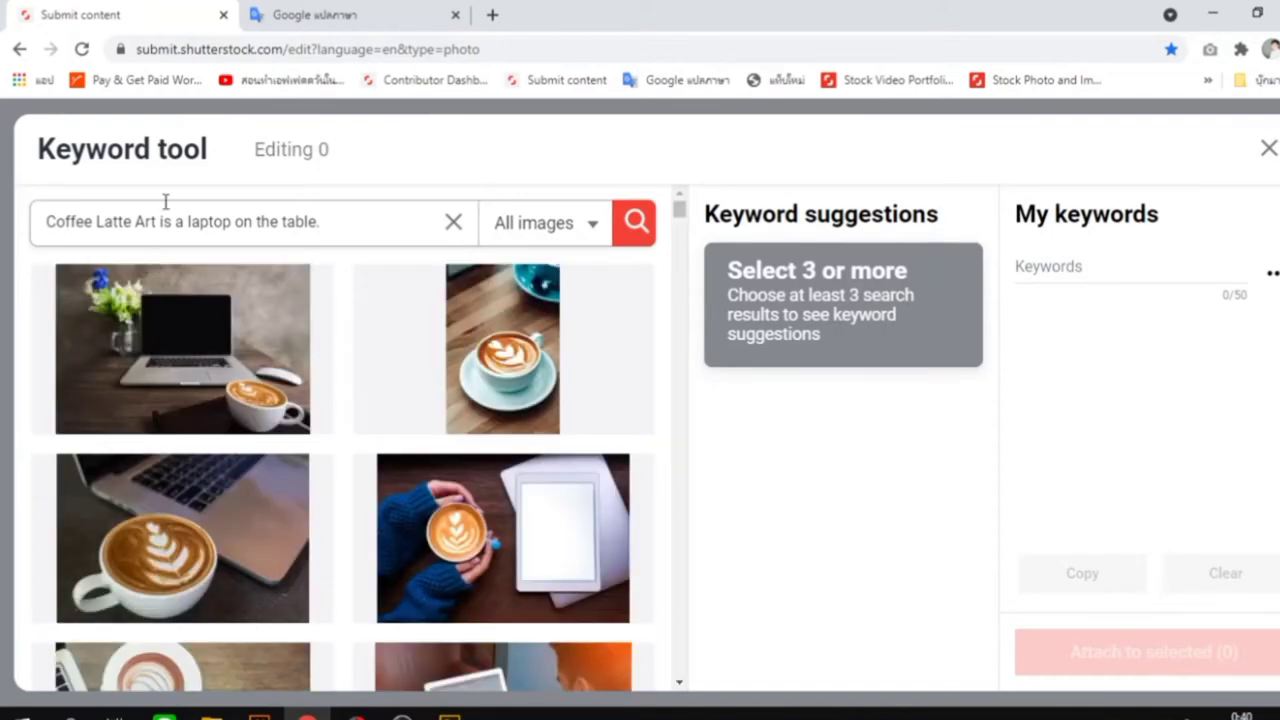
- Select three result photos showing latte art beside a laptop and add all their most relevant keyword suggestions to My keywords
{"action": "scroll", "coordinate": [577, 476], "scroll_direction": "down", "scroll_amount": 2}
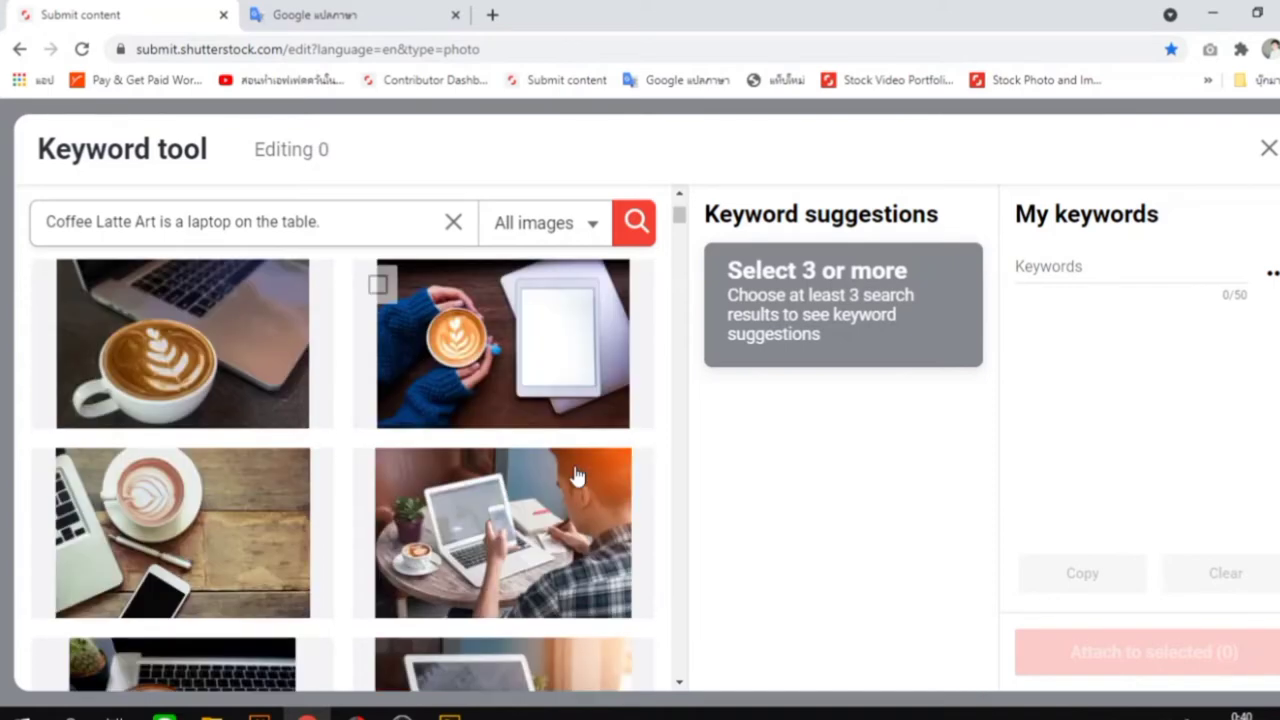
{"action": "scroll", "coordinate": [577, 476], "scroll_direction": "up", "scroll_amount": 2}
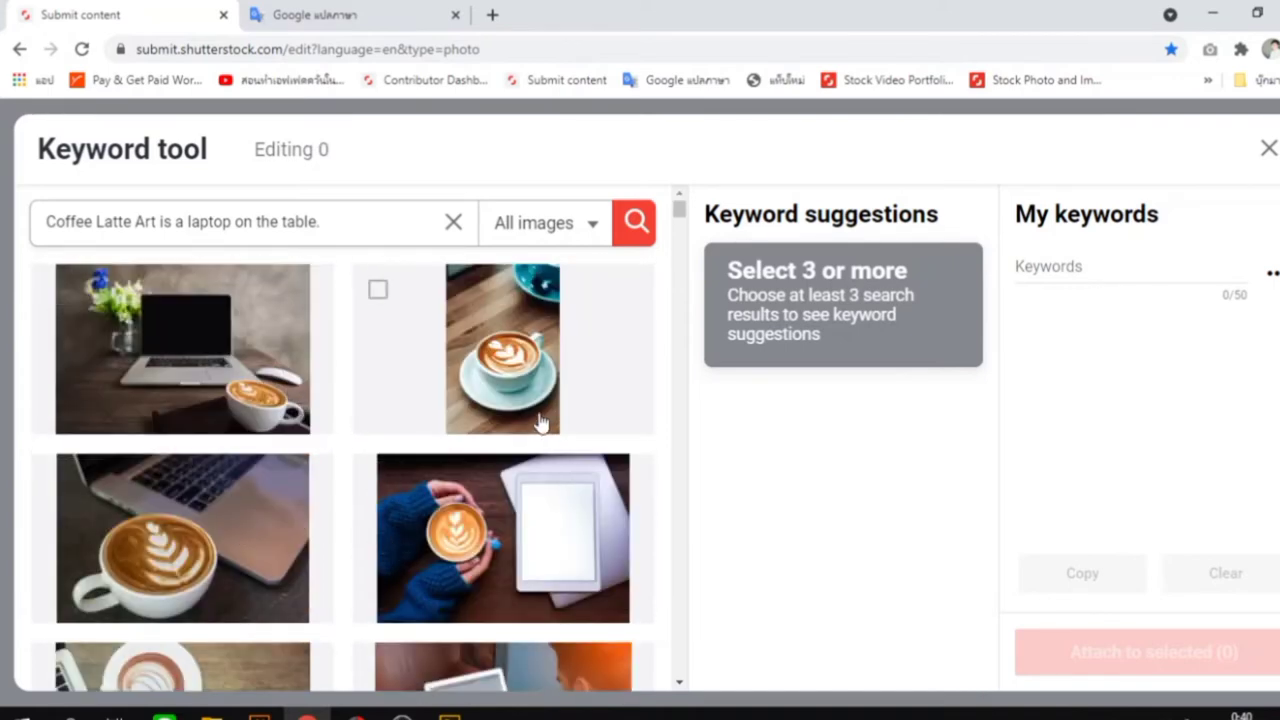
{"action": "scroll", "coordinate": [598, 517], "scroll_direction": "down", "scroll_amount": 5}
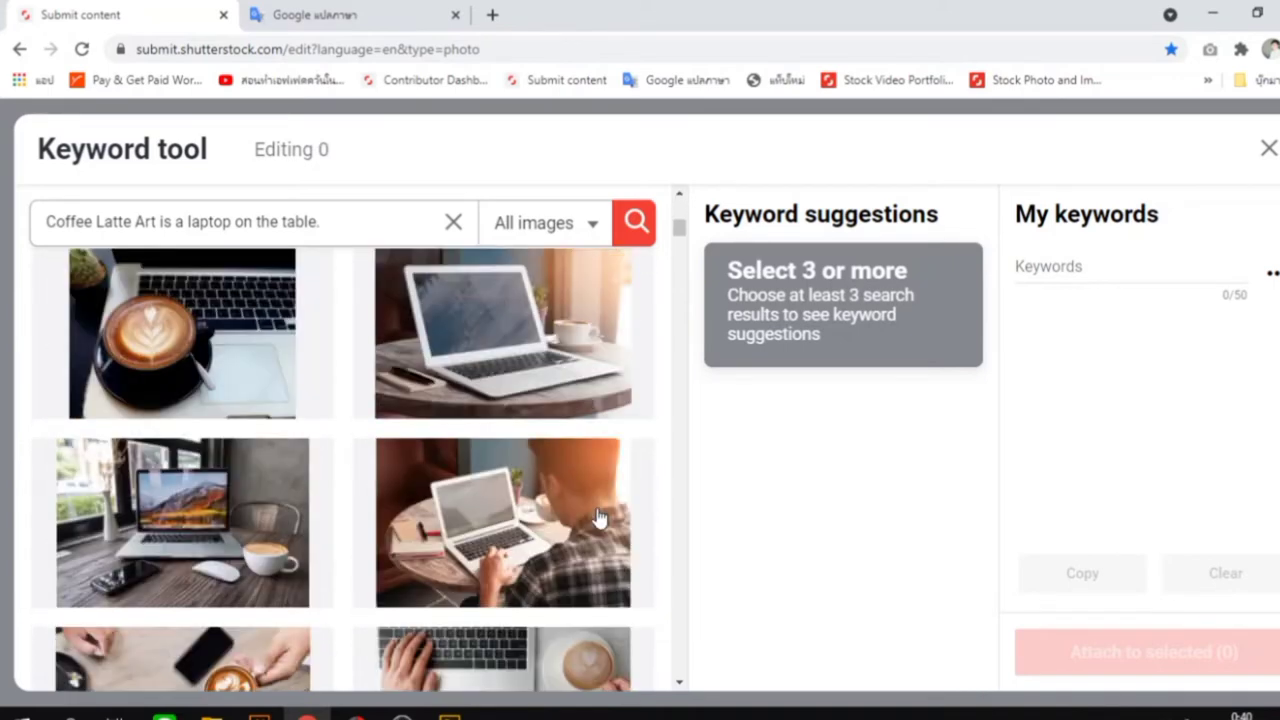
{"action": "scroll", "coordinate": [598, 517], "scroll_direction": "down", "scroll_amount": 2}
{"action": "scroll", "coordinate": [598, 517], "scroll_direction": "down", "scroll_amount": 8}
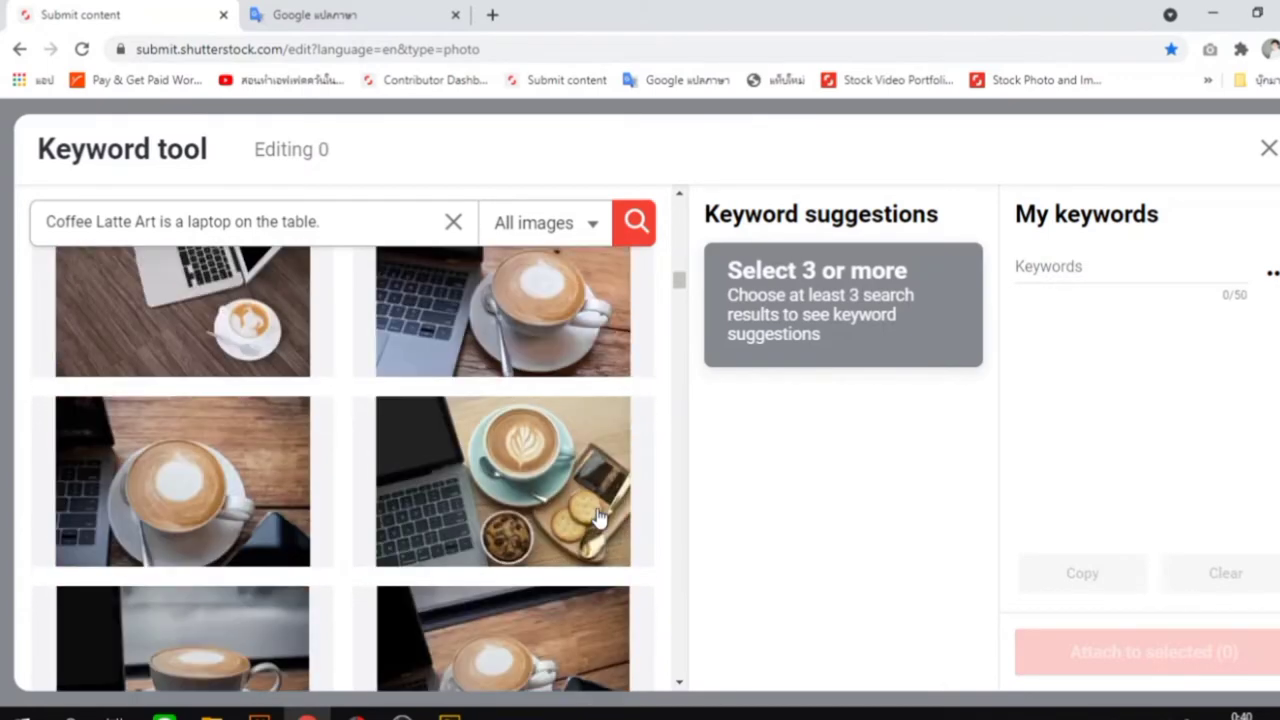
{"action": "scroll", "coordinate": [598, 517], "scroll_direction": "down", "scroll_amount": 2}
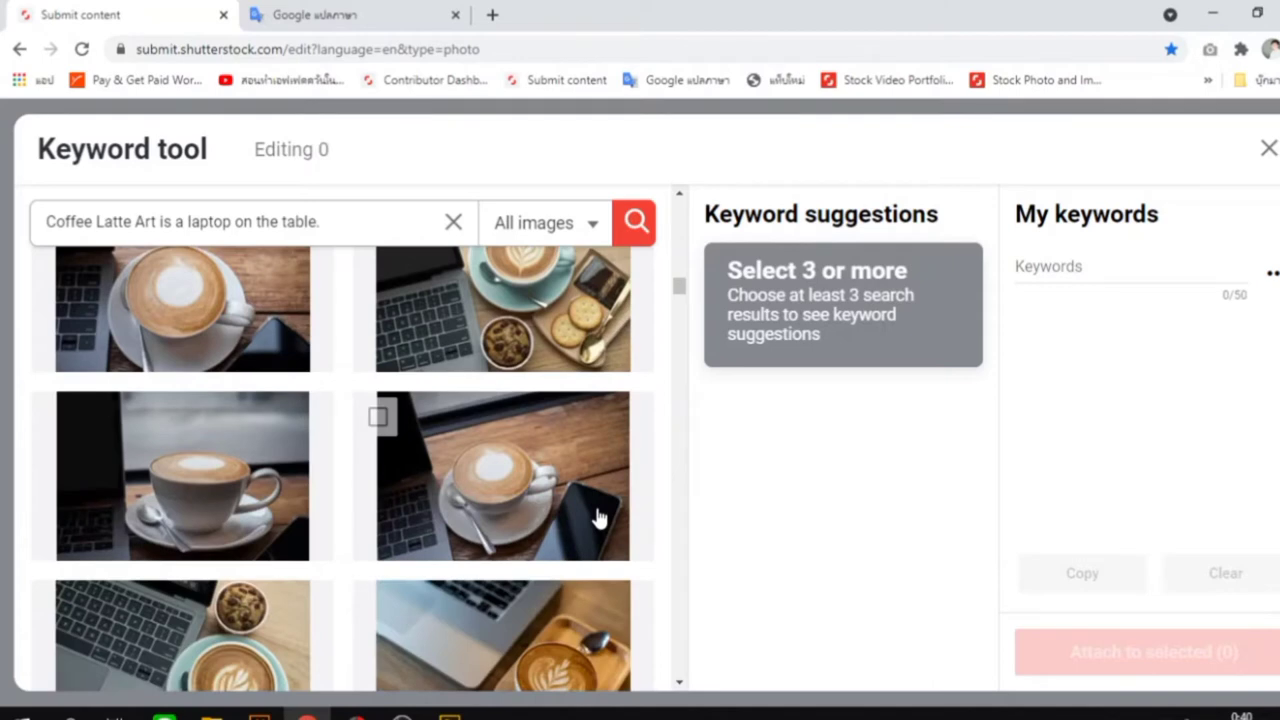
{"action": "scroll", "coordinate": [598, 517], "scroll_direction": "down", "scroll_amount": 2}
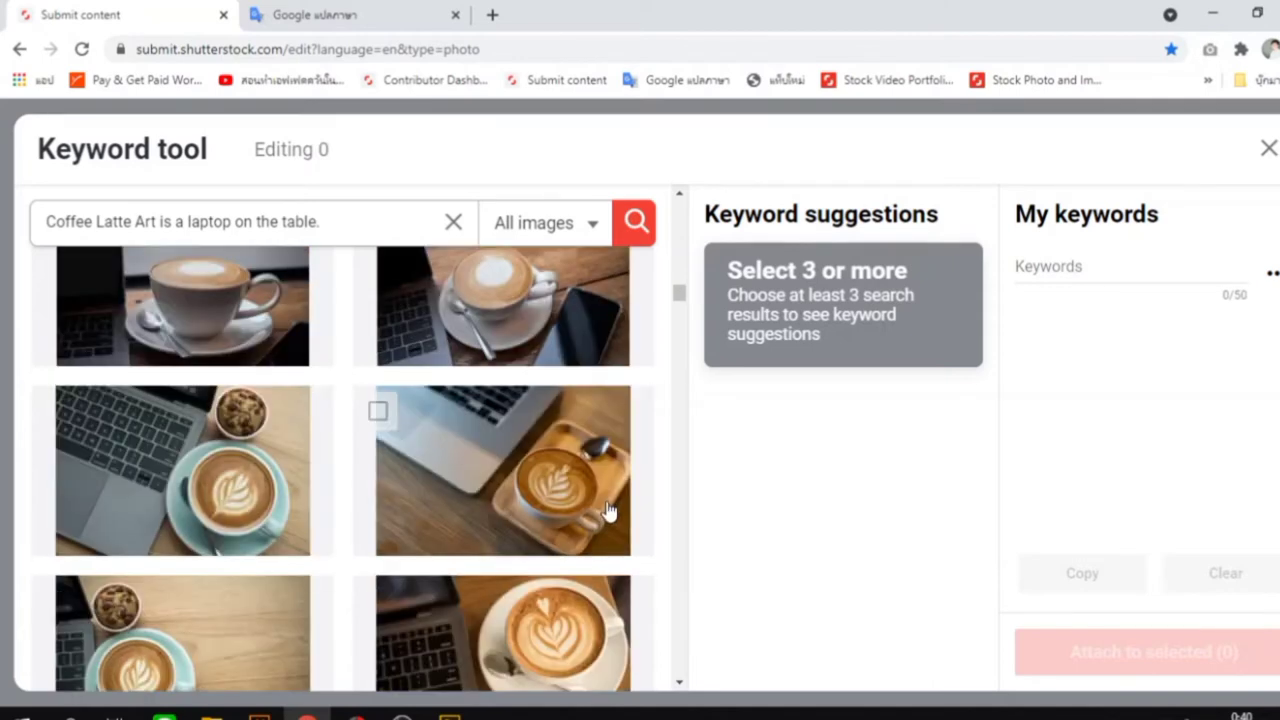
{"action": "left_click", "coordinate": [540, 530]}
{"action": "left_click", "coordinate": [267, 479]}
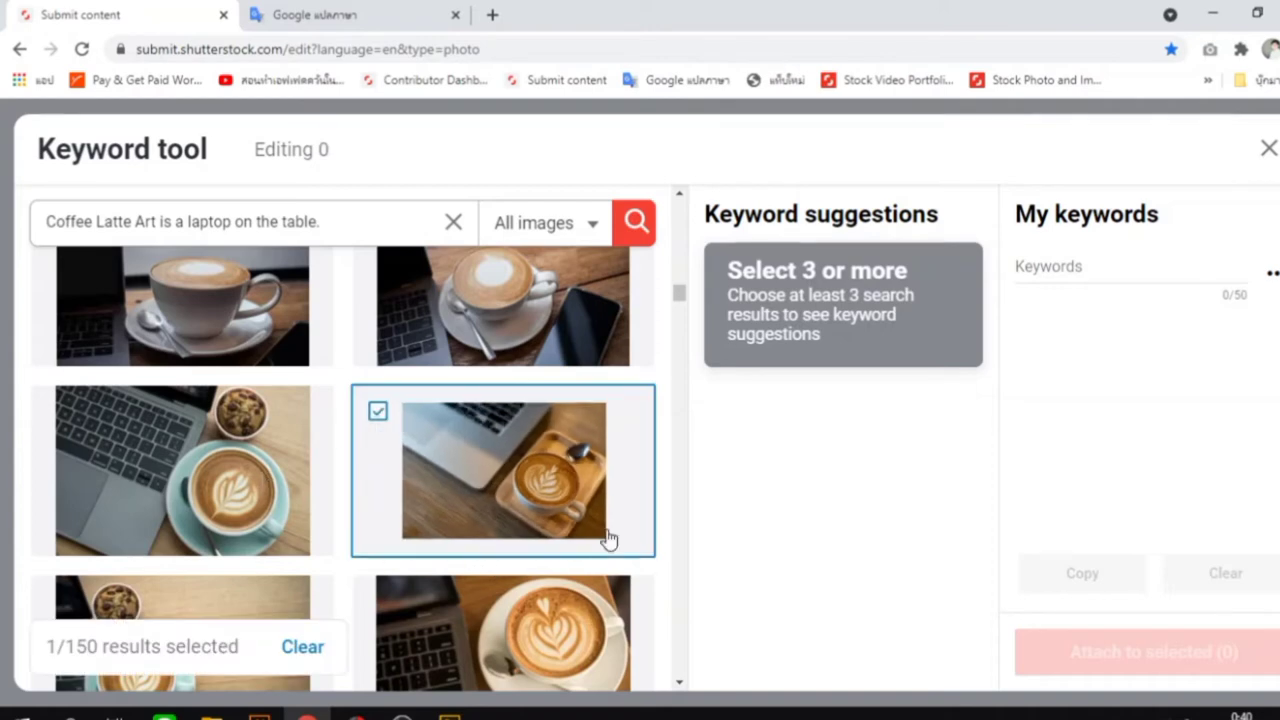
{"action": "scroll", "coordinate": [606, 537], "scroll_direction": "down", "scroll_amount": 4}
{"action": "scroll", "coordinate": [608, 539], "scroll_direction": "down", "scroll_amount": 5}
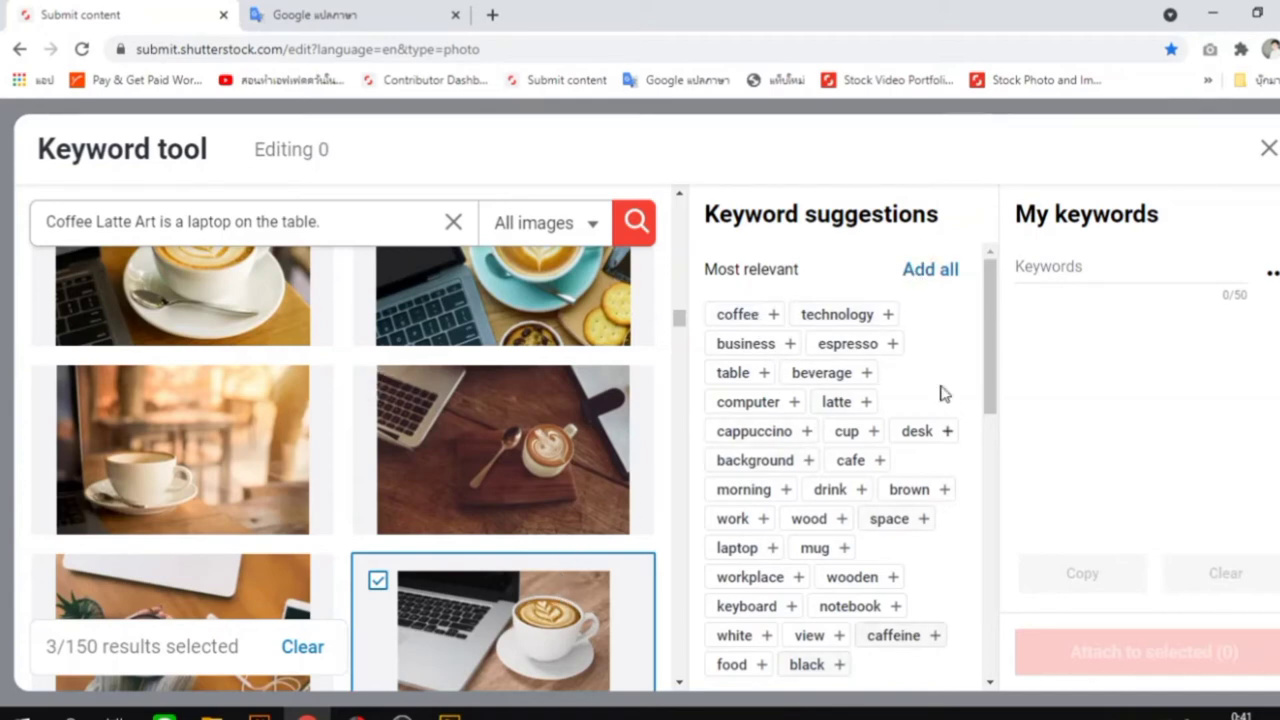
{"action": "left_click", "coordinate": [927, 279]}
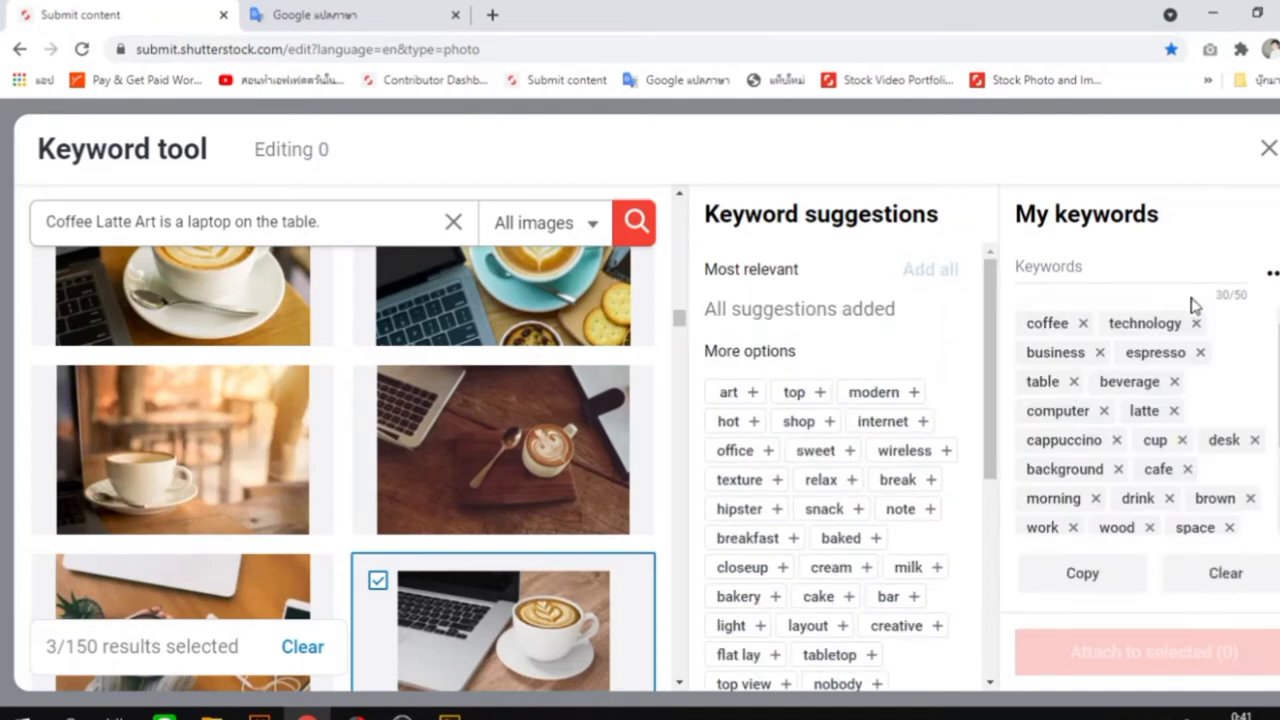
- Deselect the photo of the white latte cup beside the silver laptop and select three other coffee-and-laptop photos
{"action": "left_click", "coordinate": [529, 641]}
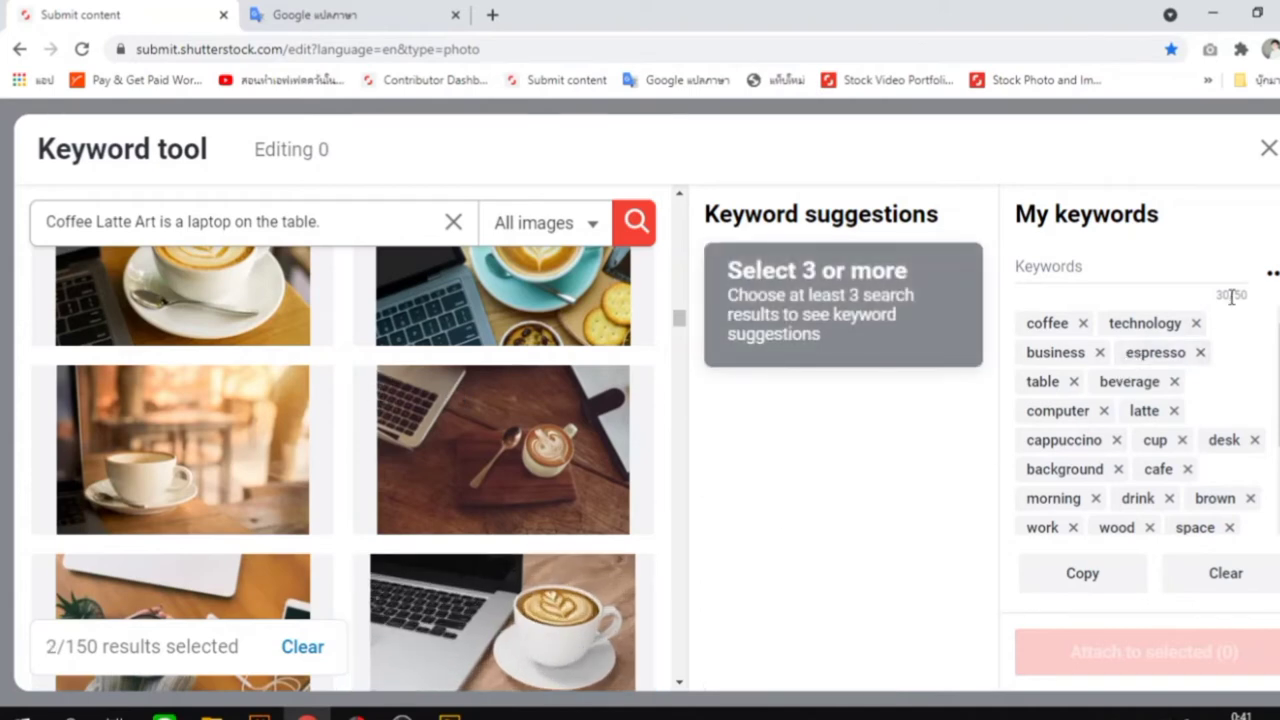
{"action": "left_click", "coordinate": [505, 475]}
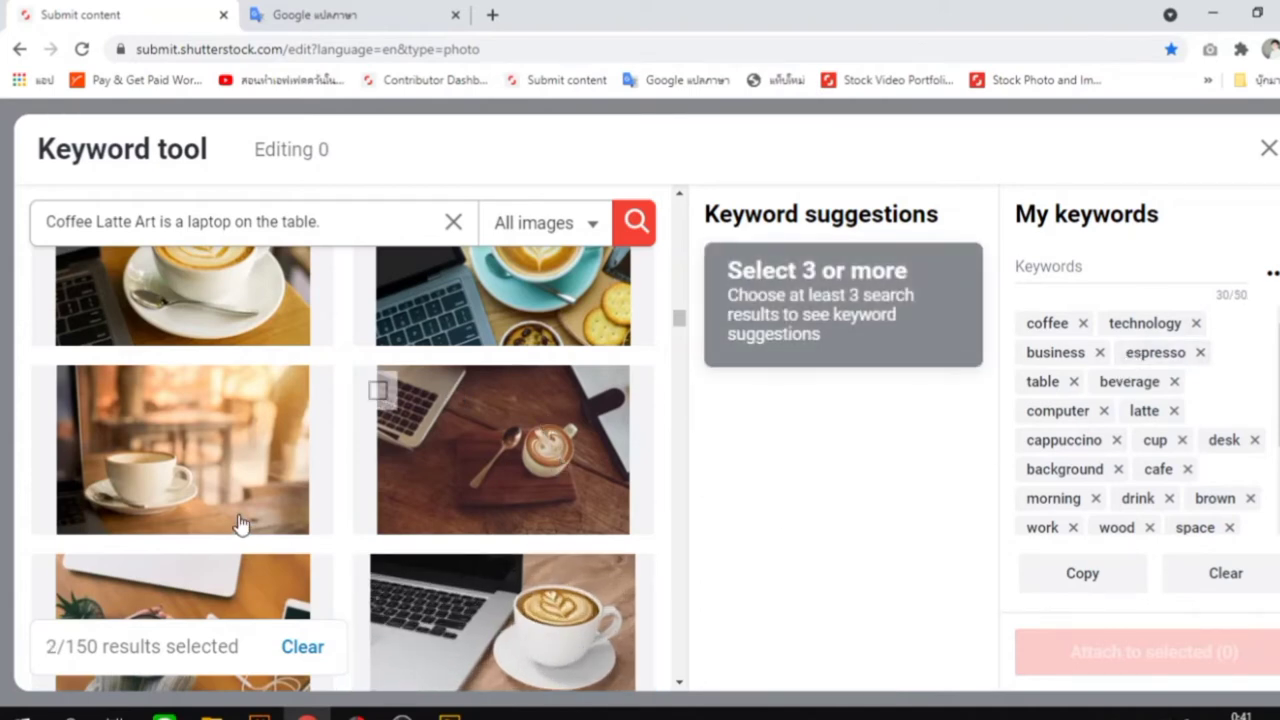
{"action": "left_click", "coordinate": [288, 495]}
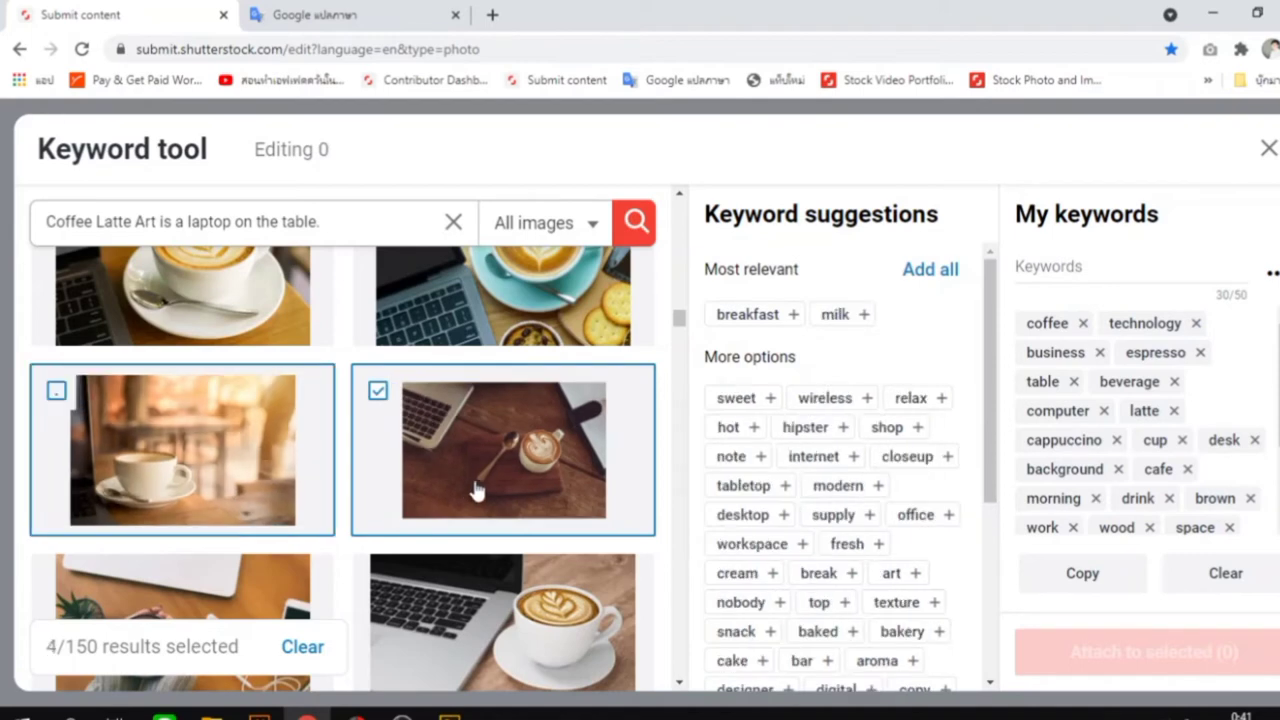
{"action": "scroll", "coordinate": [476, 490], "scroll_direction": "down", "scroll_amount": 2}
{"action": "scroll", "coordinate": [476, 490], "scroll_direction": "down", "scroll_amount": 2}
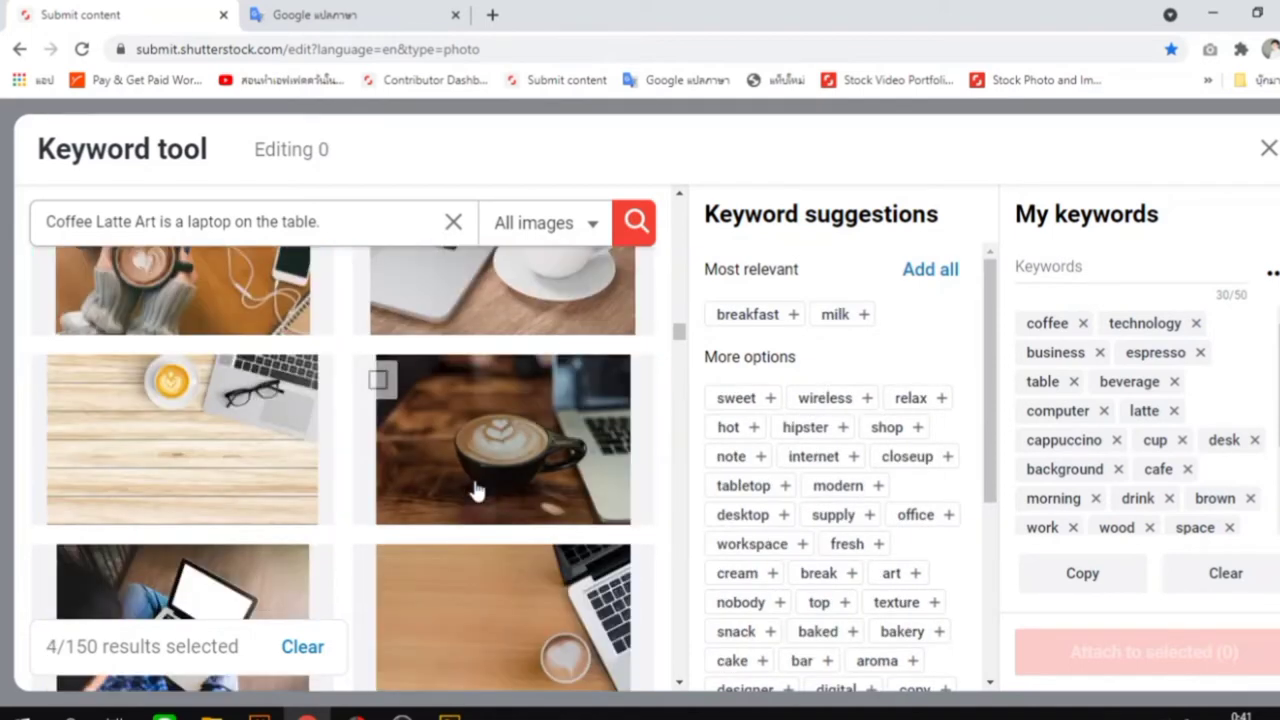
{"action": "scroll", "coordinate": [476, 490], "scroll_direction": "down", "scroll_amount": 2}
{"action": "scroll", "coordinate": [476, 490], "scroll_direction": "down", "scroll_amount": 2}
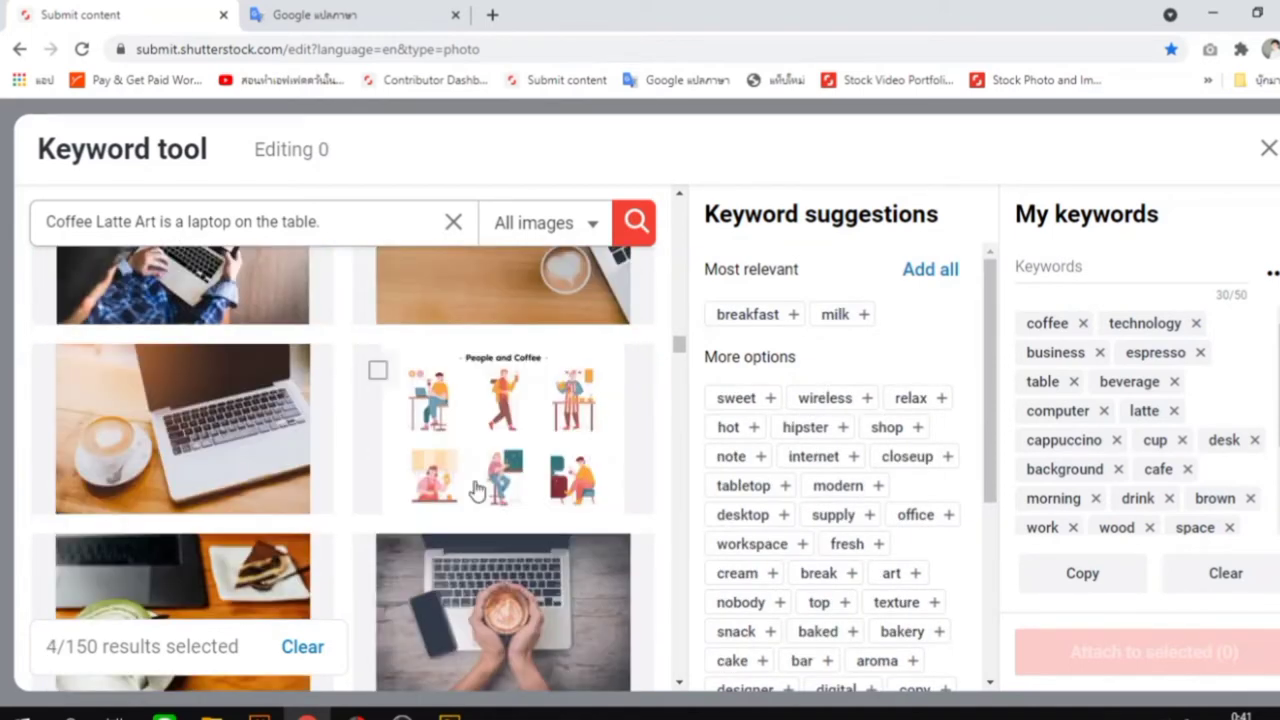
{"action": "scroll", "coordinate": [476, 490], "scroll_direction": "down", "scroll_amount": 2}
{"action": "left_click", "coordinate": [224, 287]}
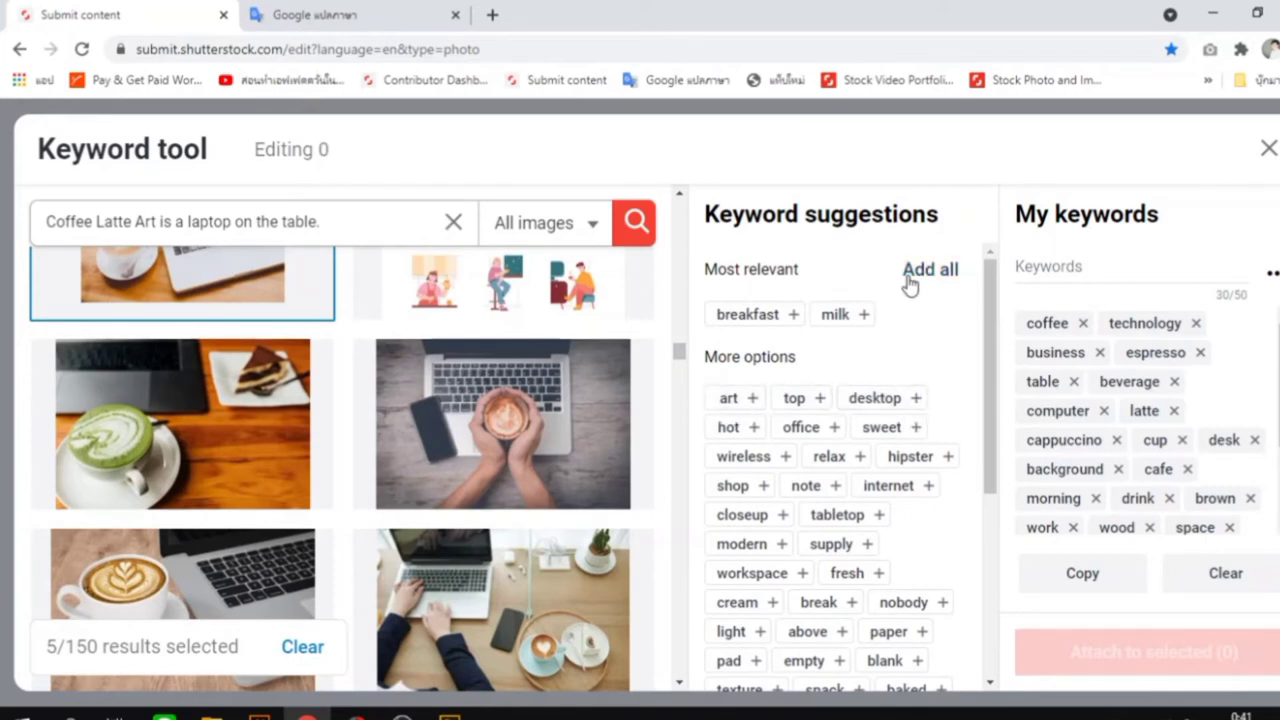
- Add the suggestions breakfast, milk, art, desktop, office, relax, top, hot and closeup to My keywords
{"action": "left_click", "coordinate": [766, 400]}
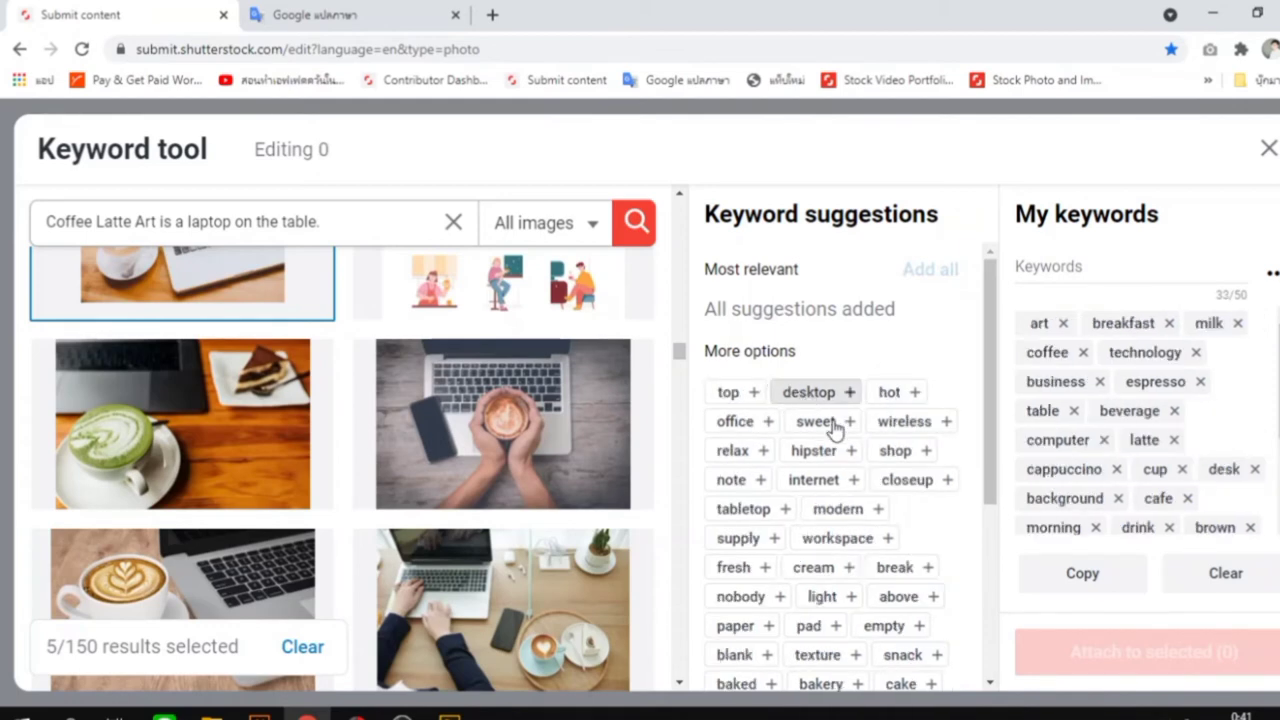
{"action": "left_click", "coordinate": [866, 394]}
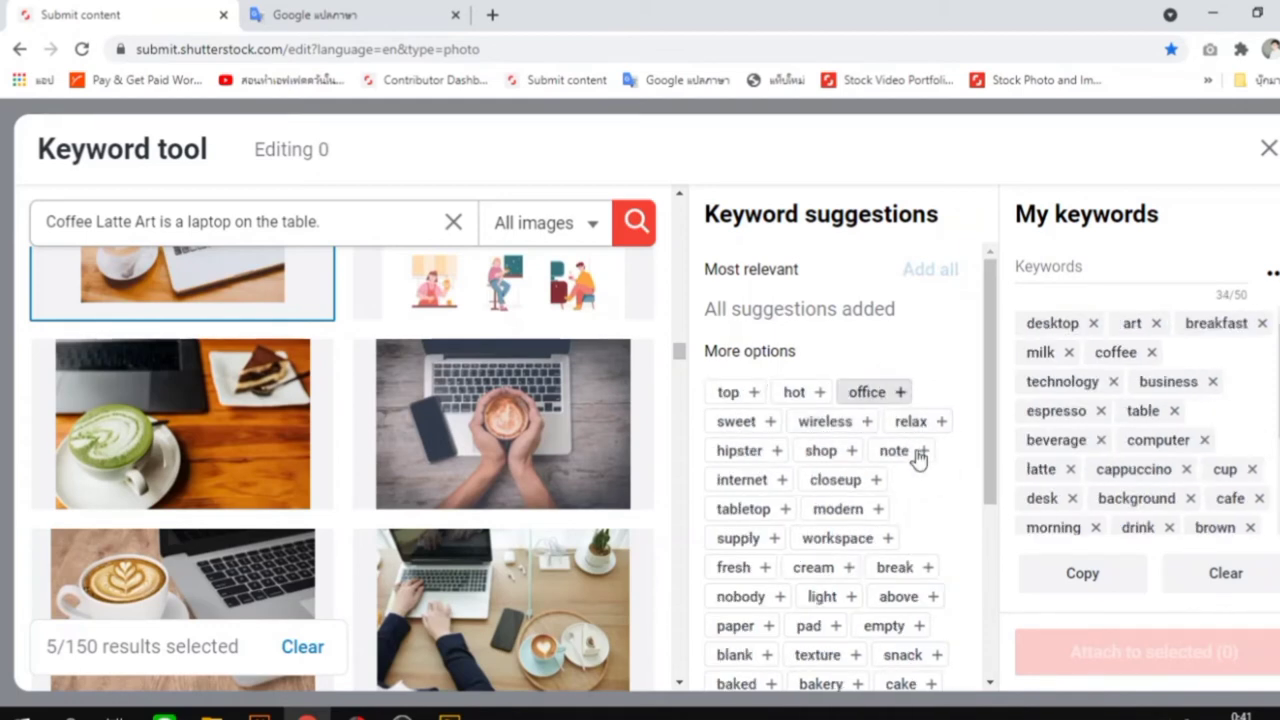
{"action": "left_click", "coordinate": [856, 424]}
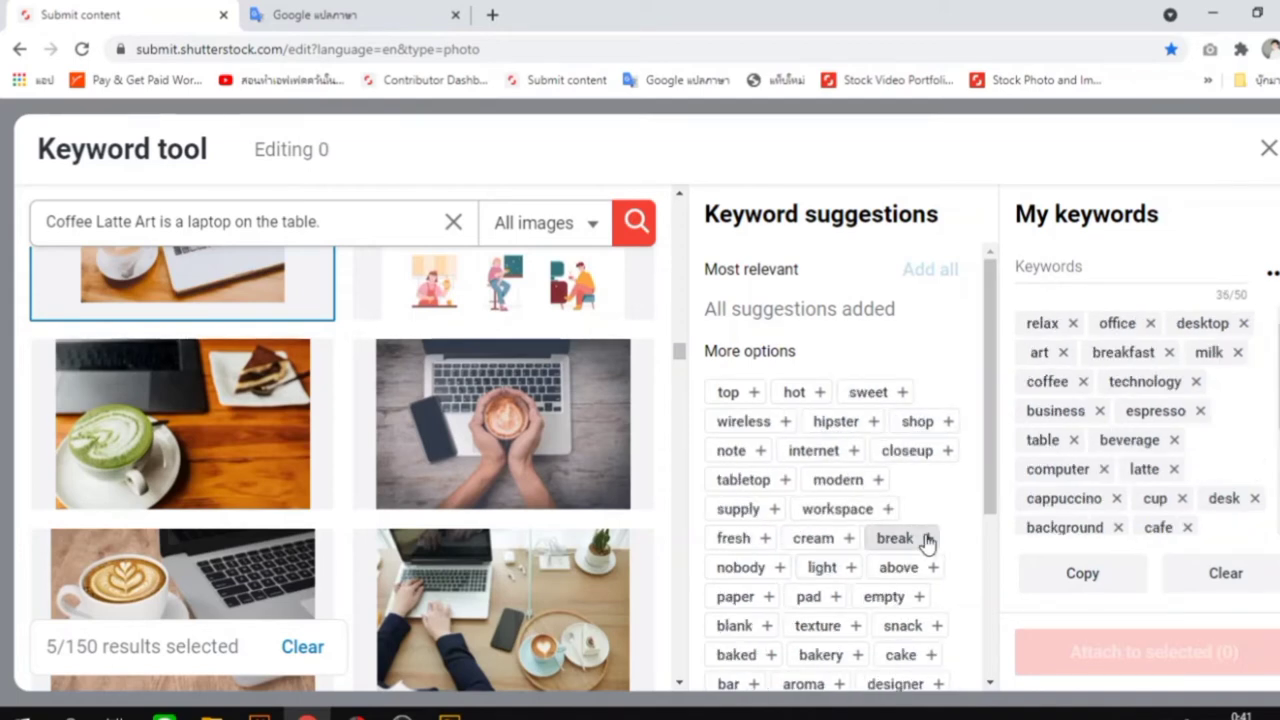
{"action": "scroll", "coordinate": [928, 540], "scroll_direction": "down", "scroll_amount": 3}
{"action": "scroll", "coordinate": [921, 545], "scroll_direction": "up", "scroll_amount": 3}
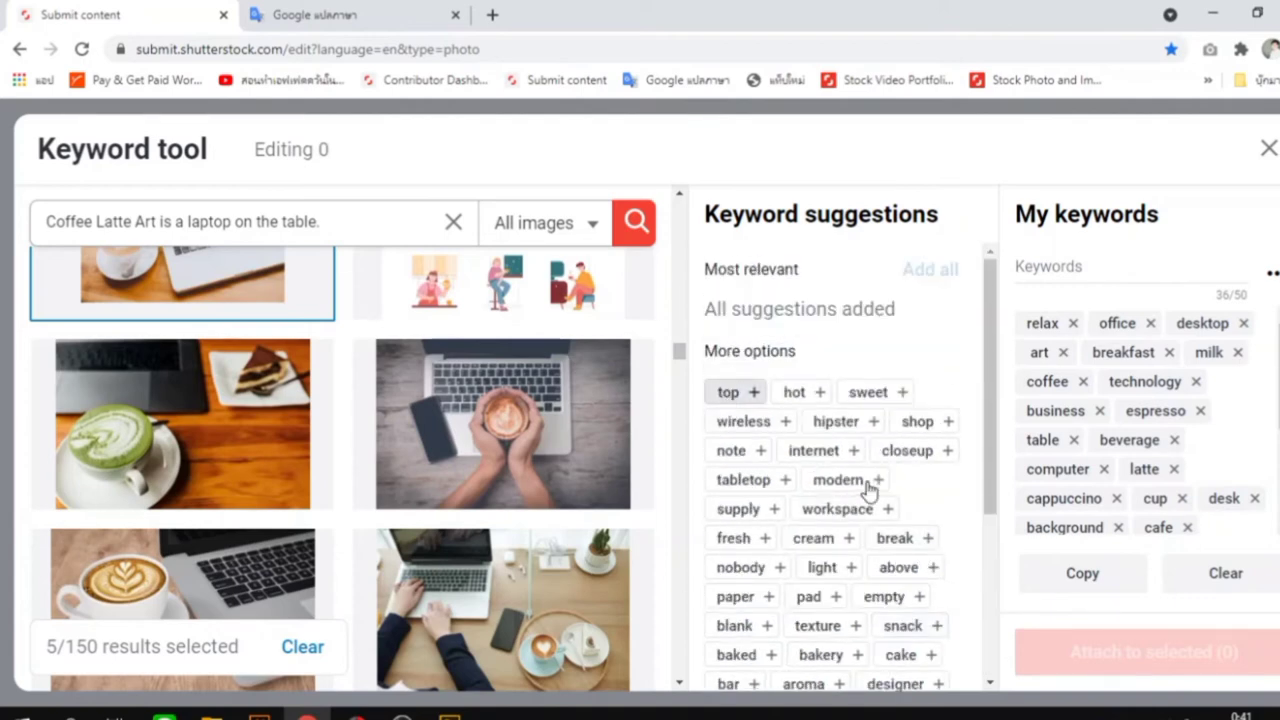
{"action": "left_click", "coordinate": [728, 392]}
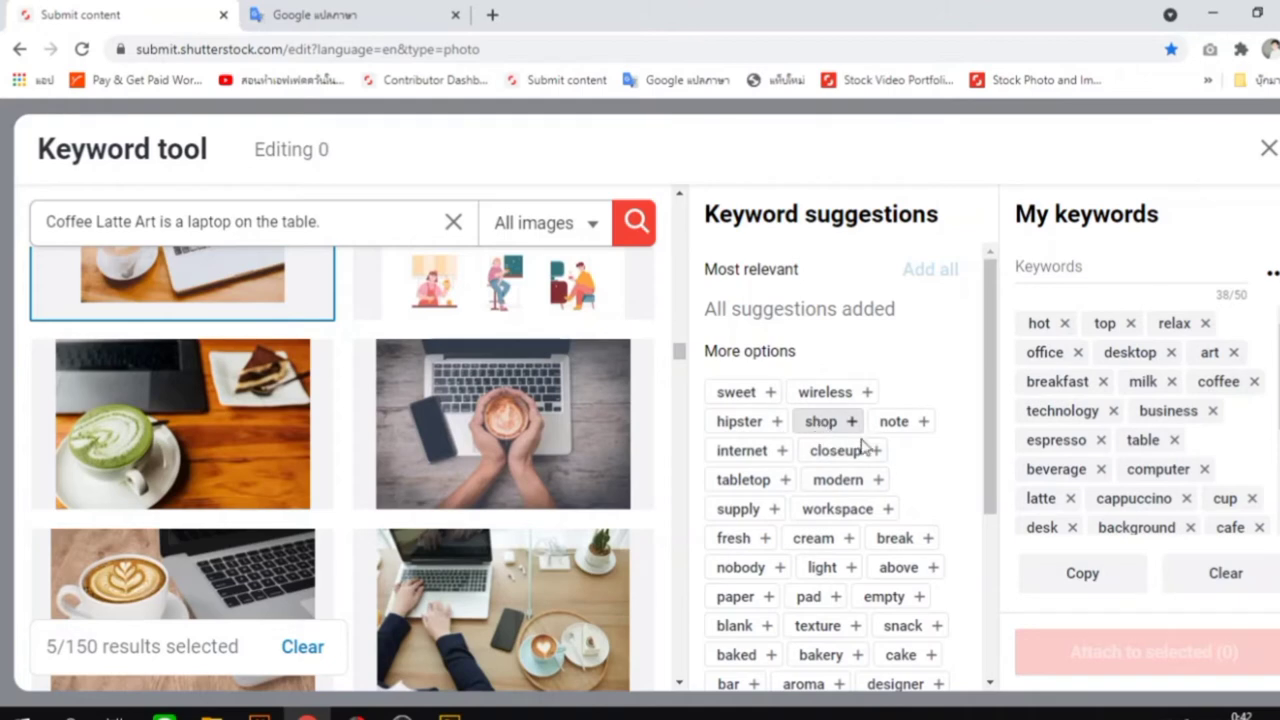
{"action": "left_click", "coordinate": [845, 452]}
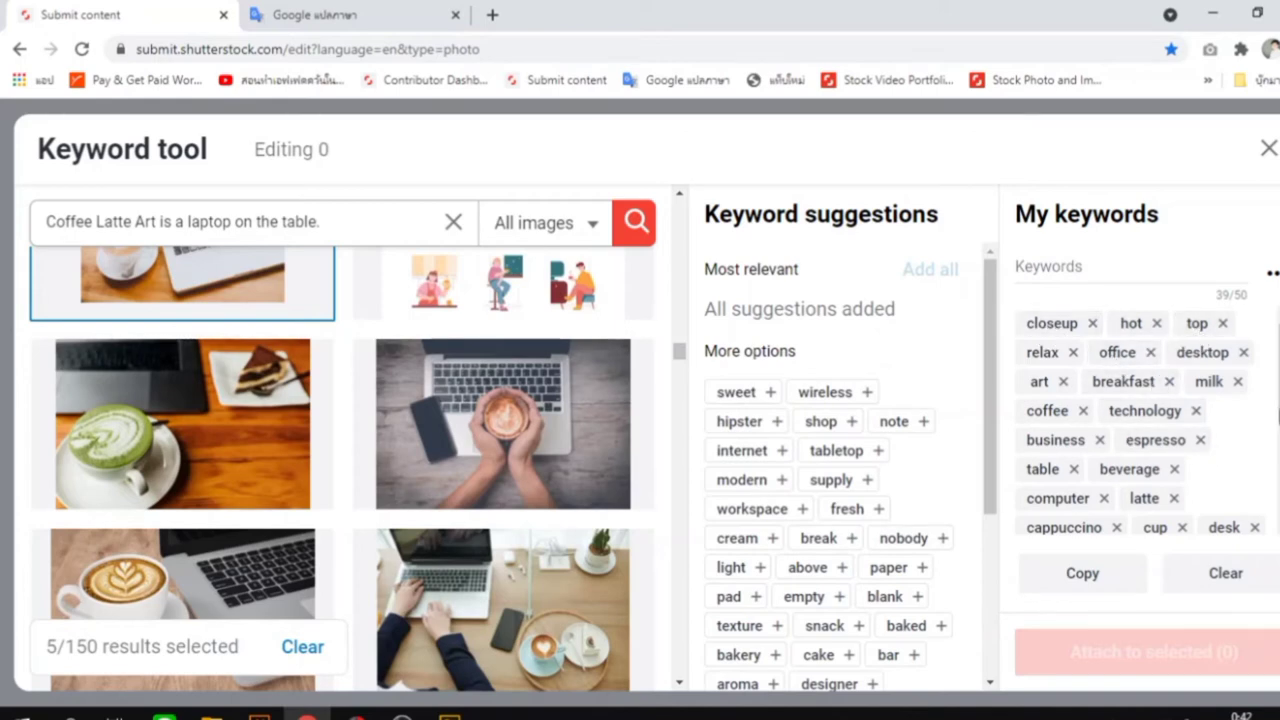
- Review the My keywords list and add the suggestions wireless, shop, workspace and internet
{"action": "scroll", "coordinate": [1140, 420], "scroll_direction": "down", "scroll_amount": 3}
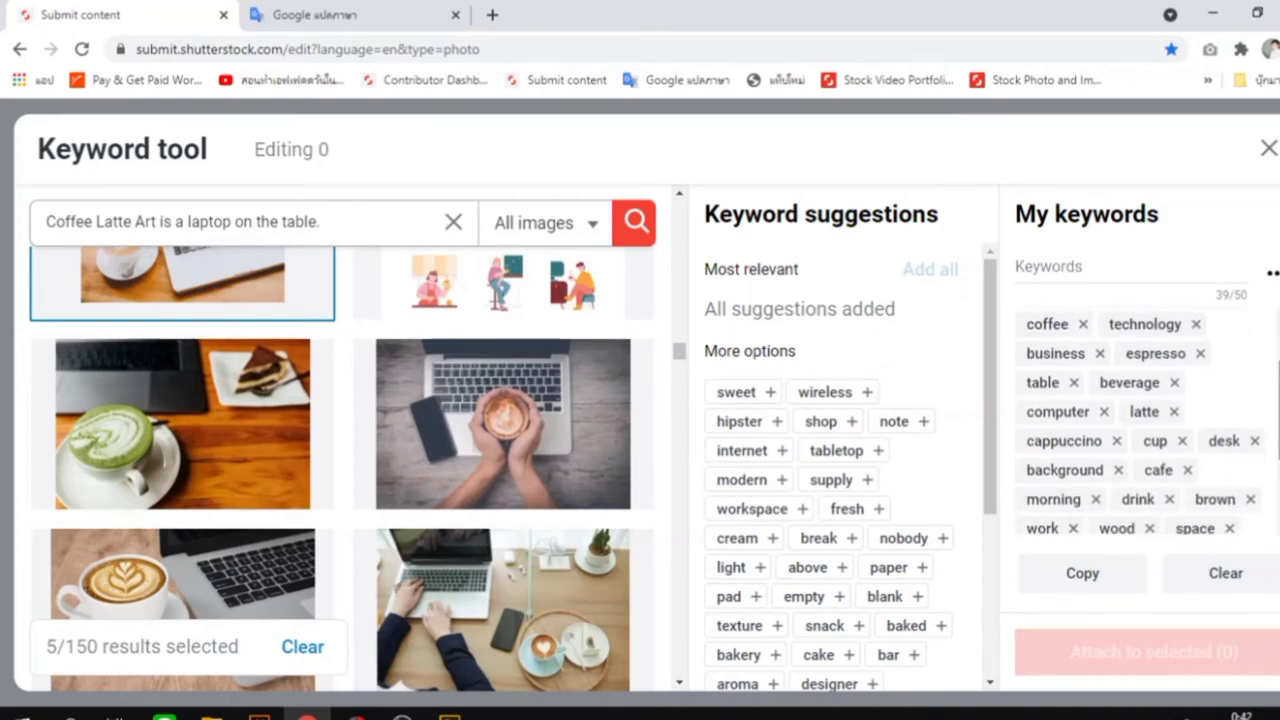
{"action": "scroll", "coordinate": [1140, 420], "scroll_direction": "down", "scroll_amount": 4}
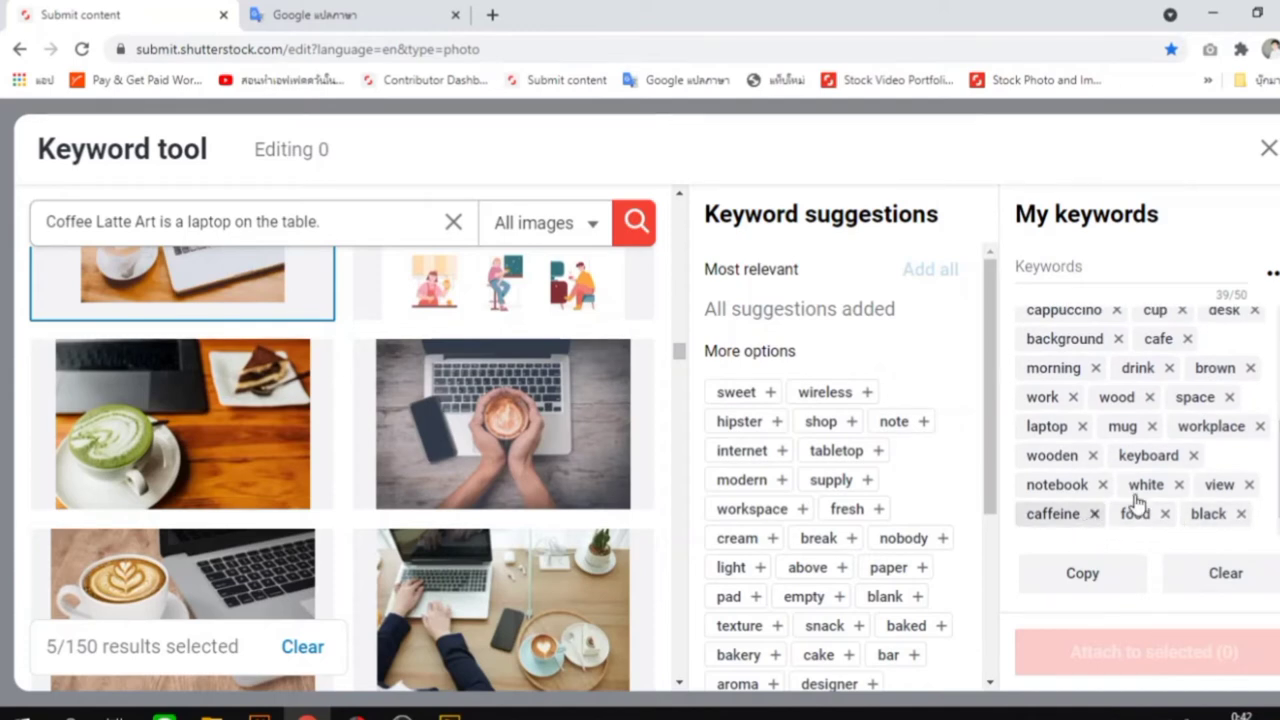
{"action": "scroll", "coordinate": [1140, 500], "scroll_direction": "up", "scroll_amount": 4}
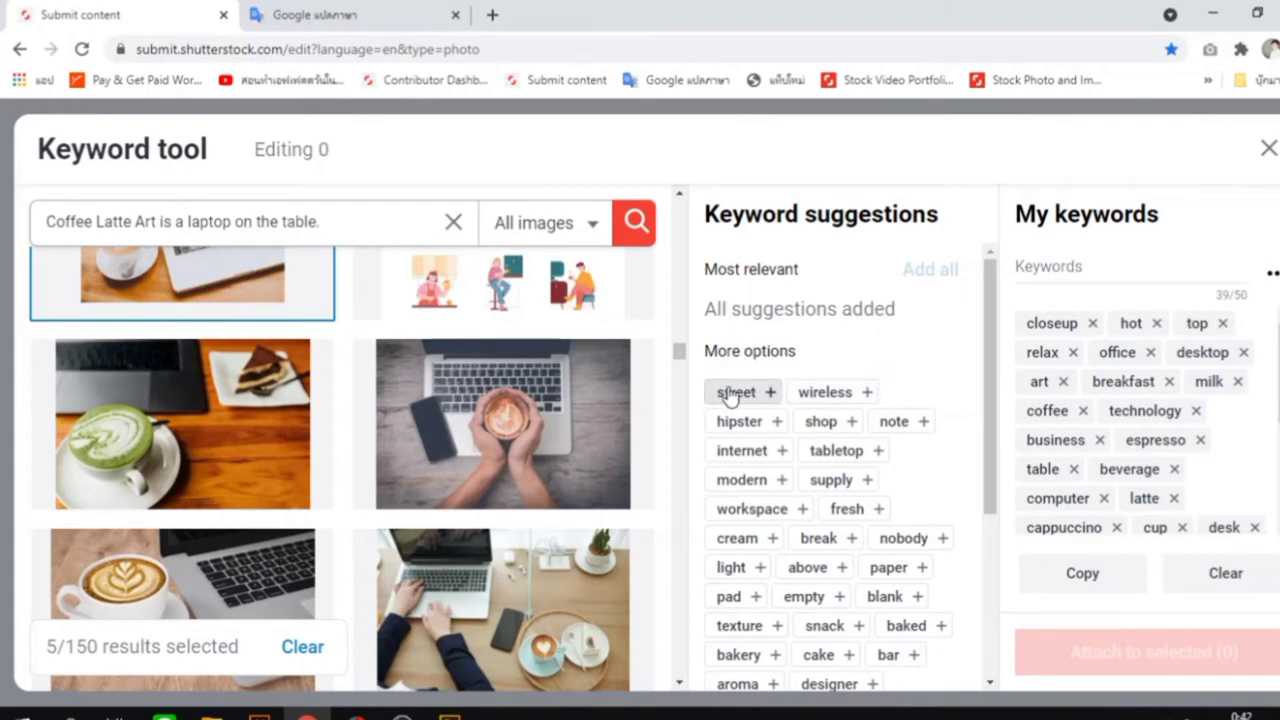
{"action": "left_click", "coordinate": [825, 392]}
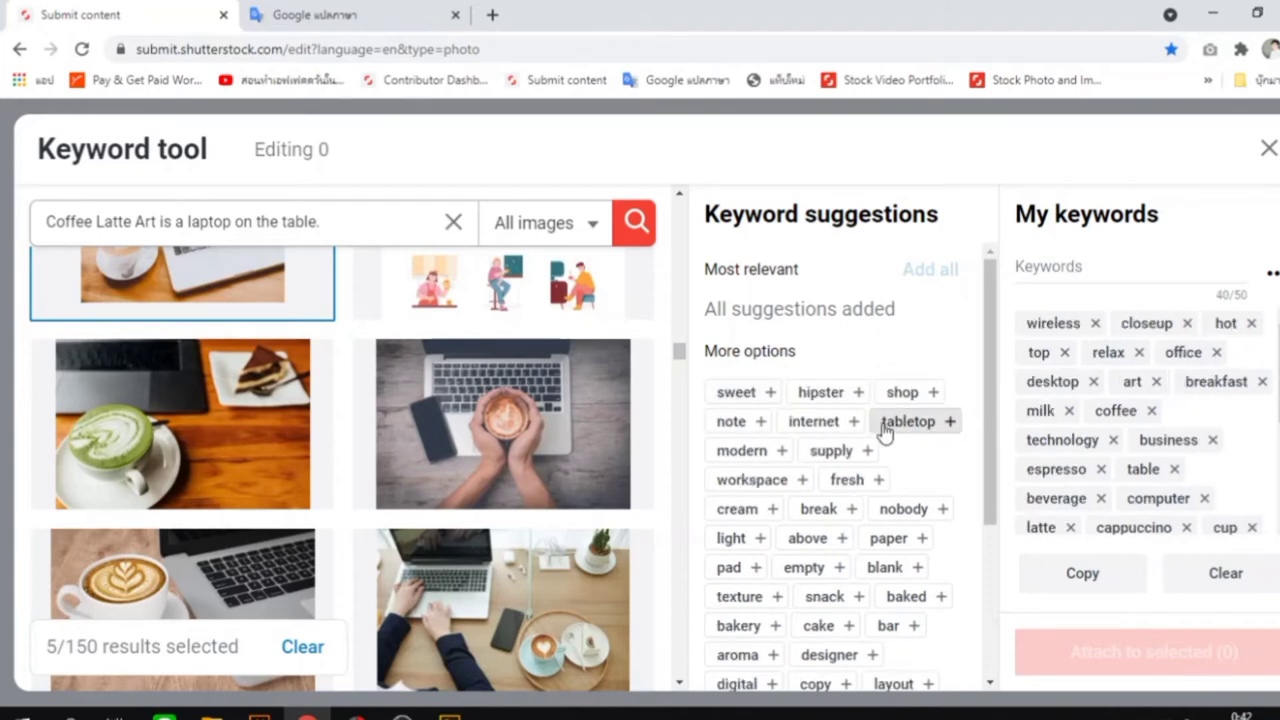
{"action": "left_click", "coordinate": [902, 392]}
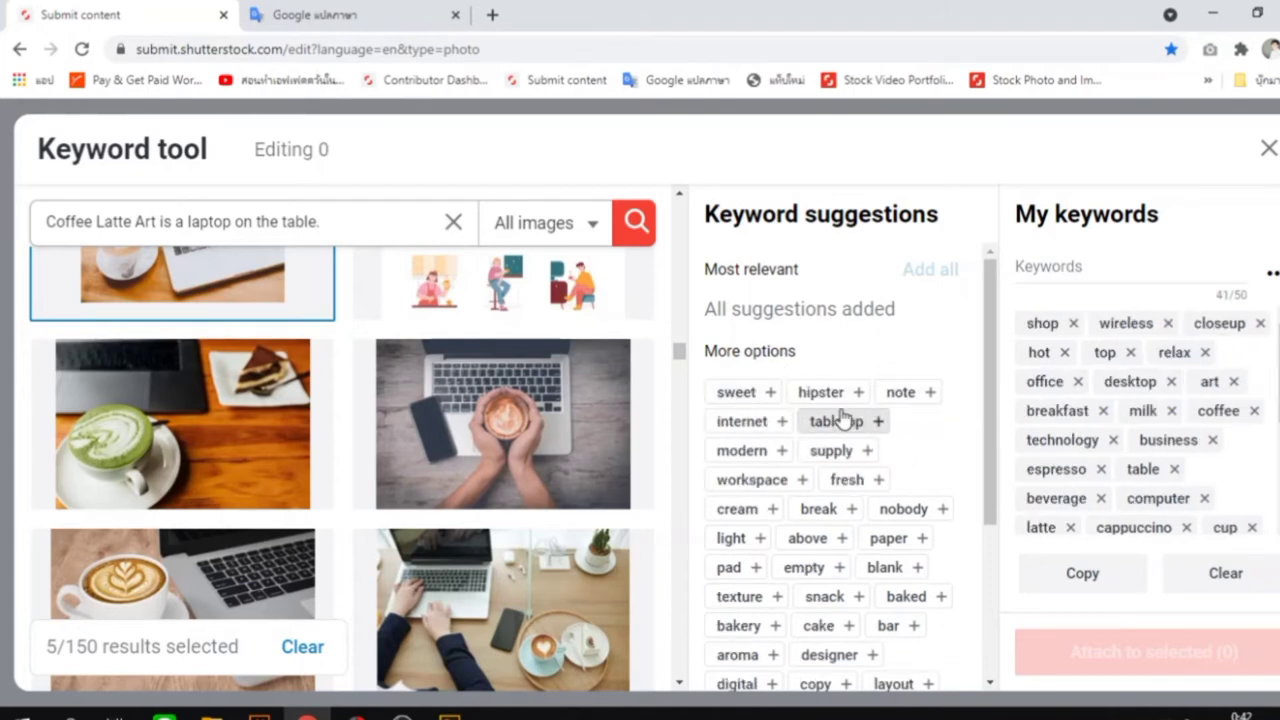
{"action": "left_click", "coordinate": [825, 423]}
{"action": "left_click", "coordinate": [768, 480]}
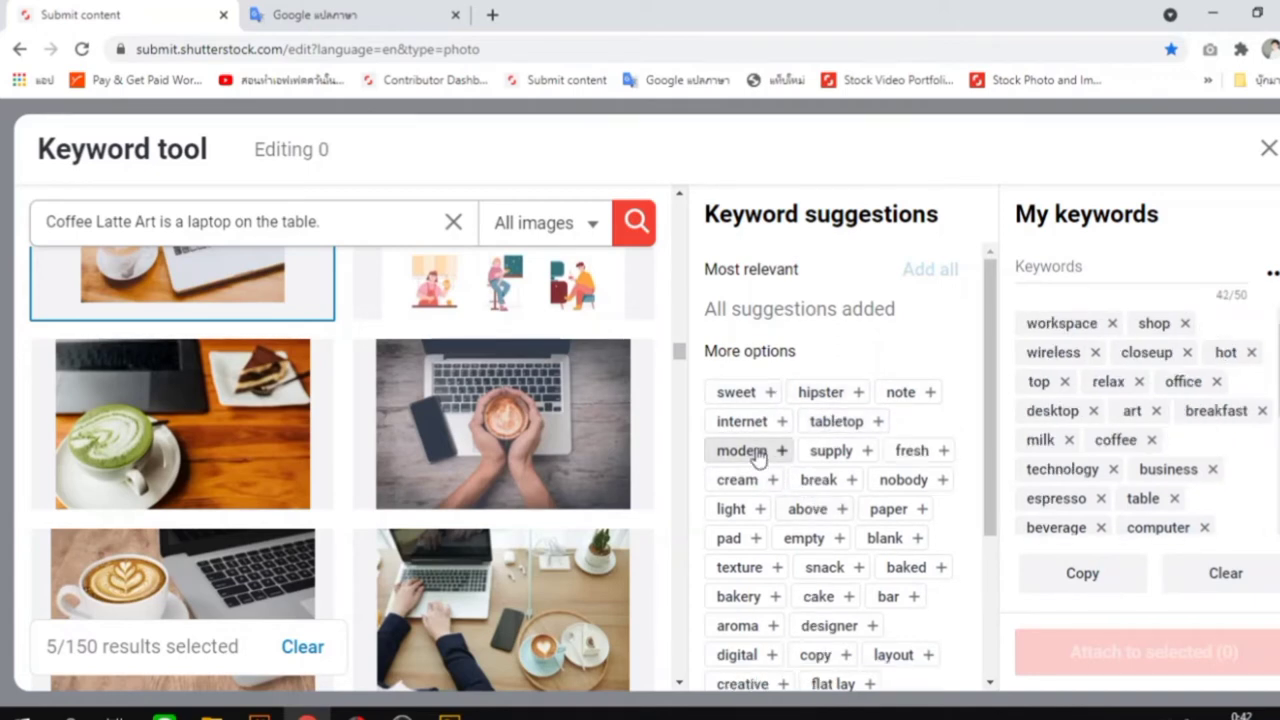
{"action": "left_click", "coordinate": [742, 421]}
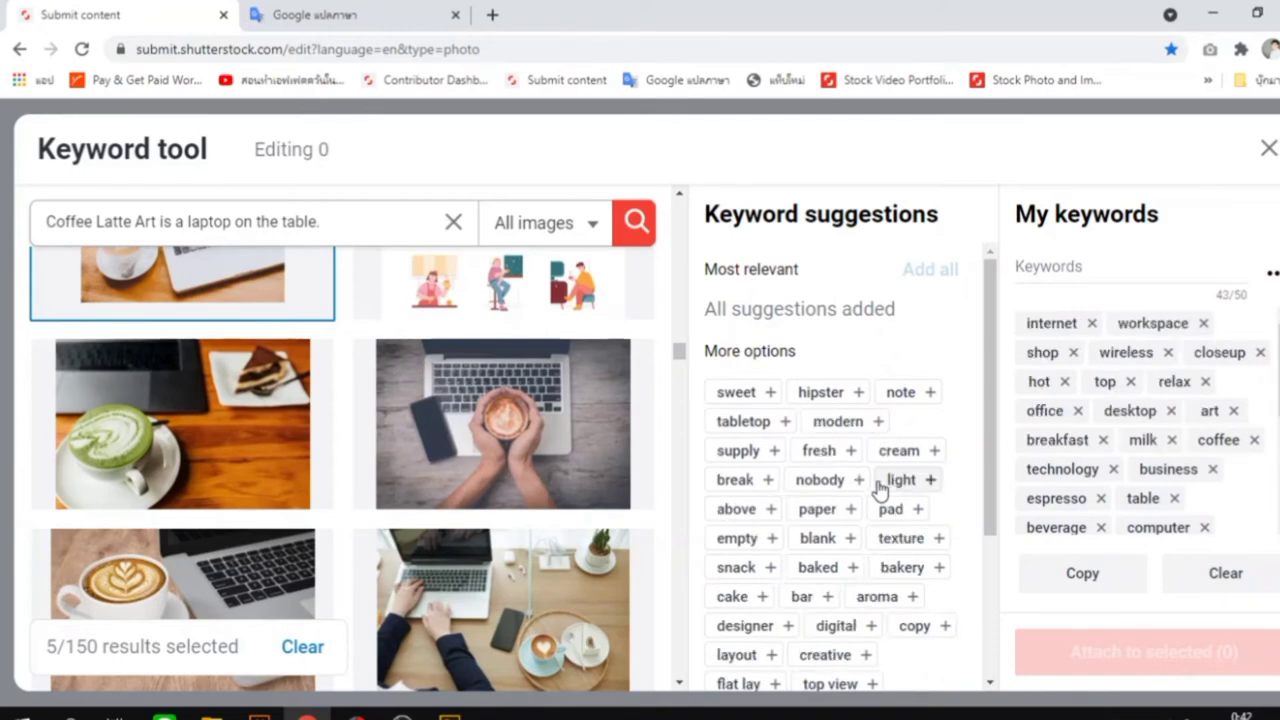
- Copy the complete My keywords list
{"action": "left_click", "coordinate": [1082, 574]}
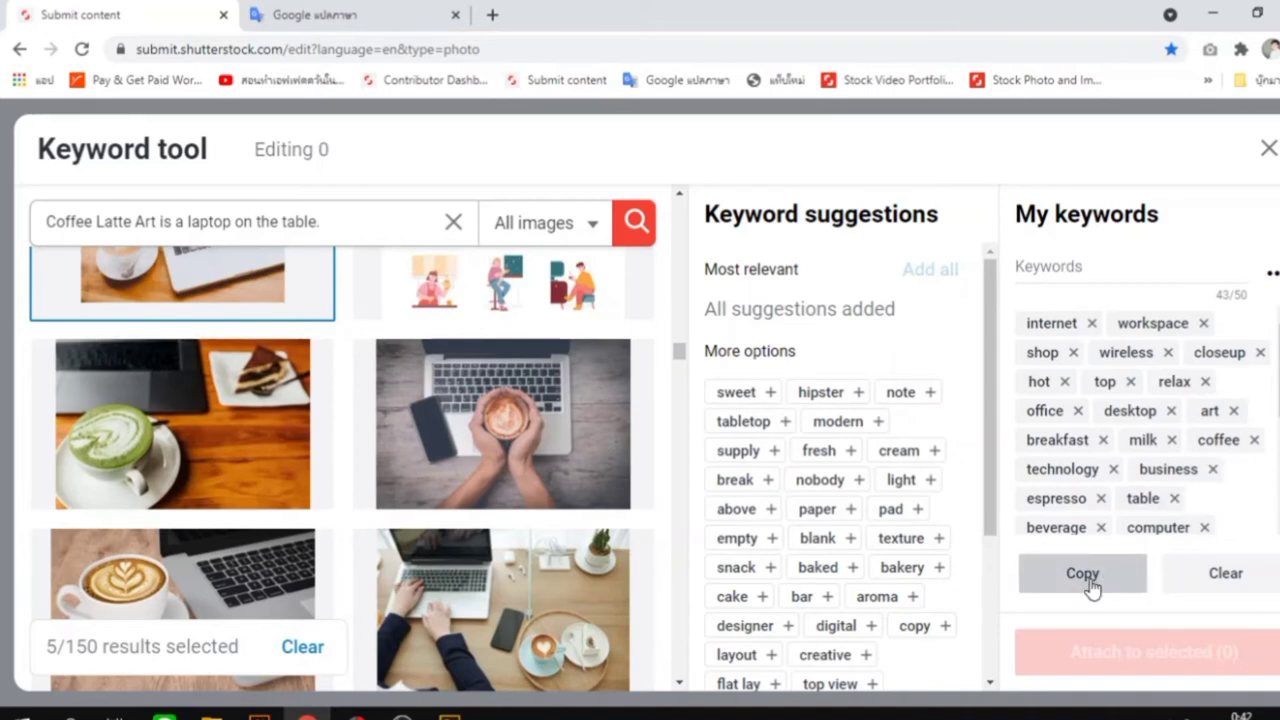
{"action": "left_click", "coordinate": [1090, 577]}
{"action": "left_click", "coordinate": [1090, 576]}
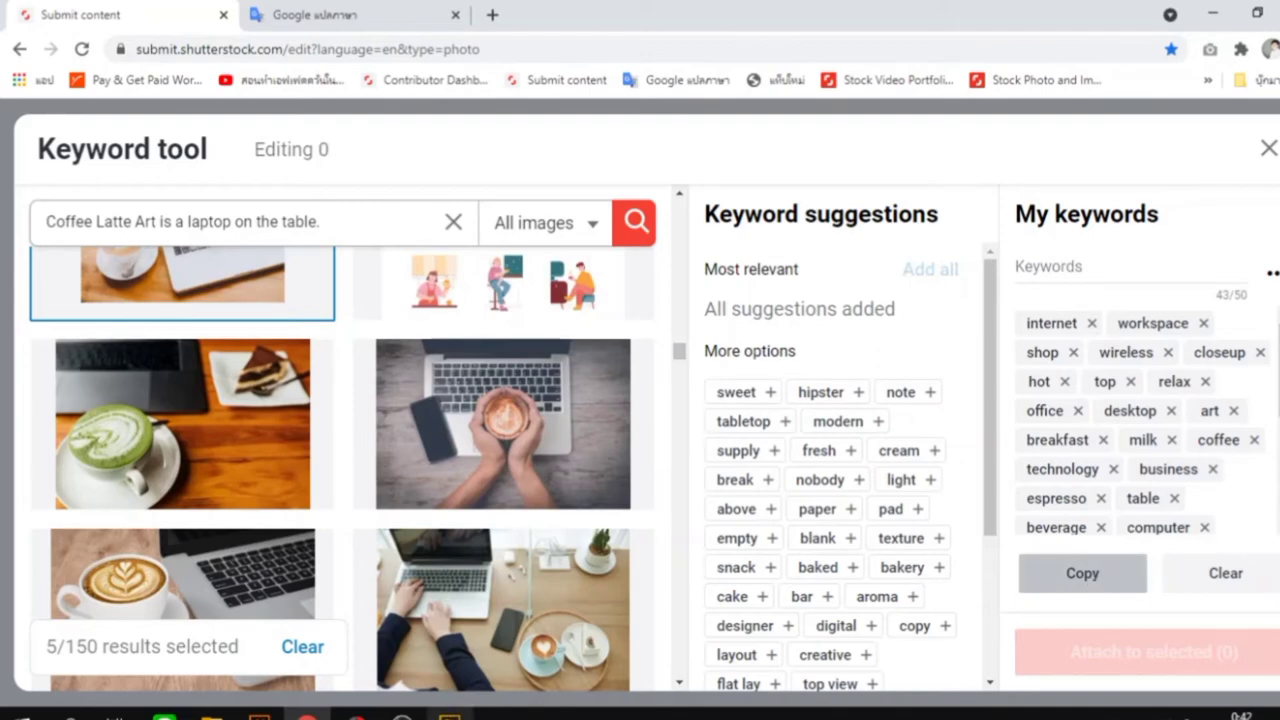
- Switch to Adobe Bridge and open the file info of IMG_2594.JPG
{"action": "left_click", "coordinate": [450, 714]}
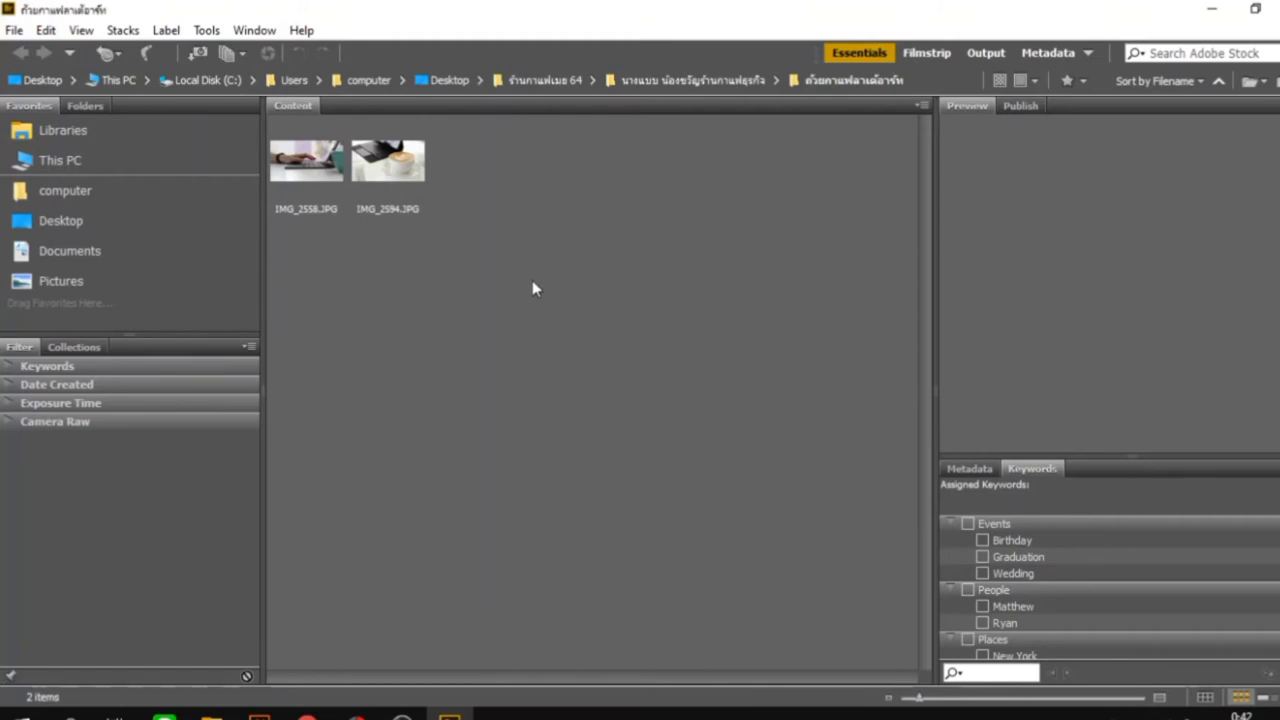
{"action": "left_click", "coordinate": [389, 160]}
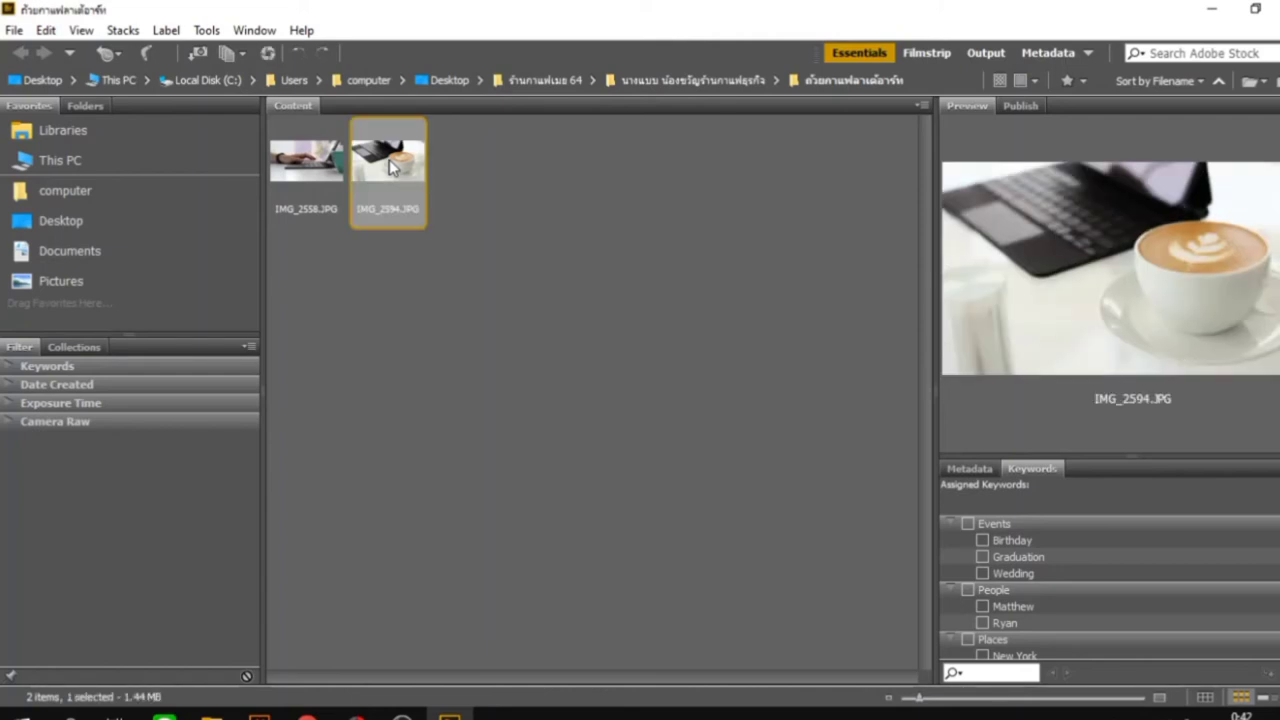
{"action": "right_click", "coordinate": [391, 168]}
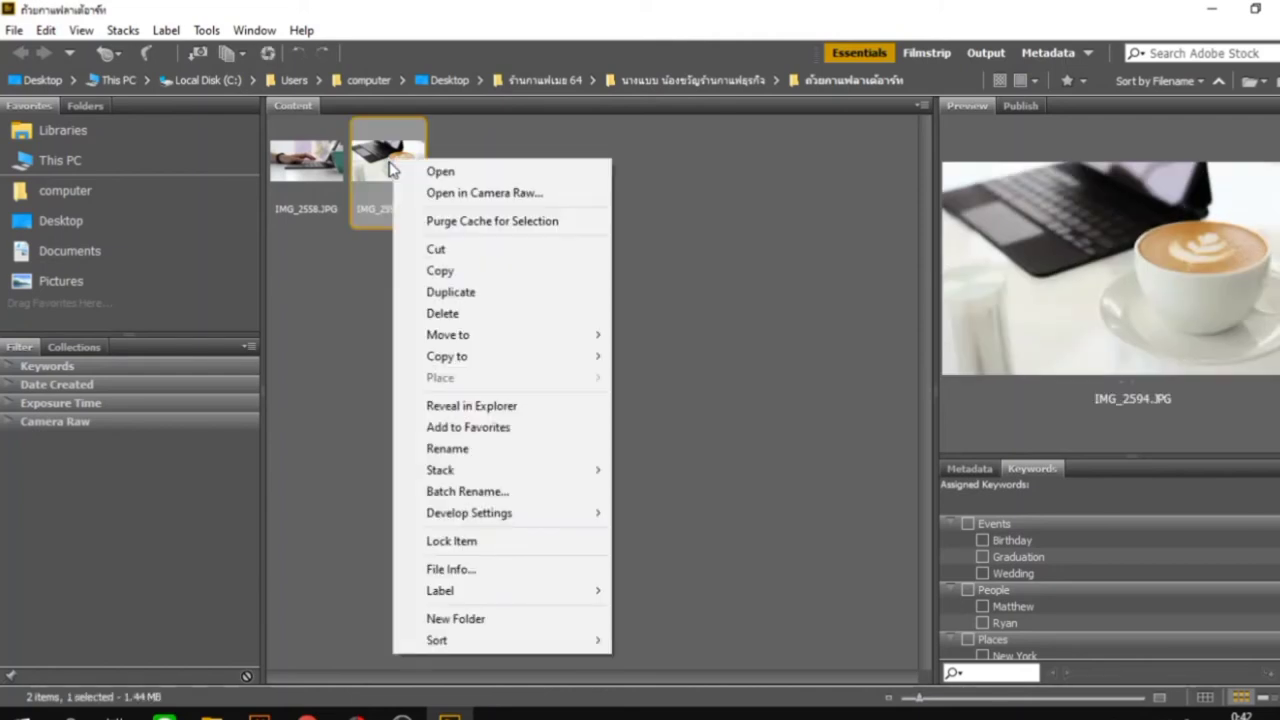
{"action": "left_click", "coordinate": [441, 574]}
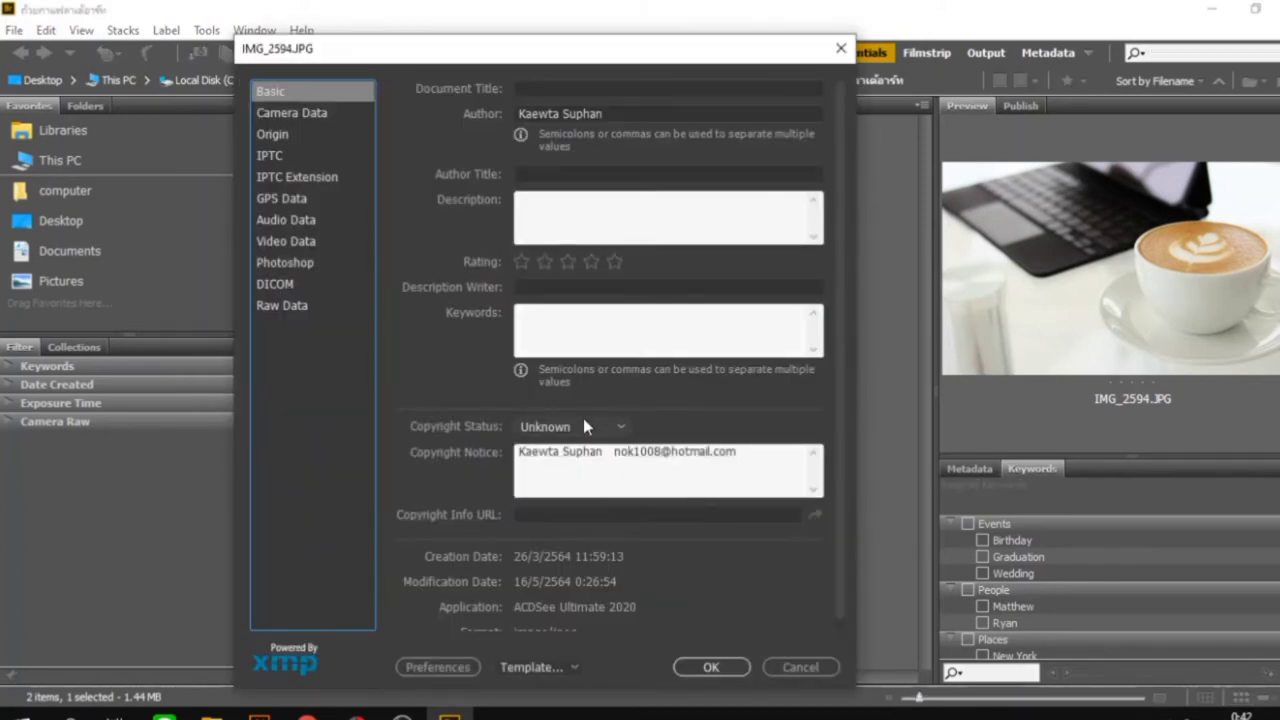
- Paste the copied keyword list into the Keywords of IMG_2594.JPG
{"action": "left_click", "coordinate": [560, 321]}
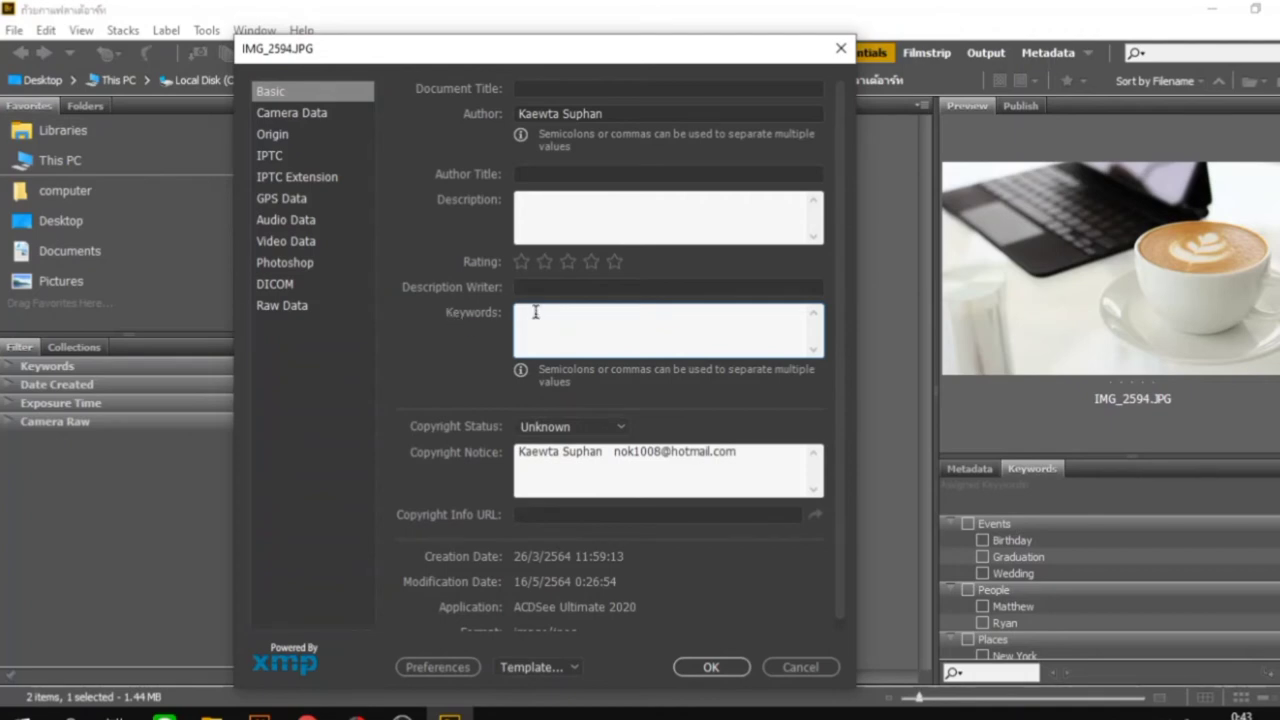
{"action": "right_click", "coordinate": [535, 312]}
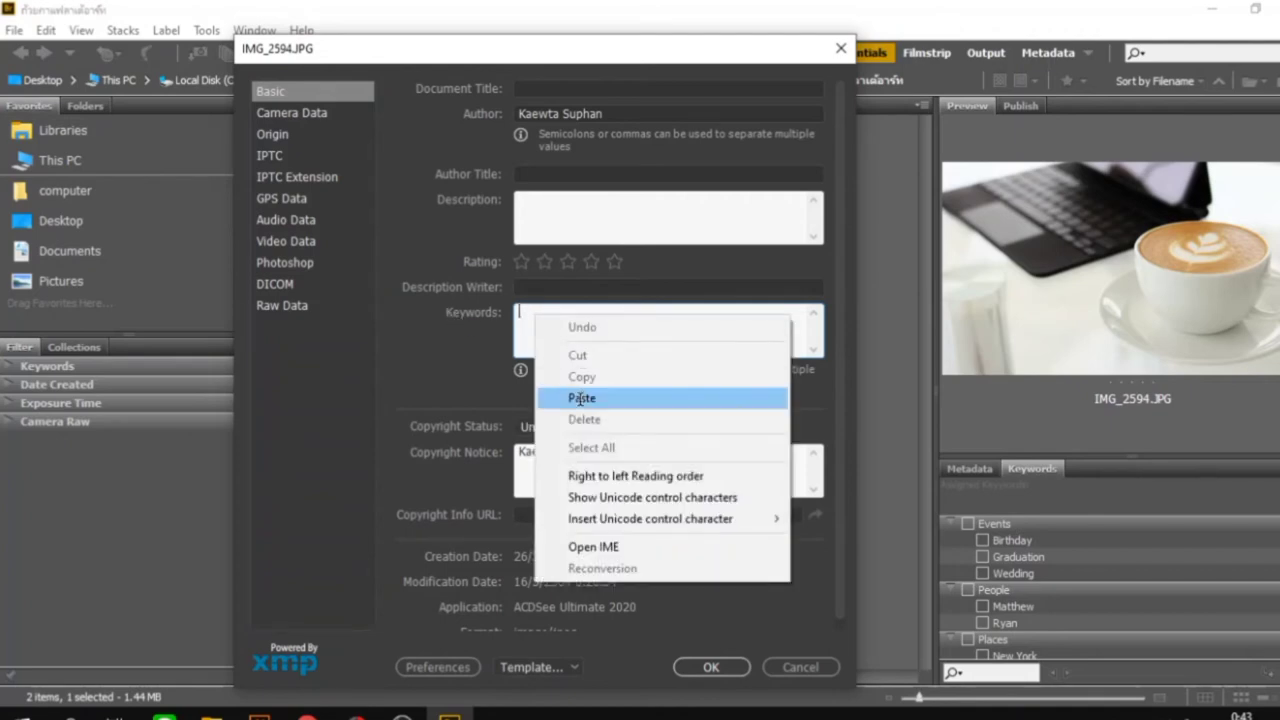
{"action": "left_click", "coordinate": [581, 398]}
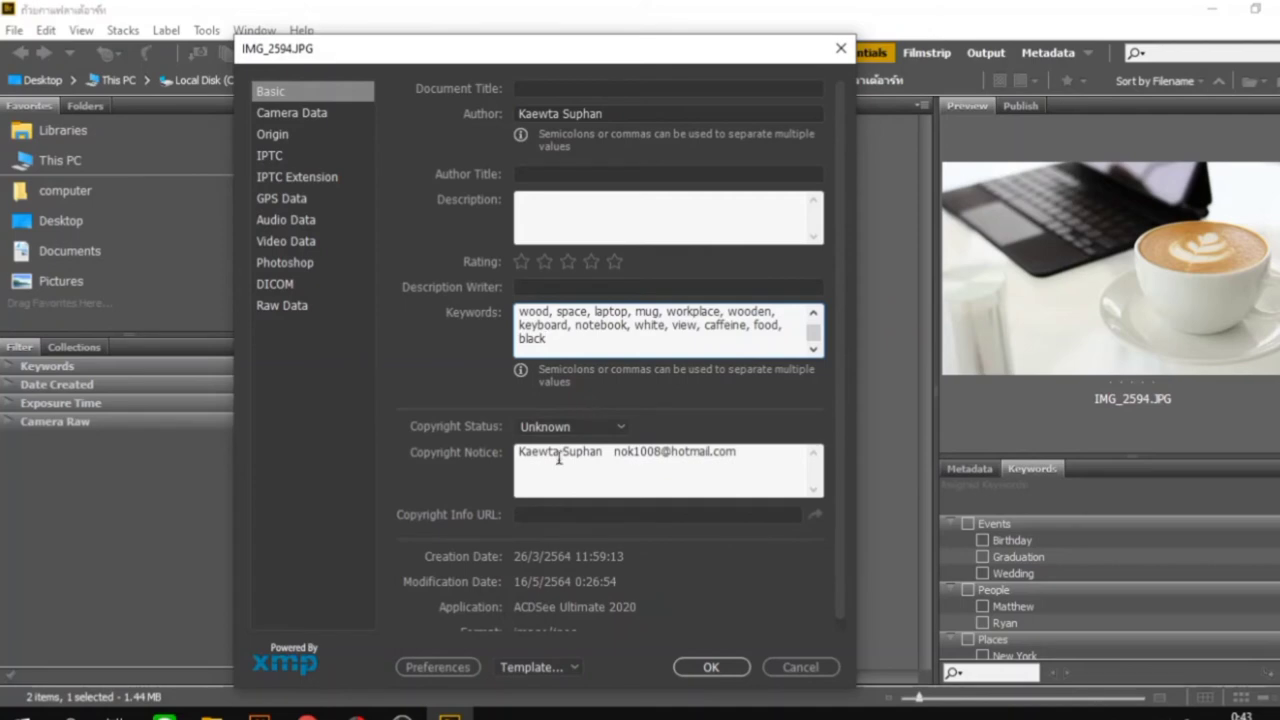
- Switch to Shutterstock's keyword tool in Chrome and copy the search phrase "Coffee Latte Art is a laptop on the table."
{"action": "mouse_move", "coordinate": [402, 714]}
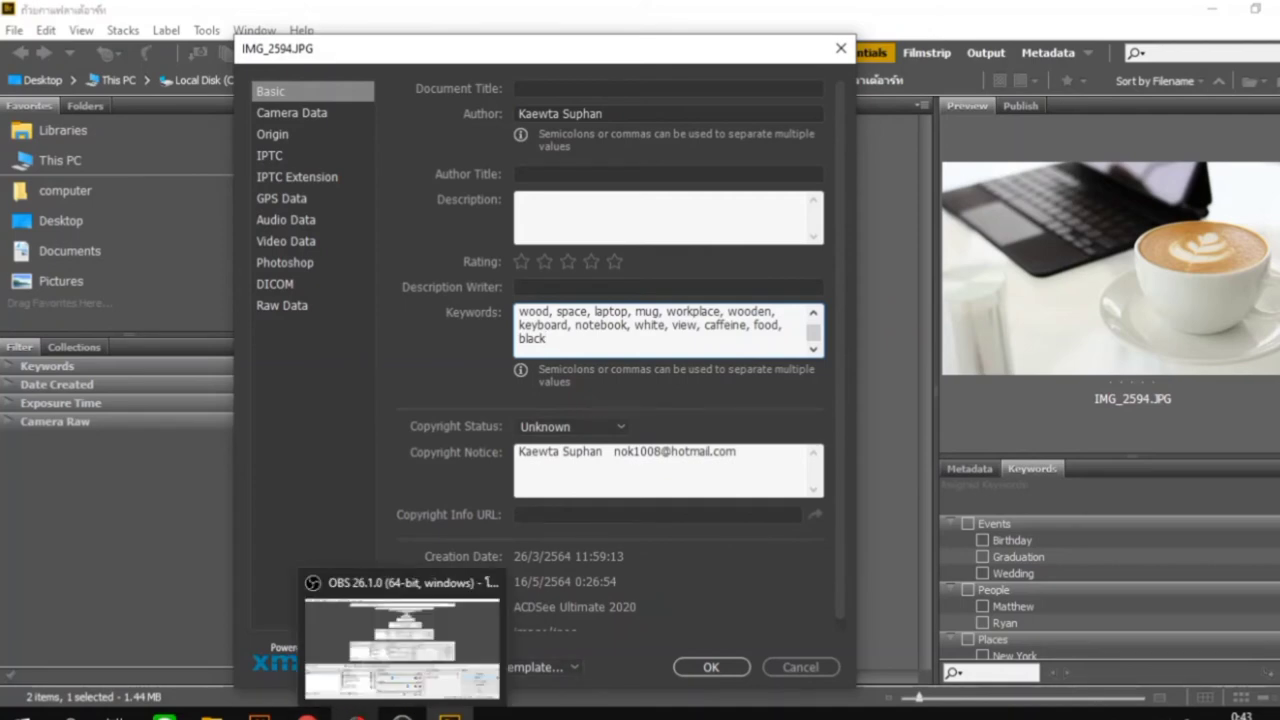
{"action": "left_click", "coordinate": [307, 712]}
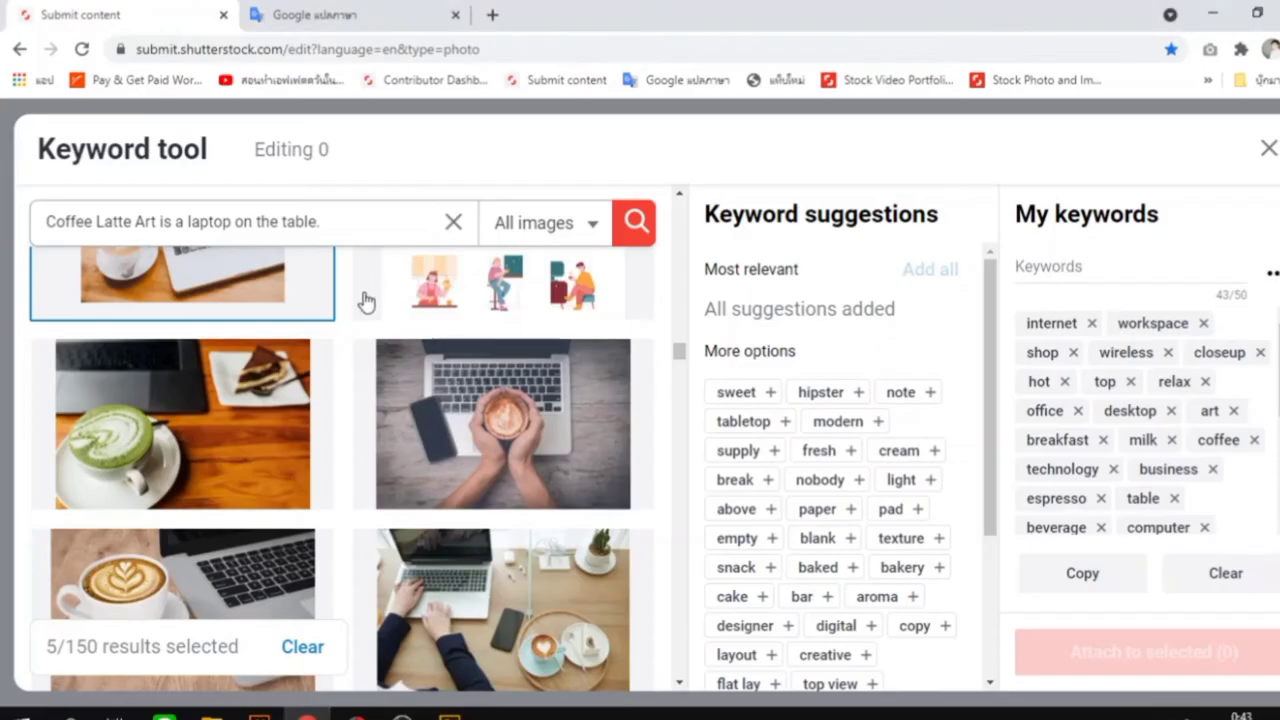
{"action": "left_click_drag", "start_coordinate": [46, 221], "coordinate": [346, 221]}
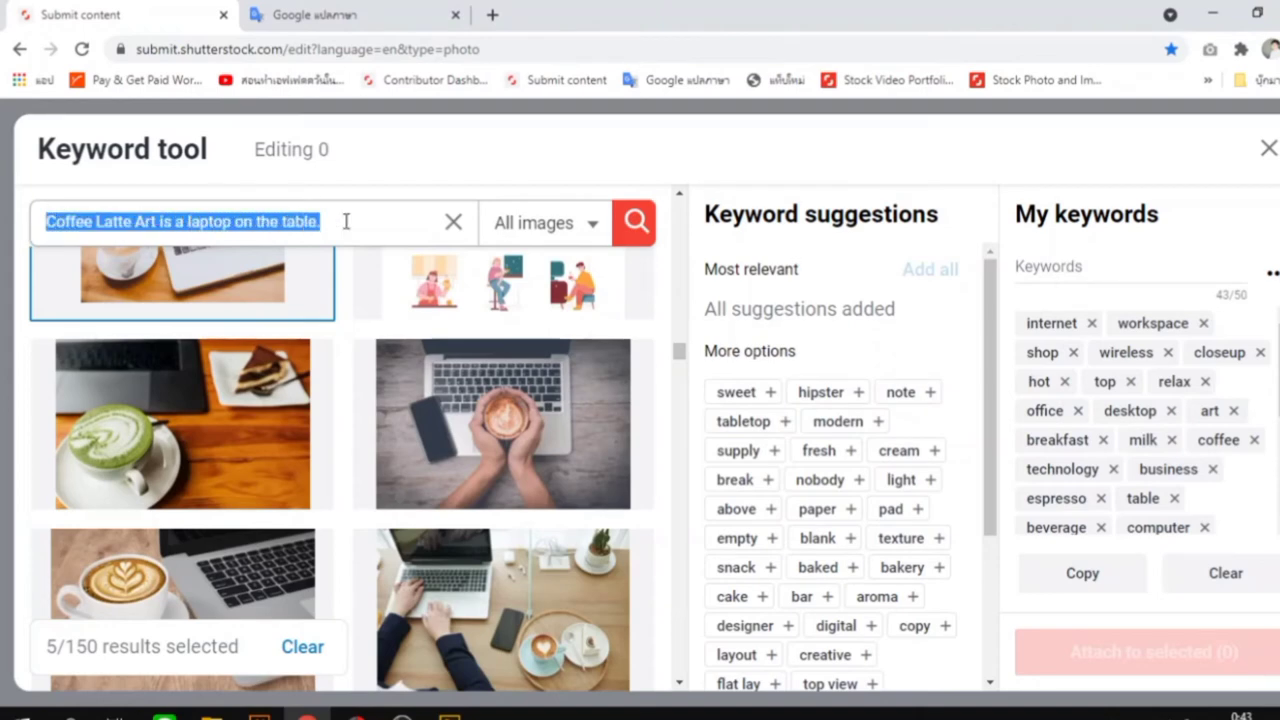
{"action": "left_click", "coordinate": [190, 222]}
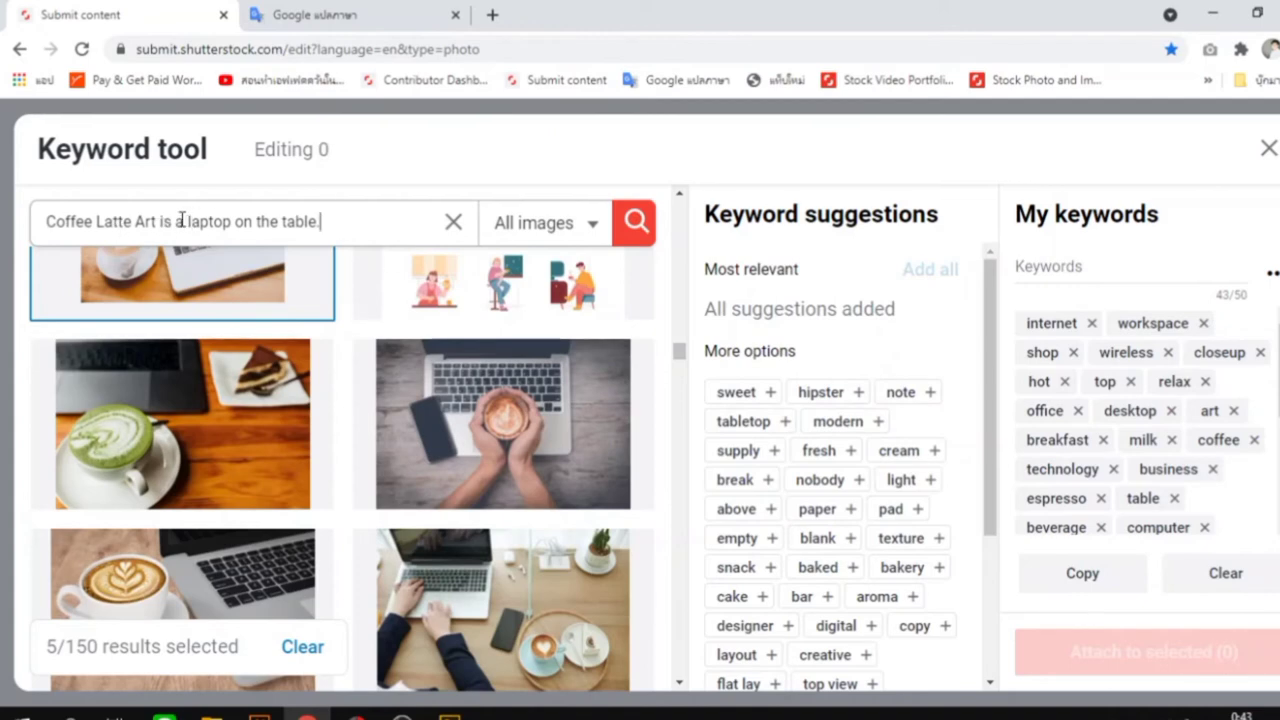
{"action": "left_click_drag", "start_coordinate": [361, 222], "coordinate": [36, 225]}
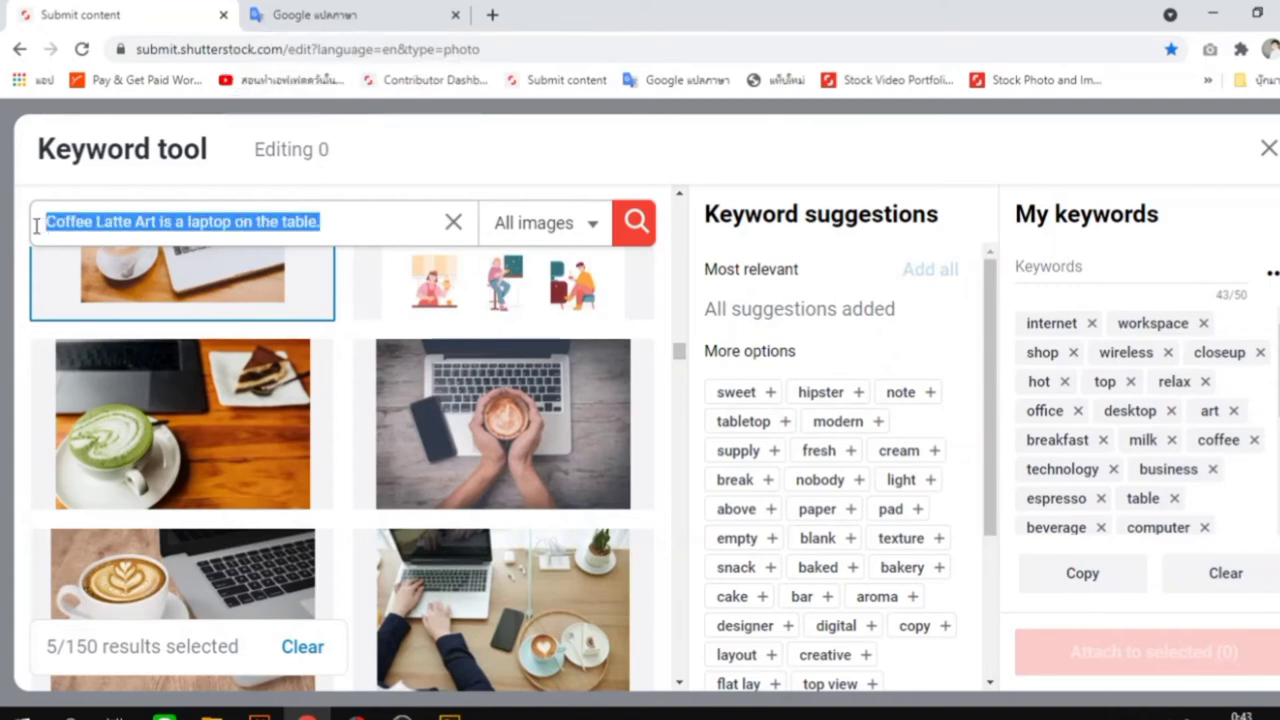
{"action": "right_click", "coordinate": [84, 222]}
{"action": "left_click", "coordinate": [163, 292]}
- Switch back to Adobe Bridge and paste the copied phrase as the Description of IMG_2594.JPG
{"action": "left_click", "coordinate": [450, 716]}
{"action": "left_click", "coordinate": [535, 207]}
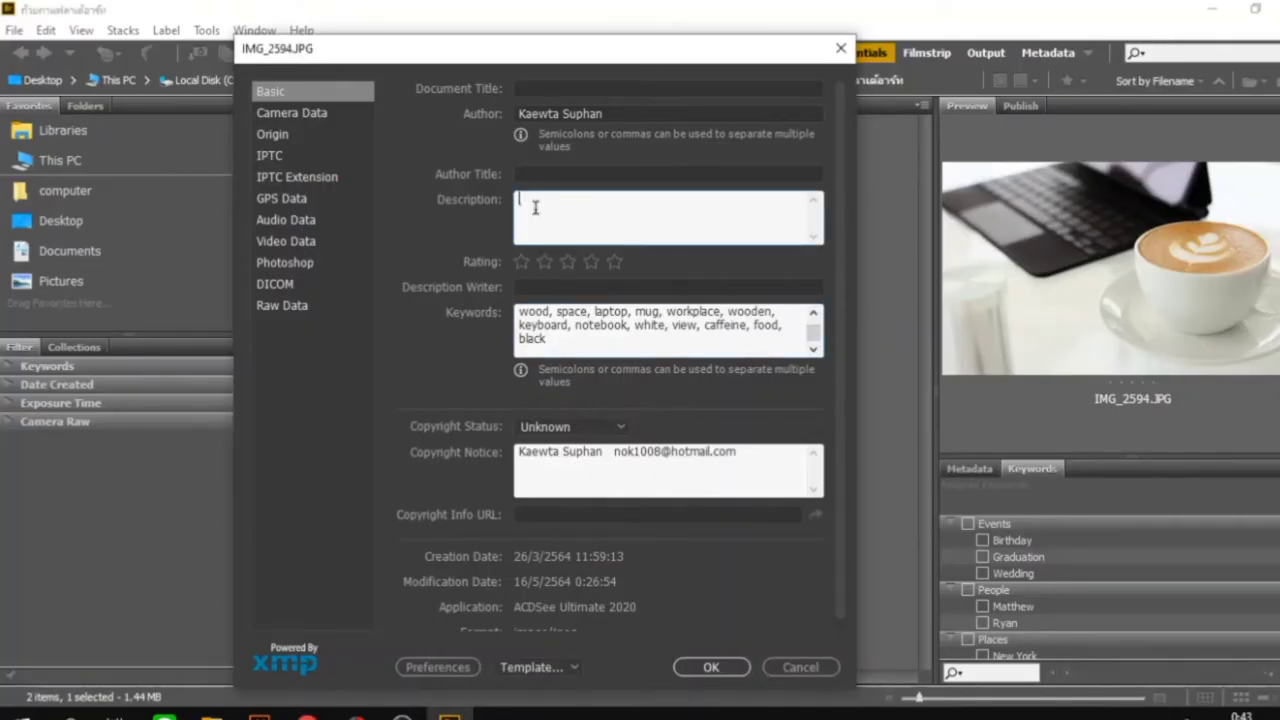
{"action": "right_click", "coordinate": [535, 207]}
{"action": "left_click", "coordinate": [582, 294]}
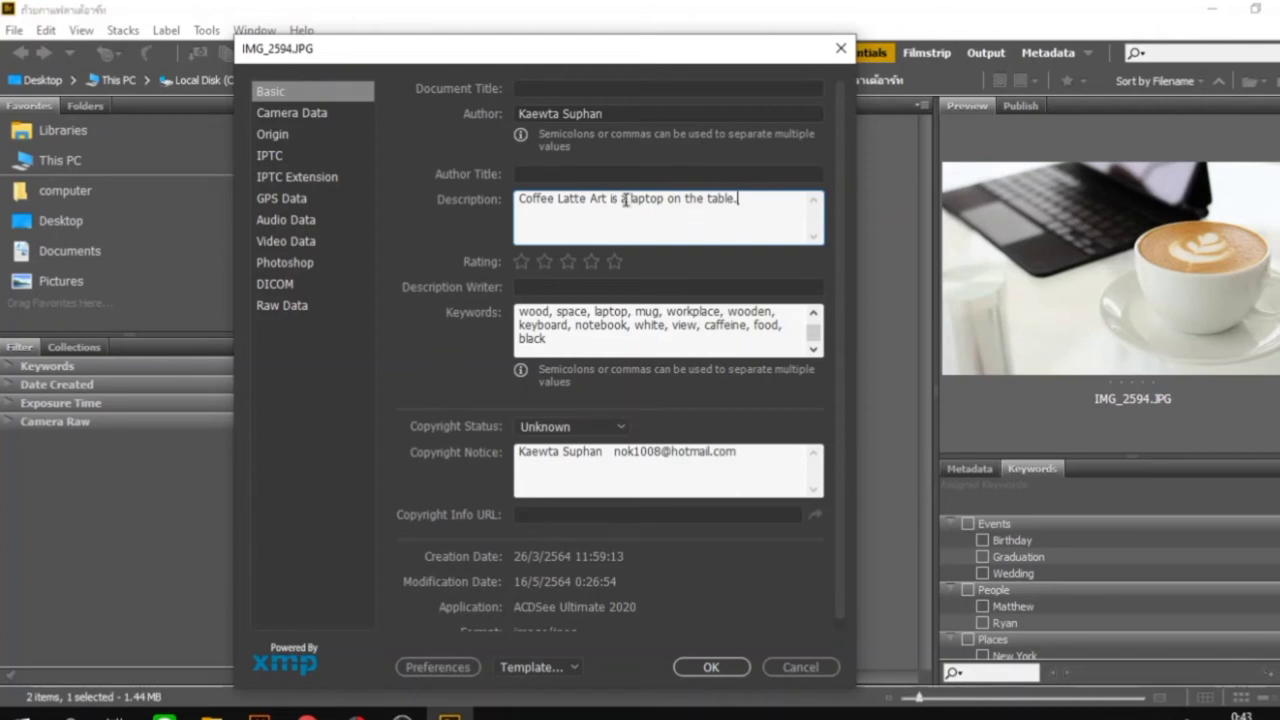
- Replace "is a" in the Description with a comma so it reads "Coffee Latte Art ,laptop on the table."
{"action": "key", "text": "BackSpace"}
{"action": "key", "text": "BackSpace"}
{"action": "key", "text": "BackSpace"}
{"action": "key", "text": "BackSpace"}
{"action": "key", "text": "BackSpace"}
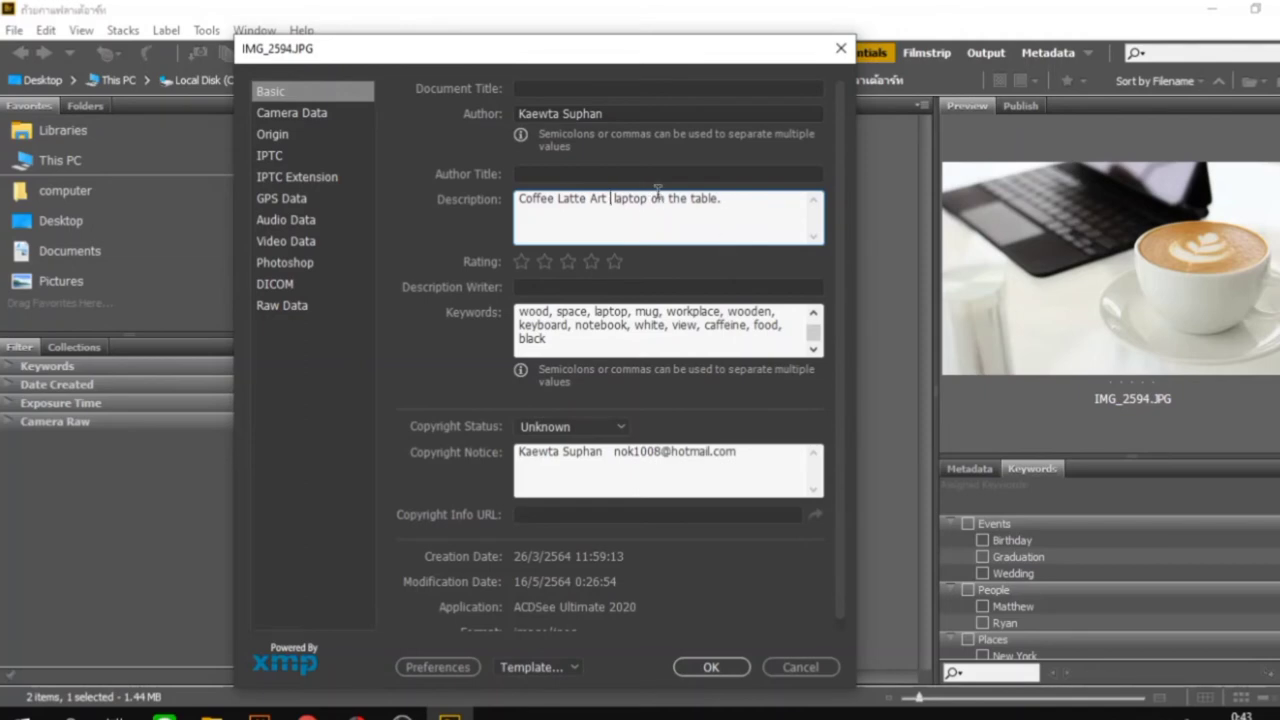
{"action": "key", "text": "Tab"}
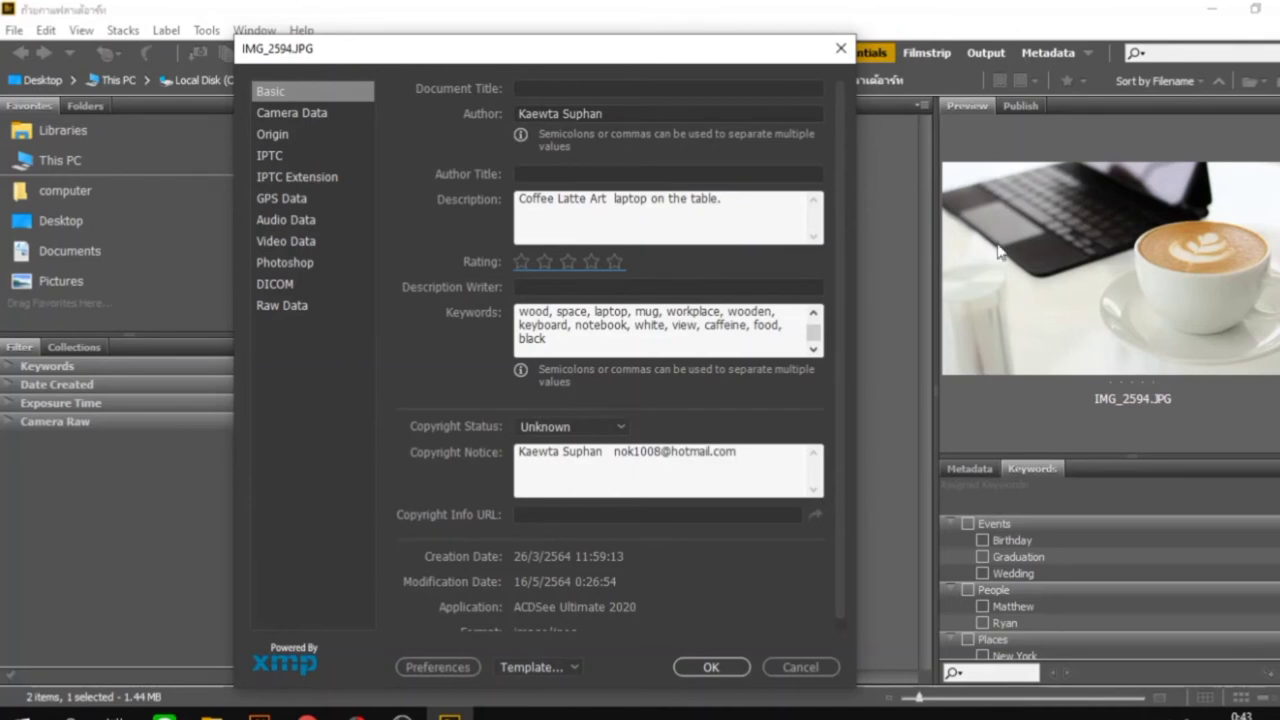
{"action": "left_click", "coordinate": [614, 198]}
{"action": "key", "text": "BackSpace"}
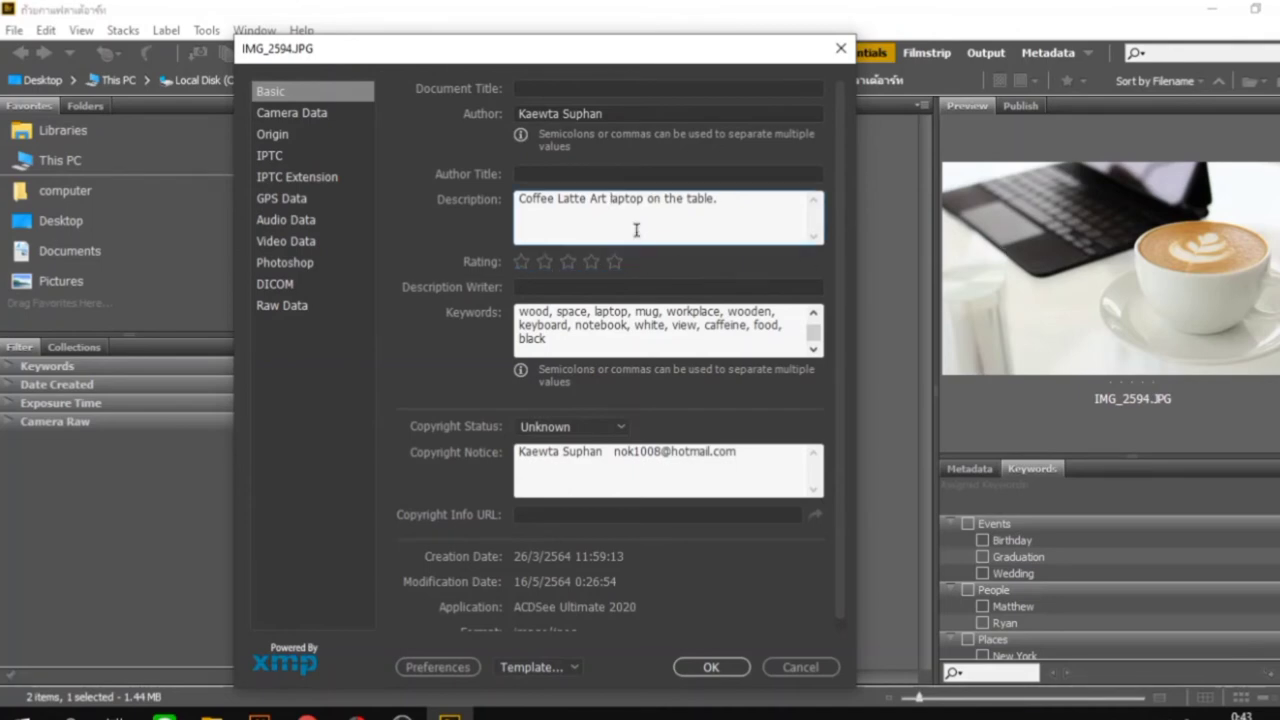
{"action": "type", "text": ","}
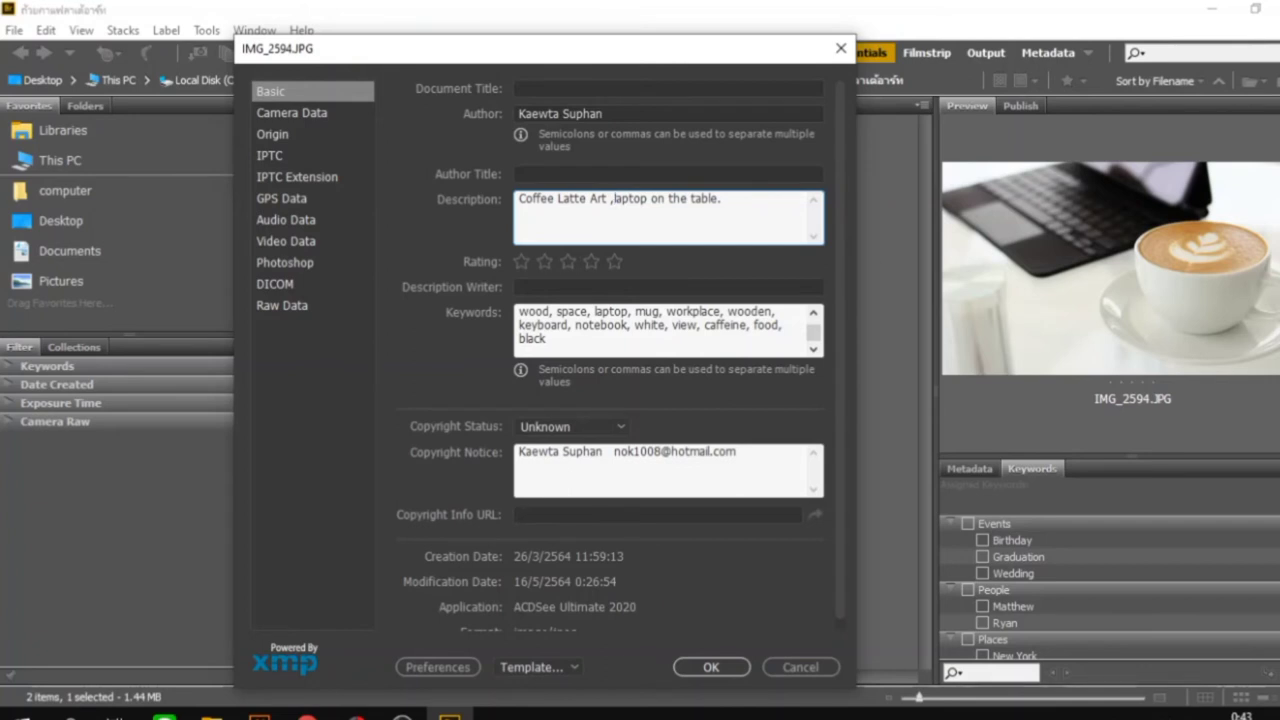
- Copy the complete Description text into the Document Title
{"action": "left_click_drag", "start_coordinate": [763, 204], "coordinate": [495, 205]}
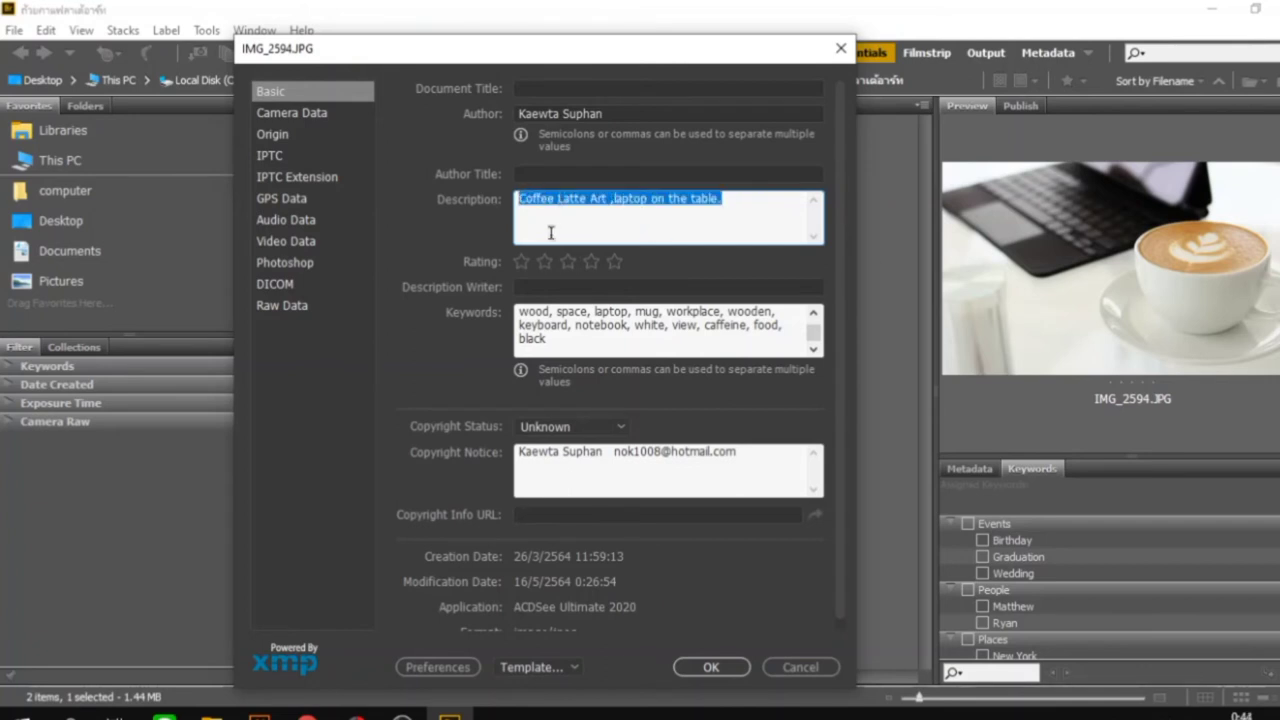
{"action": "right_click", "coordinate": [588, 203]}
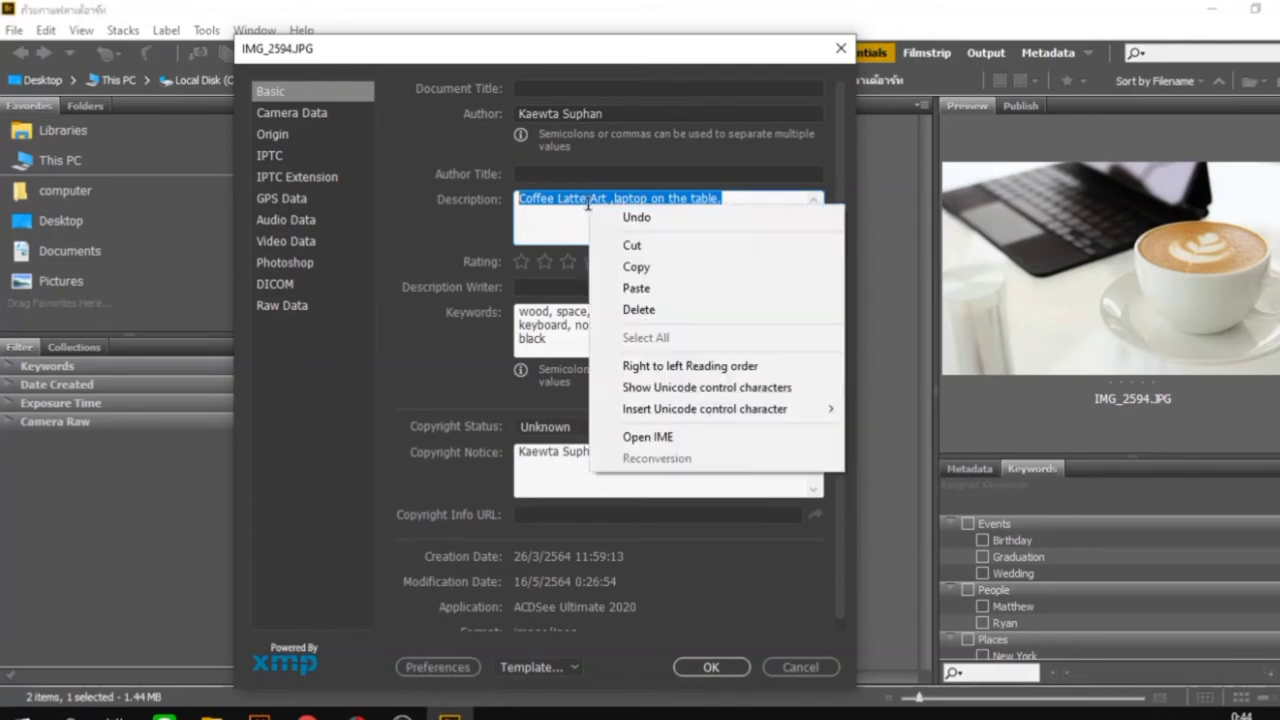
{"action": "left_click", "coordinate": [640, 266]}
{"action": "right_click", "coordinate": [547, 88]}
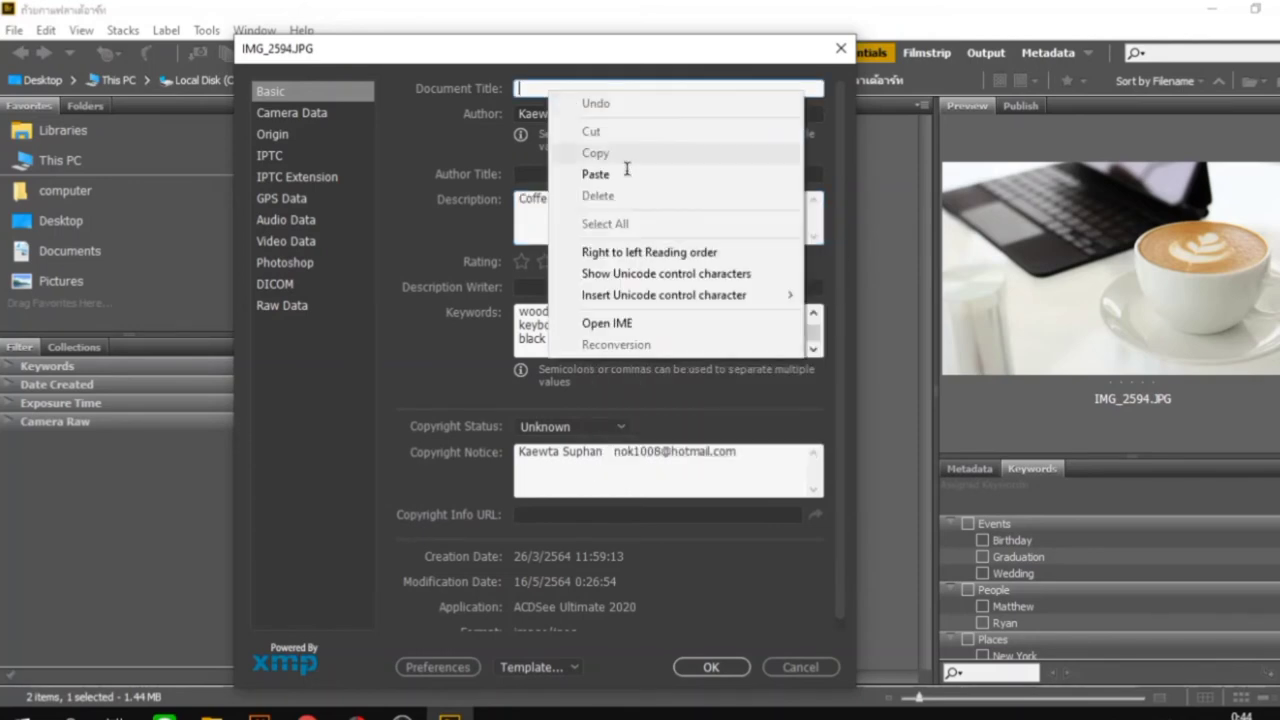
{"action": "left_click", "coordinate": [617, 177]}
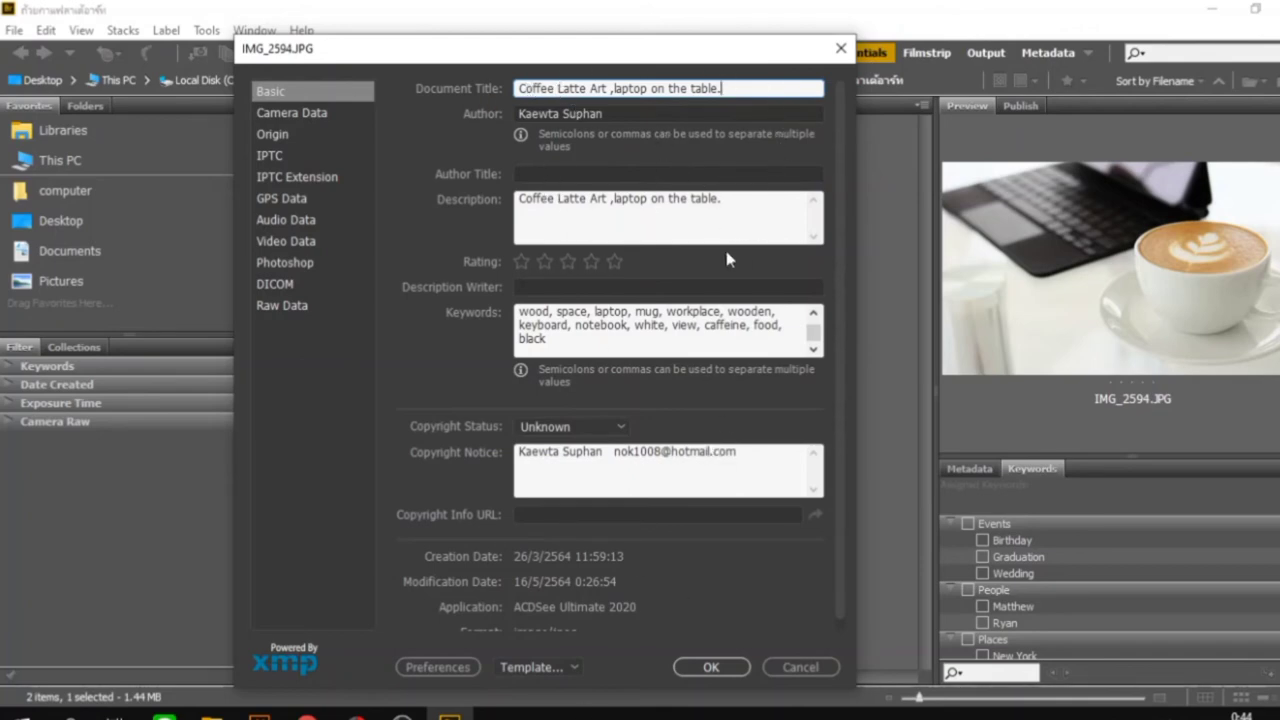
- Review the Document Title, Description and Keywords entered for IMG_2594.JPG
{"action": "left_click_drag", "start_coordinate": [516, 88], "coordinate": [731, 88]}
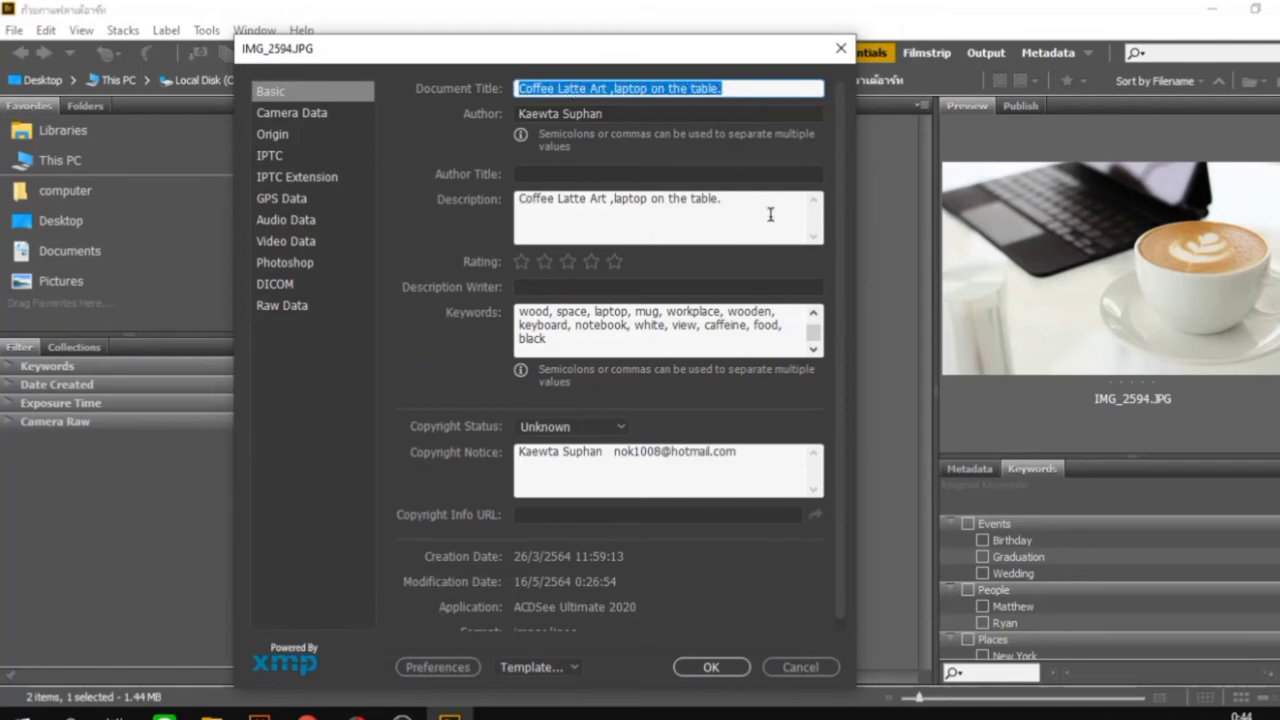
{"action": "left_click_drag", "start_coordinate": [769, 211], "coordinate": [523, 200]}
{"action": "left_click", "coordinate": [555, 340]}
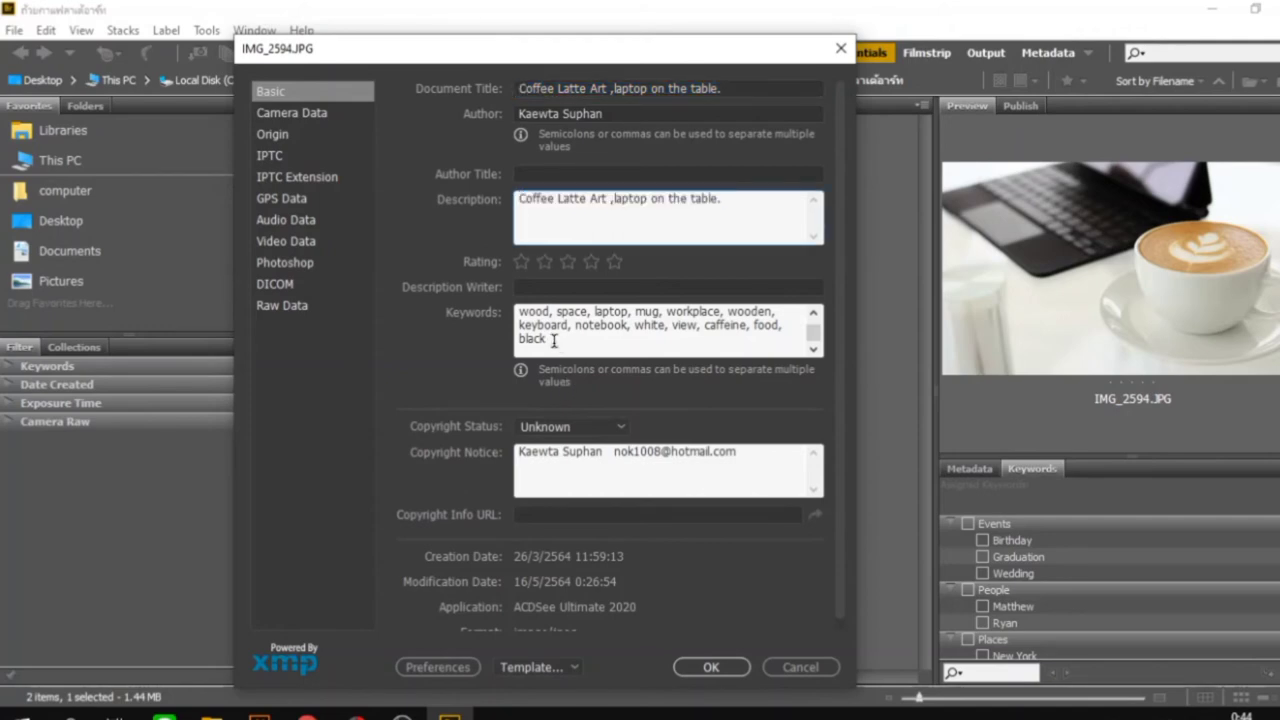
{"action": "key", "text": "ctrl+a"}
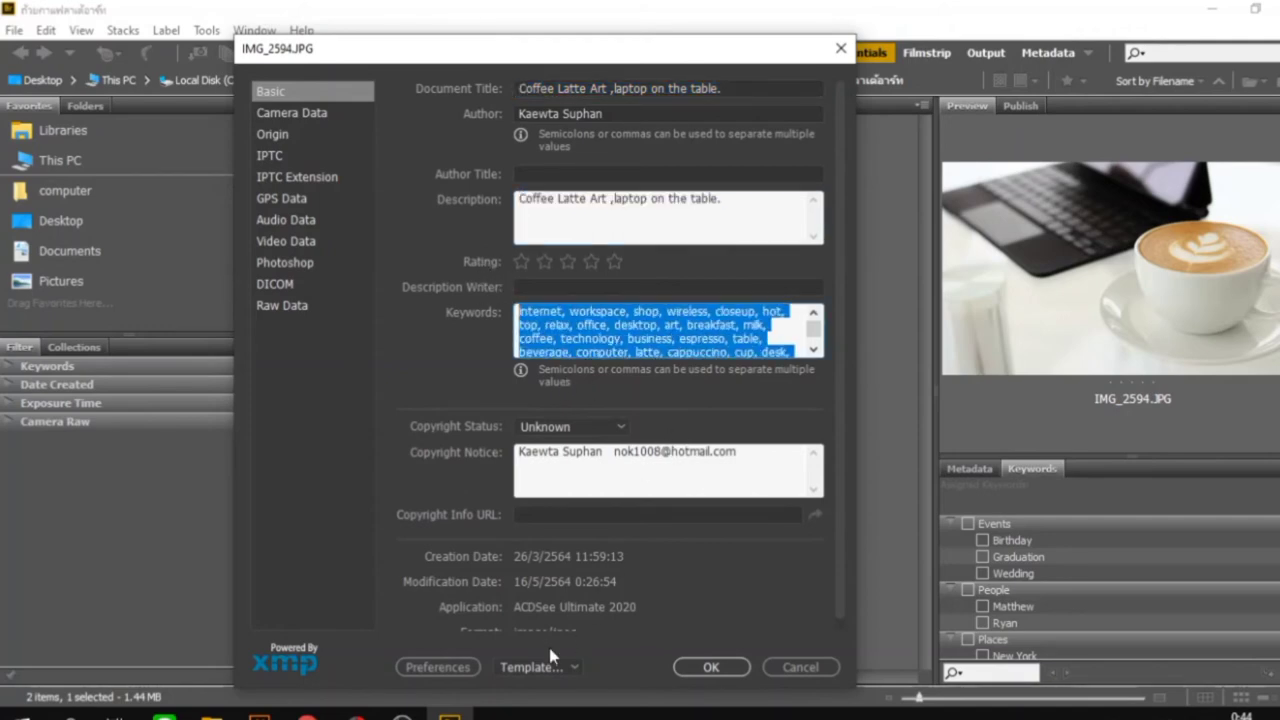
{"action": "key", "text": "shift+Tab"}
{"action": "key", "text": "shift+Tab"}
{"action": "key", "text": "shift+Tab"}
{"action": "key", "text": "shift+Tab"}
{"action": "key", "text": "shift+Tab"}
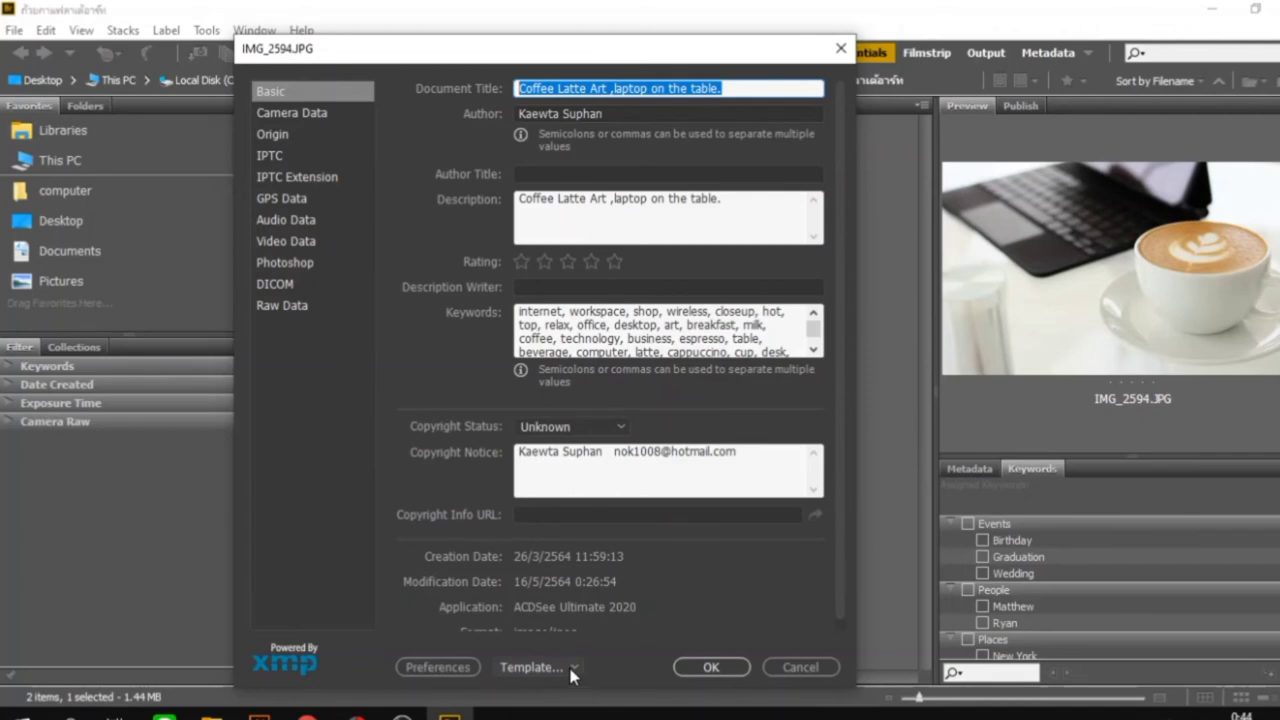
- Export the metadata as an XMP template named "ลาเต้อาท์" in the Metadata Templates folder
{"action": "left_click", "coordinate": [570, 671]}
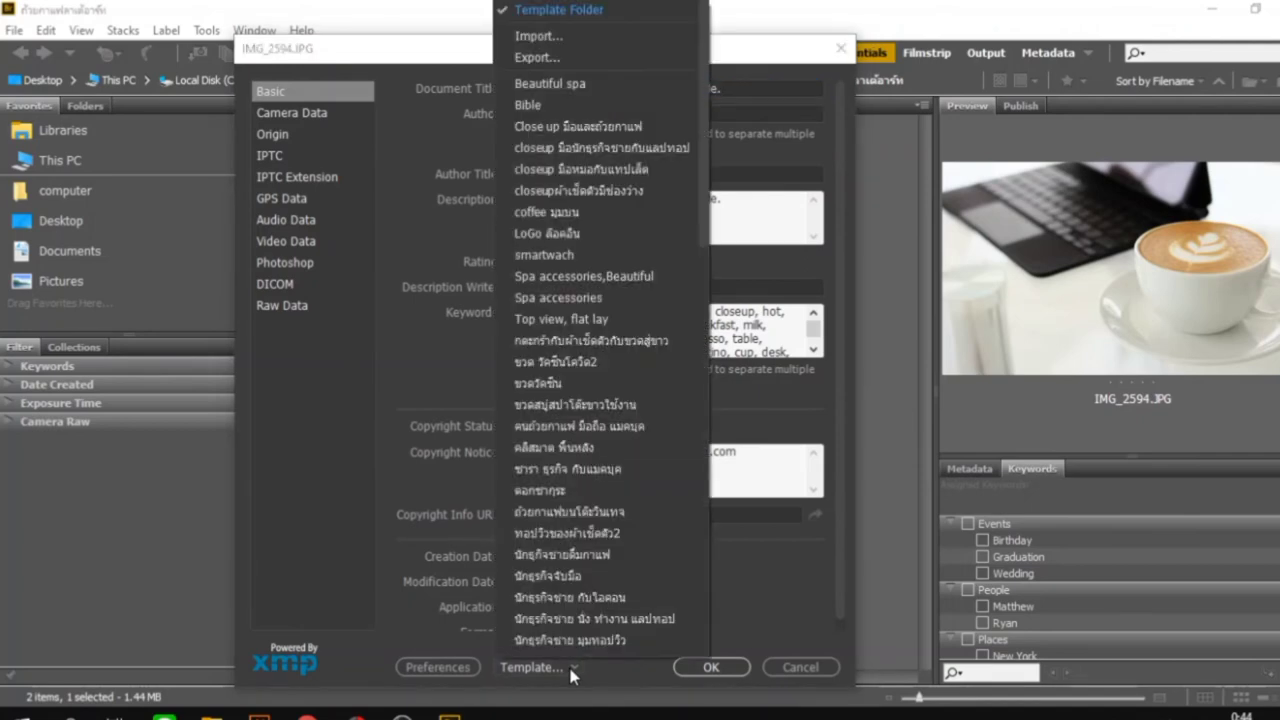
{"action": "left_click", "coordinate": [539, 60]}
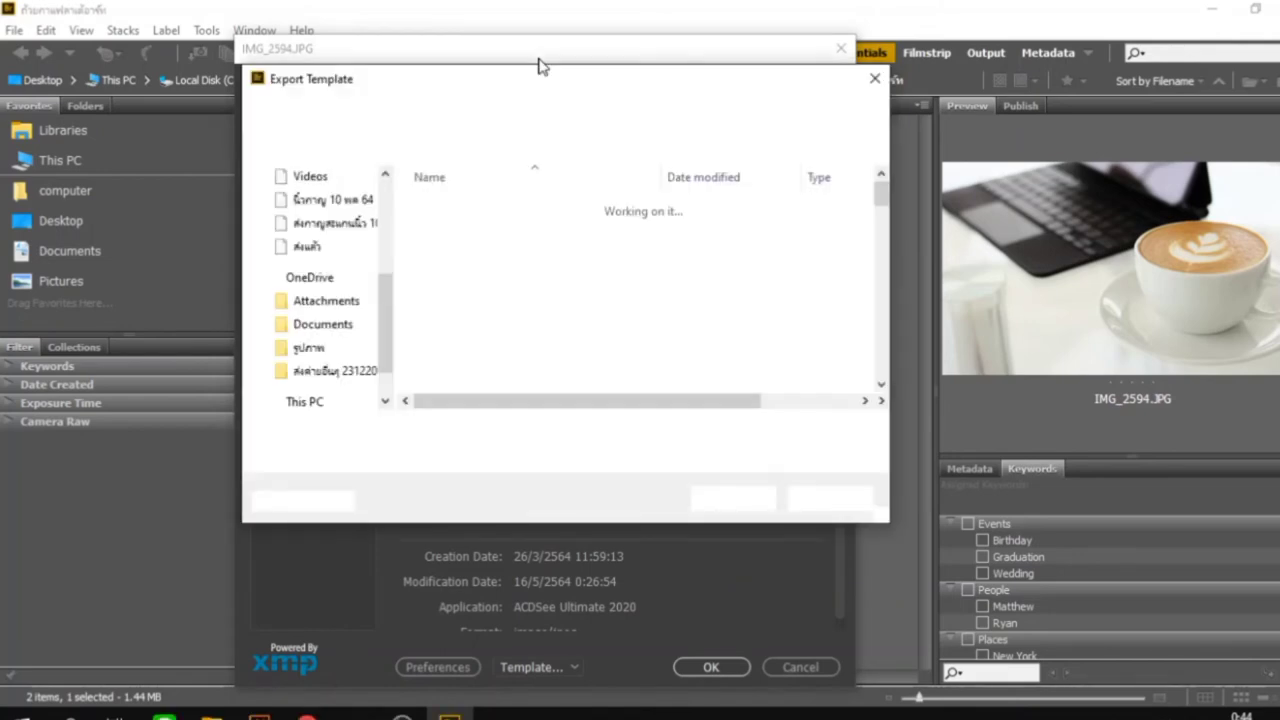
{"action": "left_click_drag", "start_coordinate": [430, 431], "coordinate": [270, 440]}
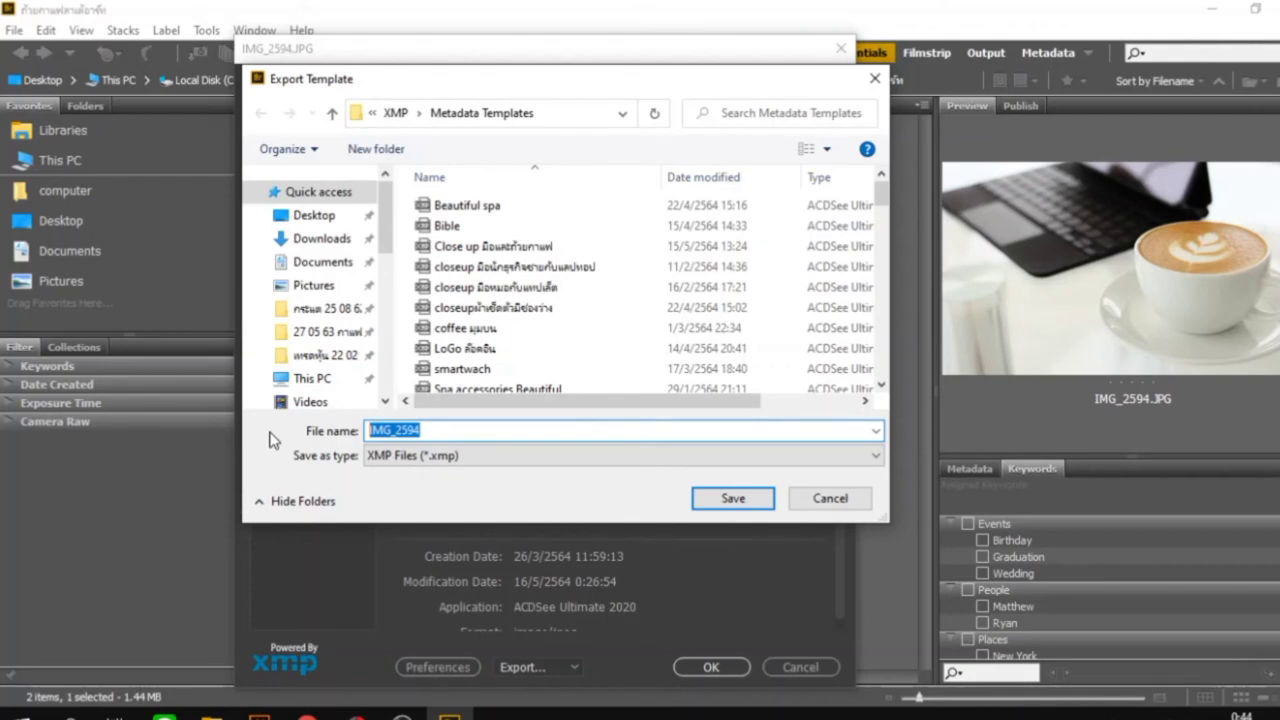
{"action": "key", "text": "BackSpace"}
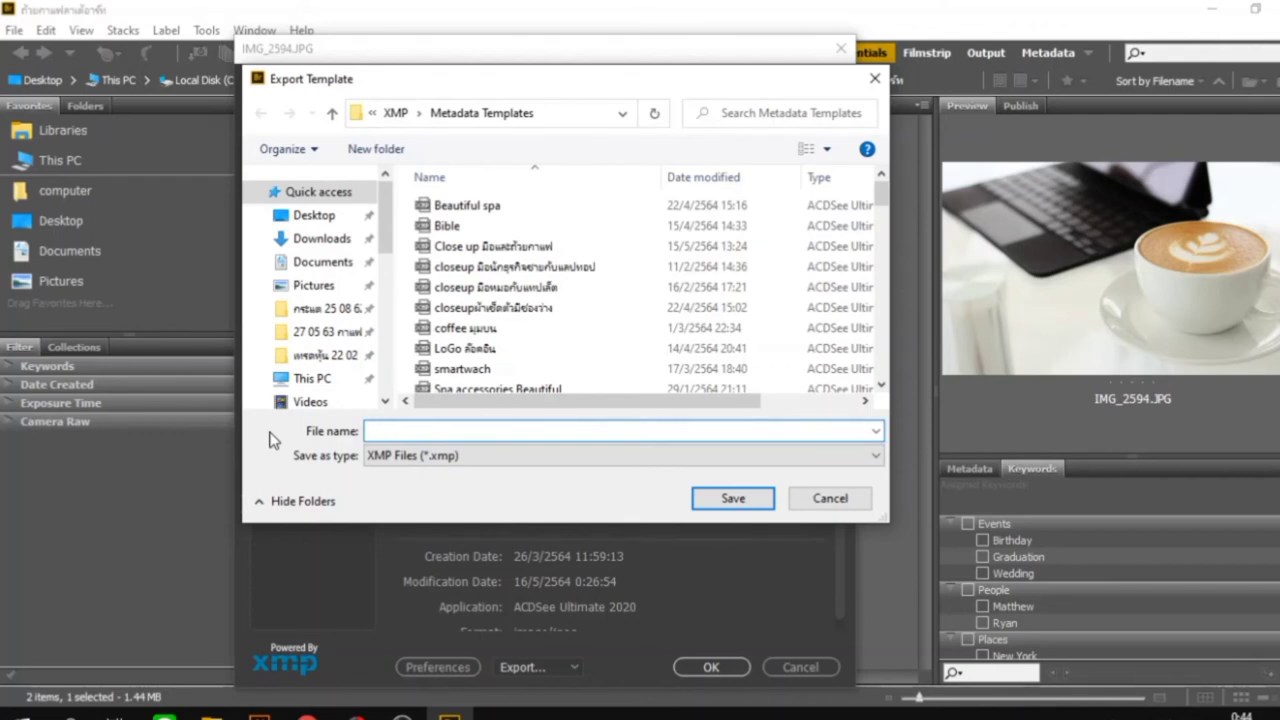
{"action": "type", "text": "5h"}
{"action": "key", "text": "BackSpace"}
{"action": "key", "text": "BackSpace"}
{"action": "type", "text": "ไฟg8hvkm"}
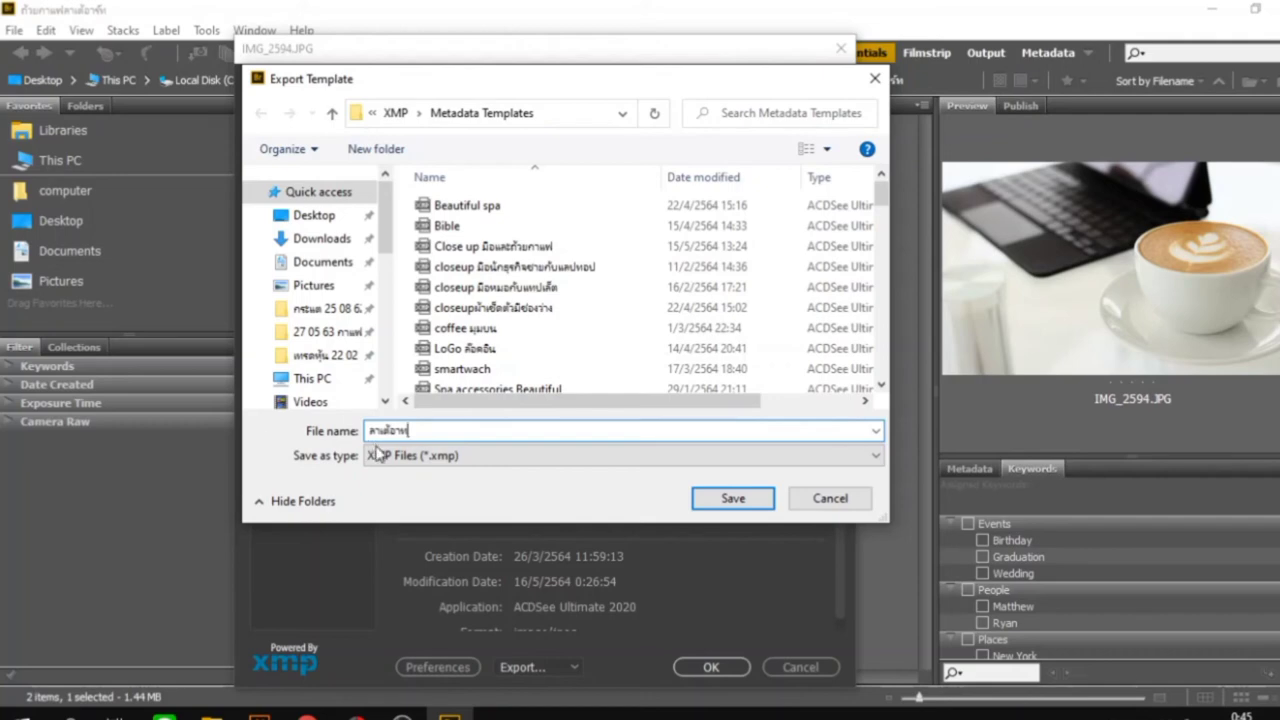
{"action": "left_click", "coordinate": [733, 500]}
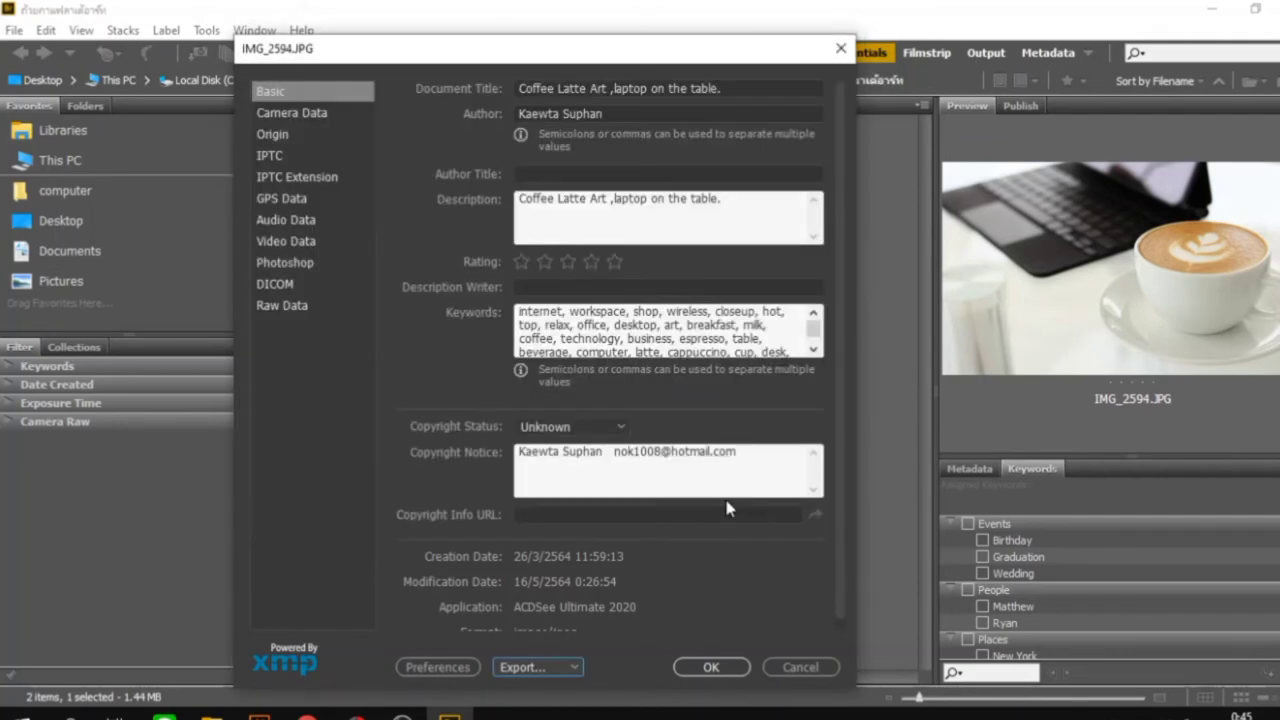
- Save the file info of IMG_2594.JPG and switch back to Shutterstock's keyword tool in Chrome
{"action": "left_click", "coordinate": [714, 667]}
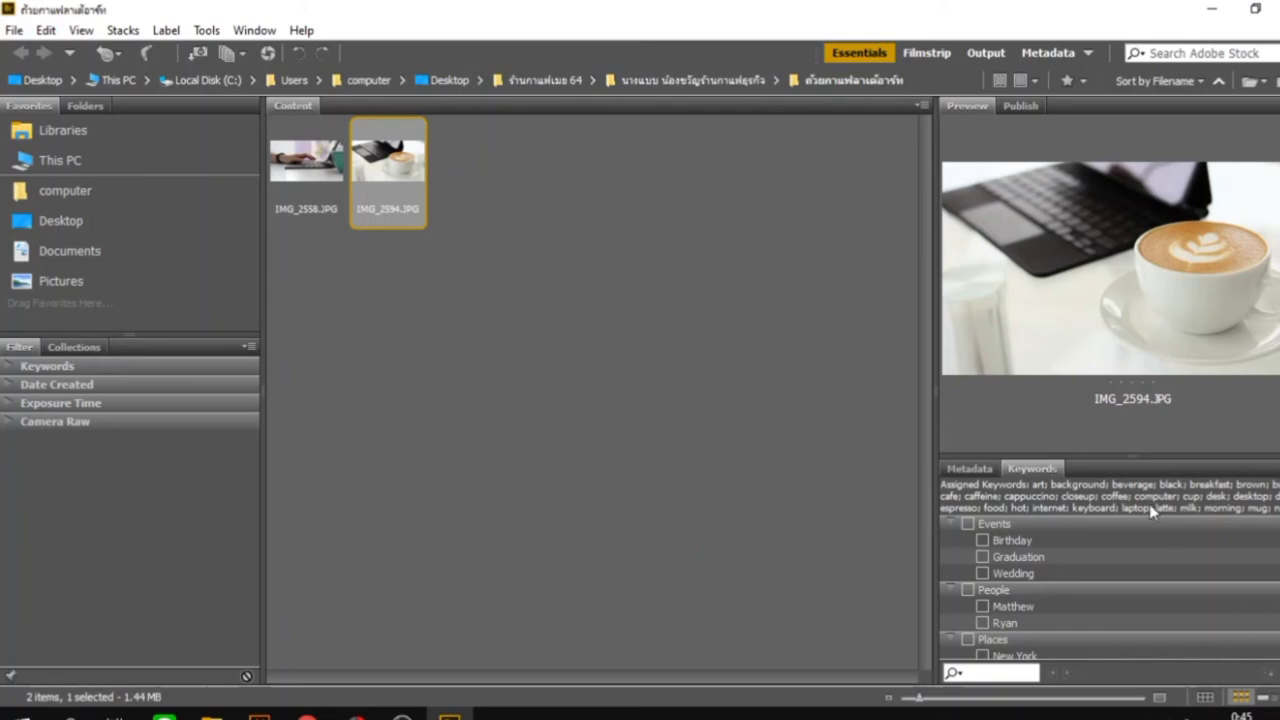
{"action": "mouse_move", "coordinate": [307, 716]}
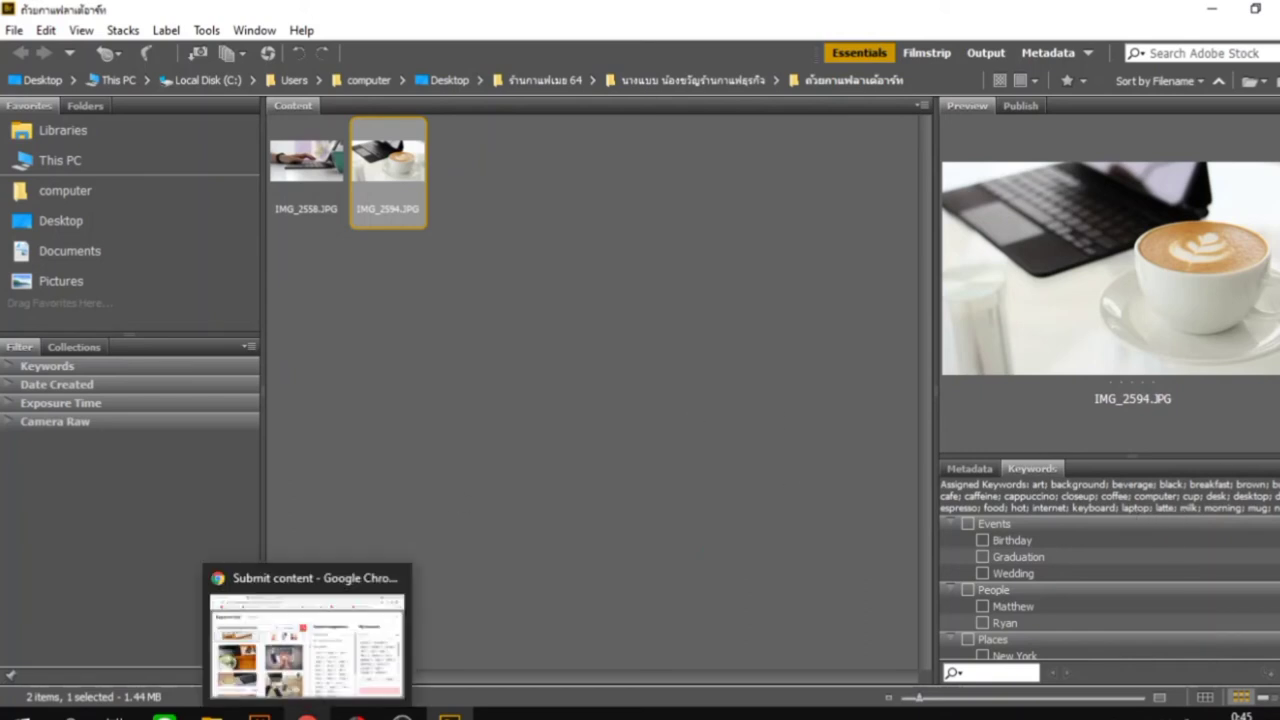
{"action": "left_click", "coordinate": [307, 640]}
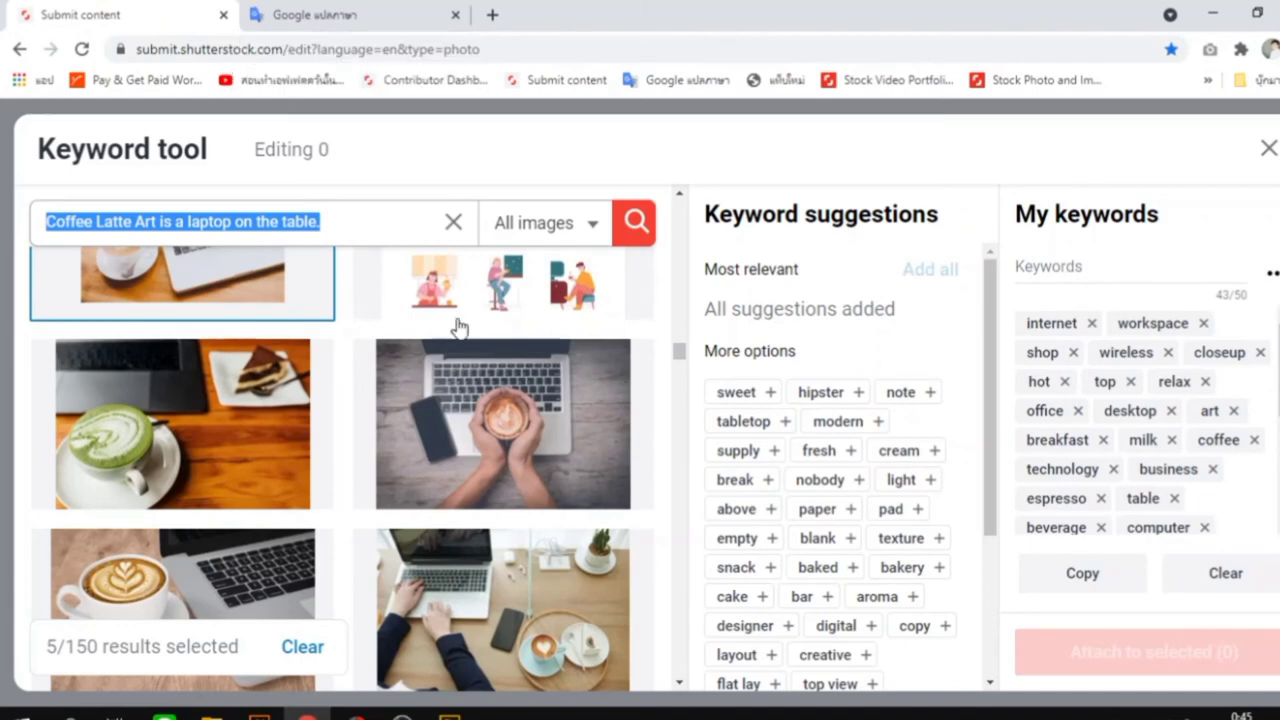
- Open Shutterstock's upload page and add IMG_2594.JPG to it from the latte art photo folder in File Explorer
{"action": "left_click", "coordinate": [564, 82]}
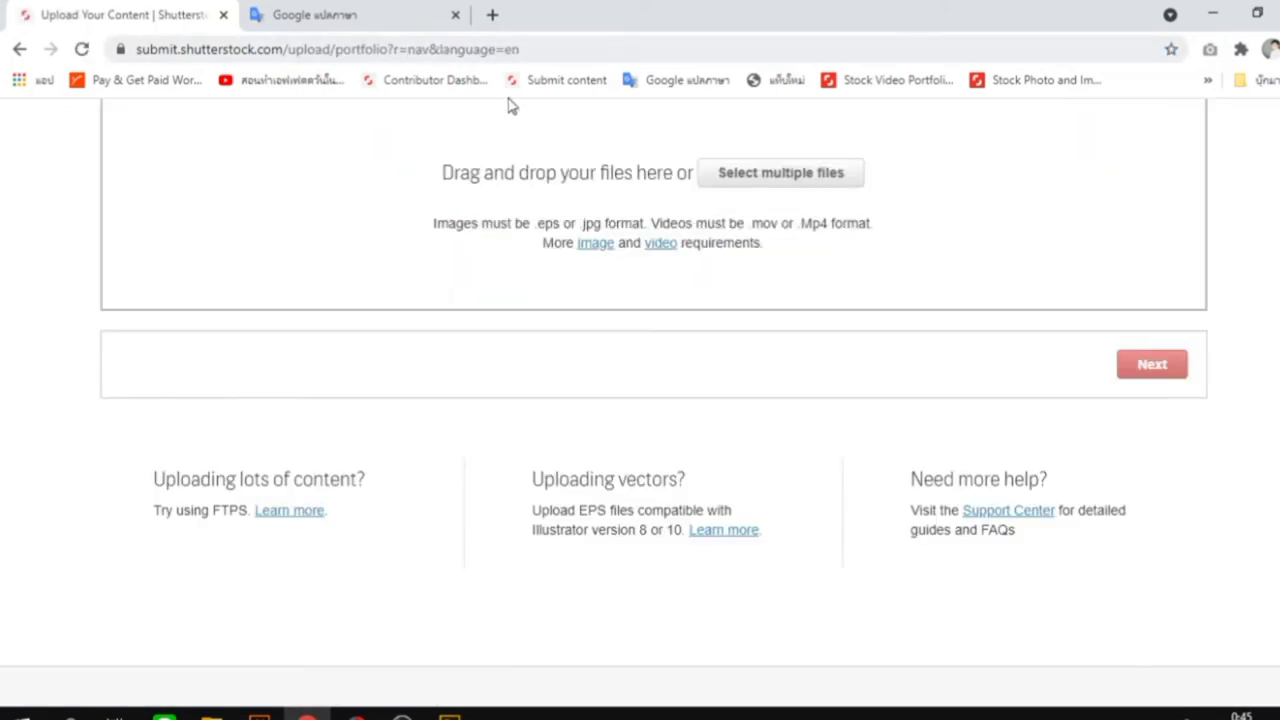
{"action": "left_click", "coordinate": [211, 713]}
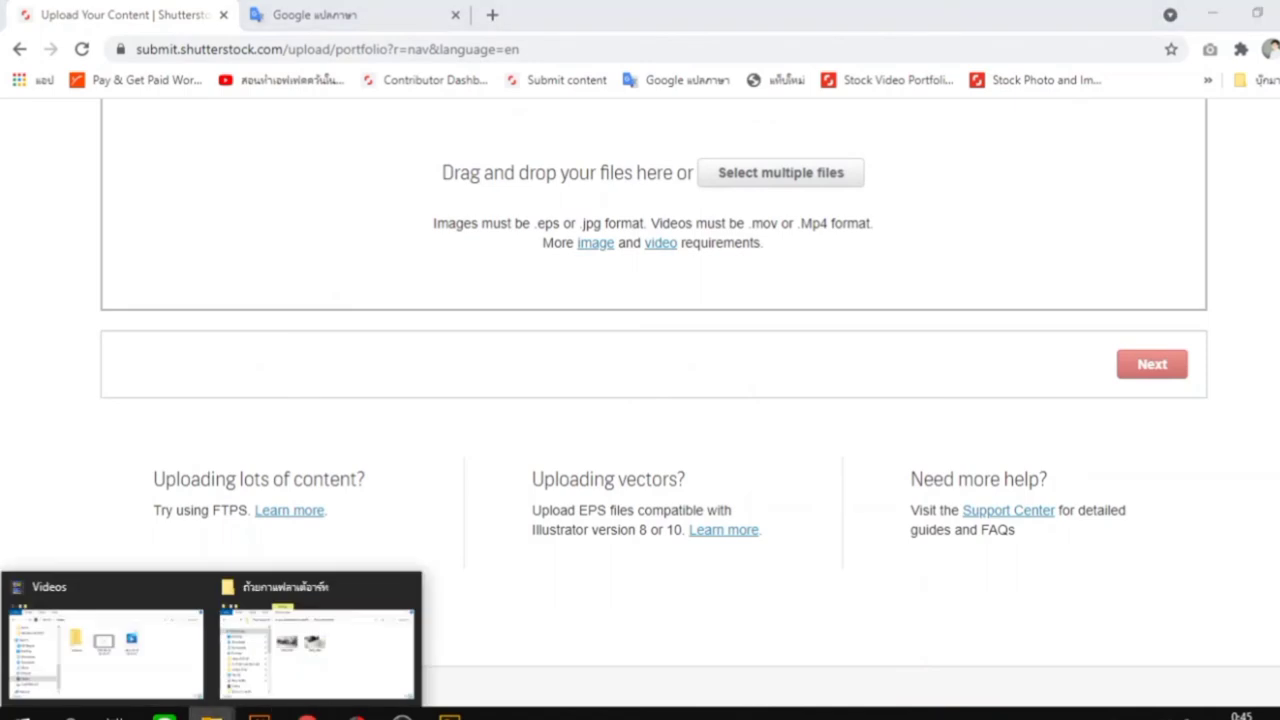
{"action": "left_click", "coordinate": [343, 677]}
{"action": "left_click_drag", "start_coordinate": [663, 91], "coordinate": [375, 135]}
{"action": "left_click_drag", "start_coordinate": [249, 237], "coordinate": [1105, 252]}
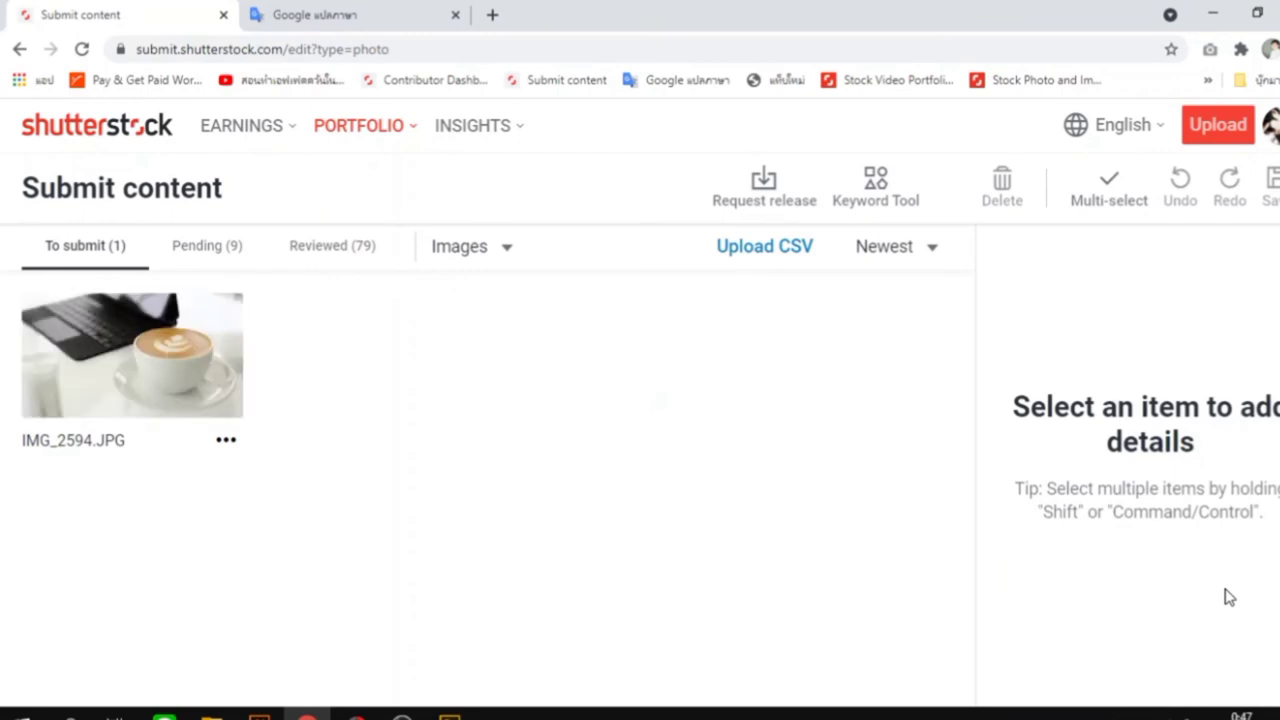
- Select the uploaded IMG_2594.JPG and set its Category 1 to Food and drink
{"action": "mouse_move", "coordinate": [151, 413]}
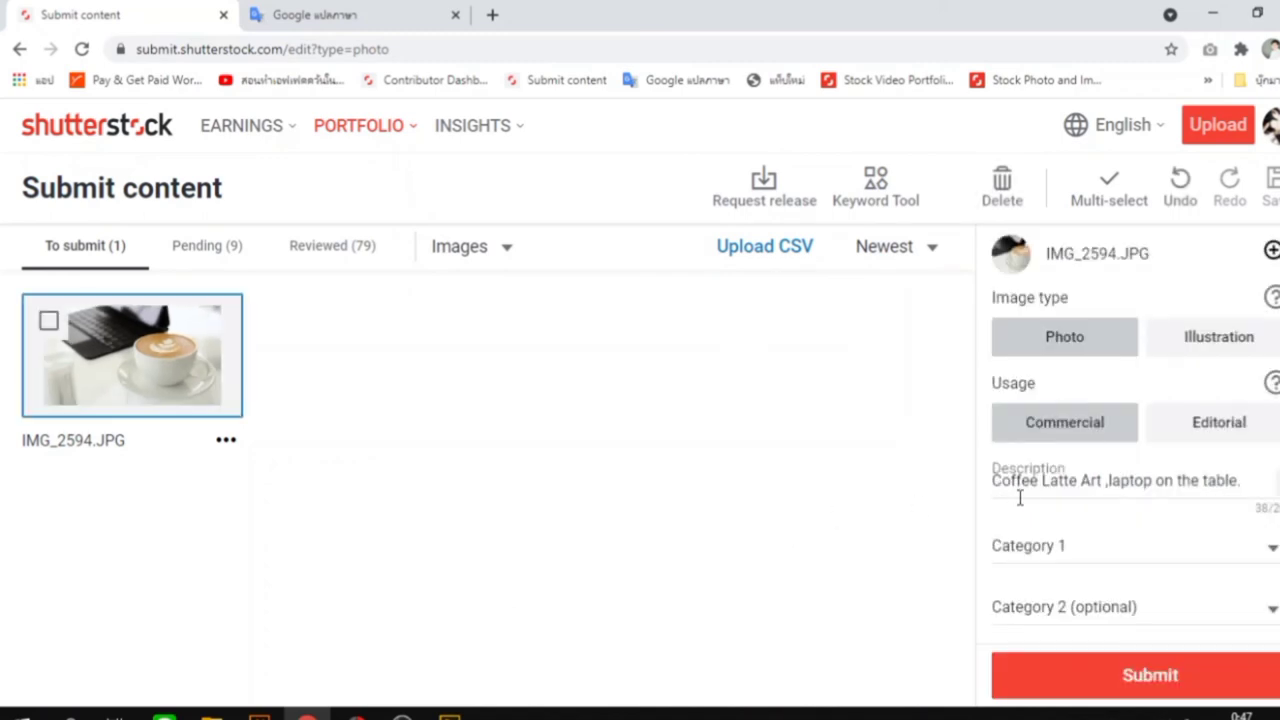
{"action": "left_click", "coordinate": [1198, 552]}
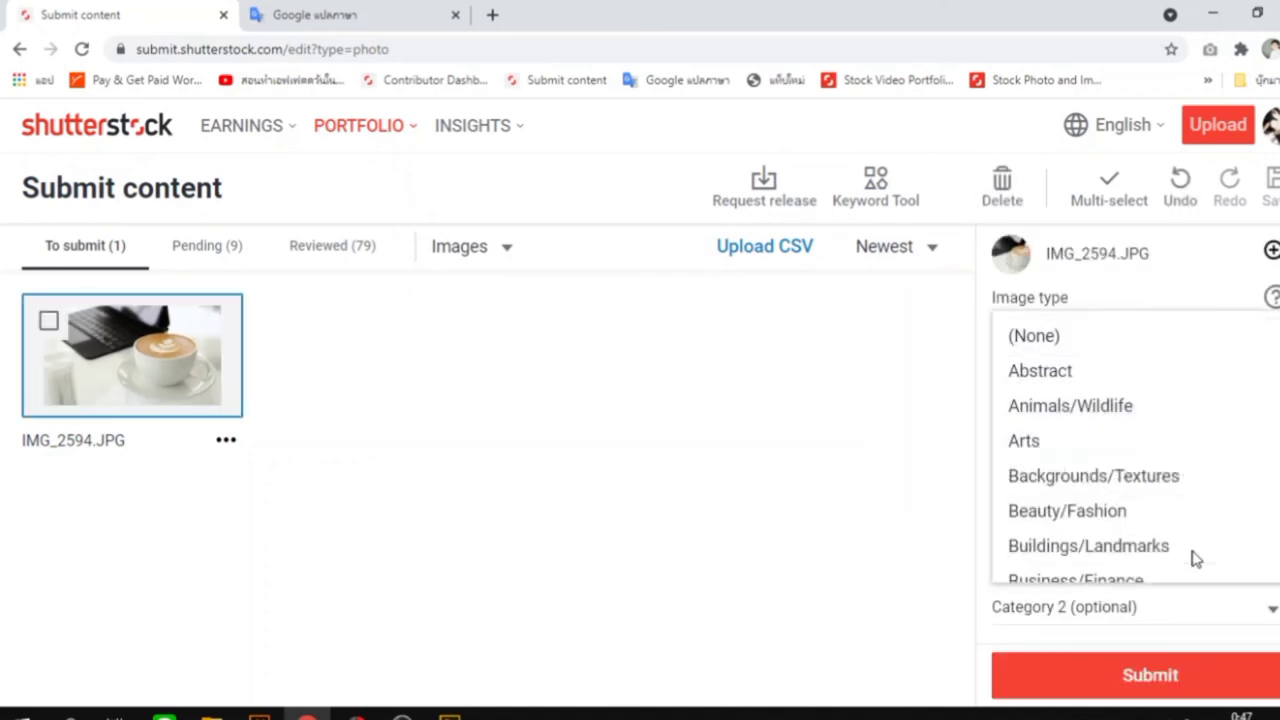
{"action": "left_click", "coordinate": [850, 448]}
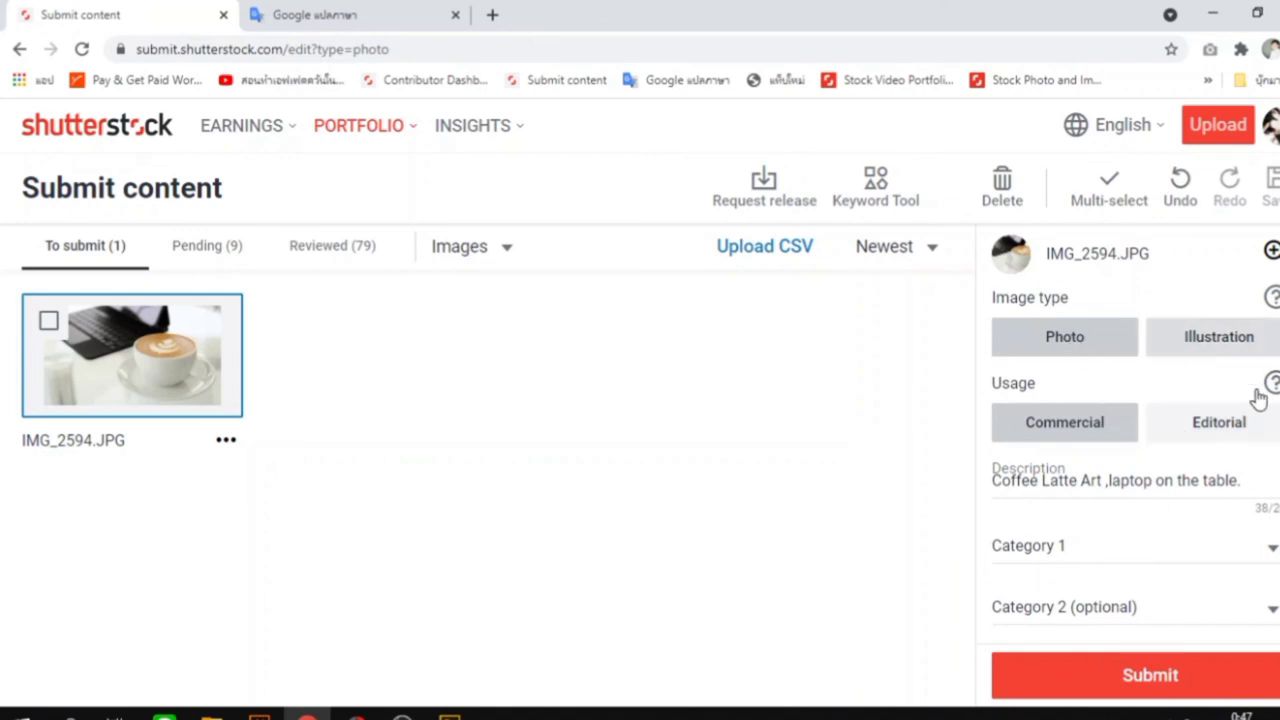
{"action": "left_click", "coordinate": [1186, 563]}
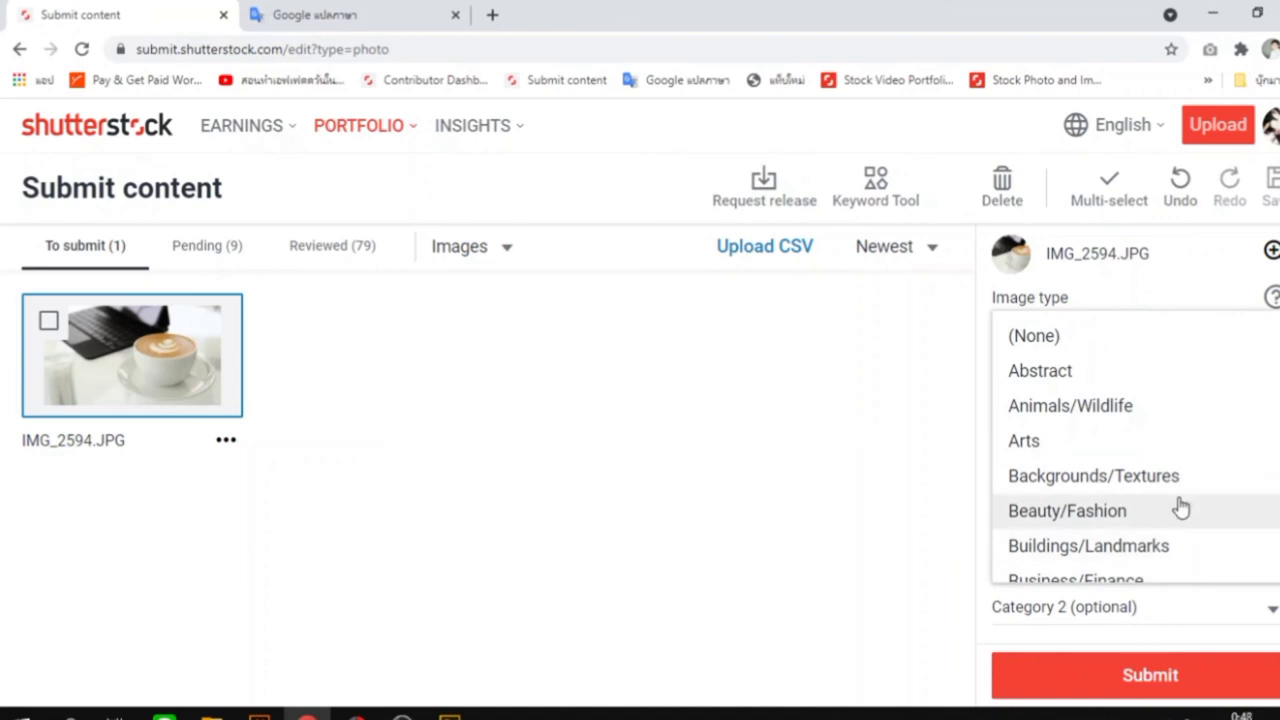
{"action": "scroll", "coordinate": [1094, 447], "scroll_direction": "down", "scroll_amount": 3}
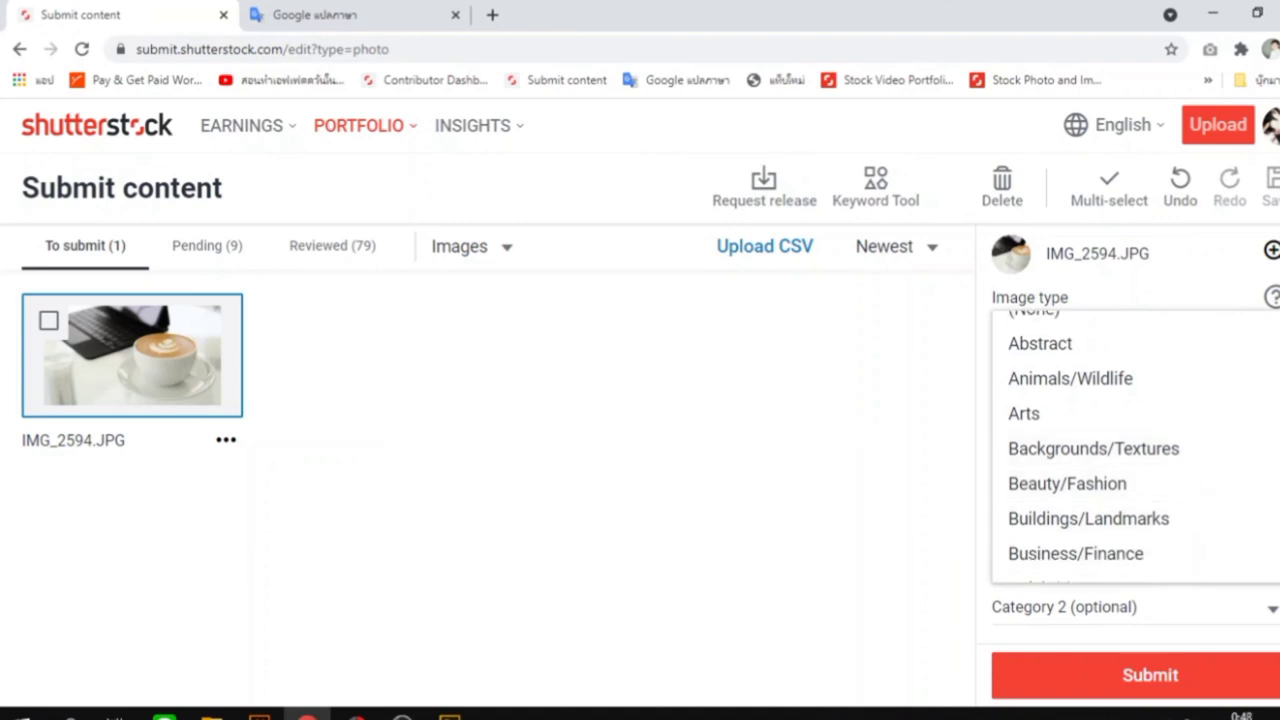
{"action": "scroll", "coordinate": [1094, 447], "scroll_direction": "down", "scroll_amount": 3}
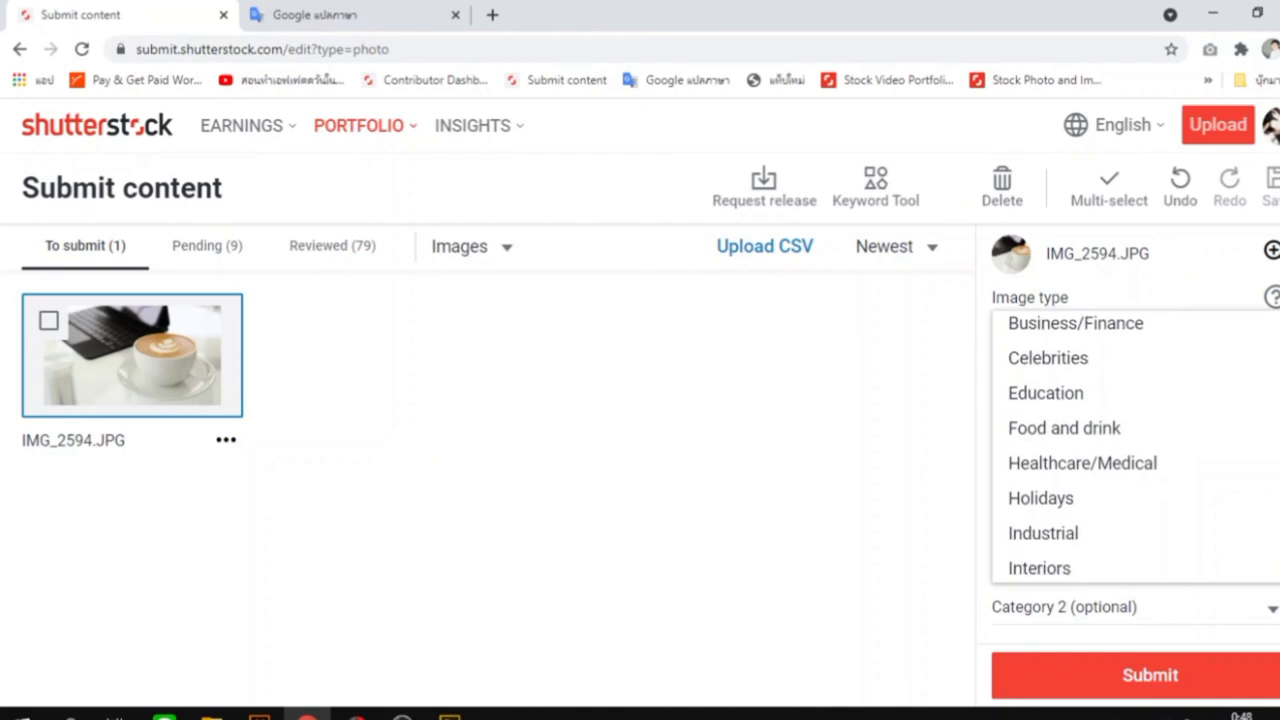
{"action": "scroll", "coordinate": [1278, 505], "scroll_direction": "down", "scroll_amount": 2}
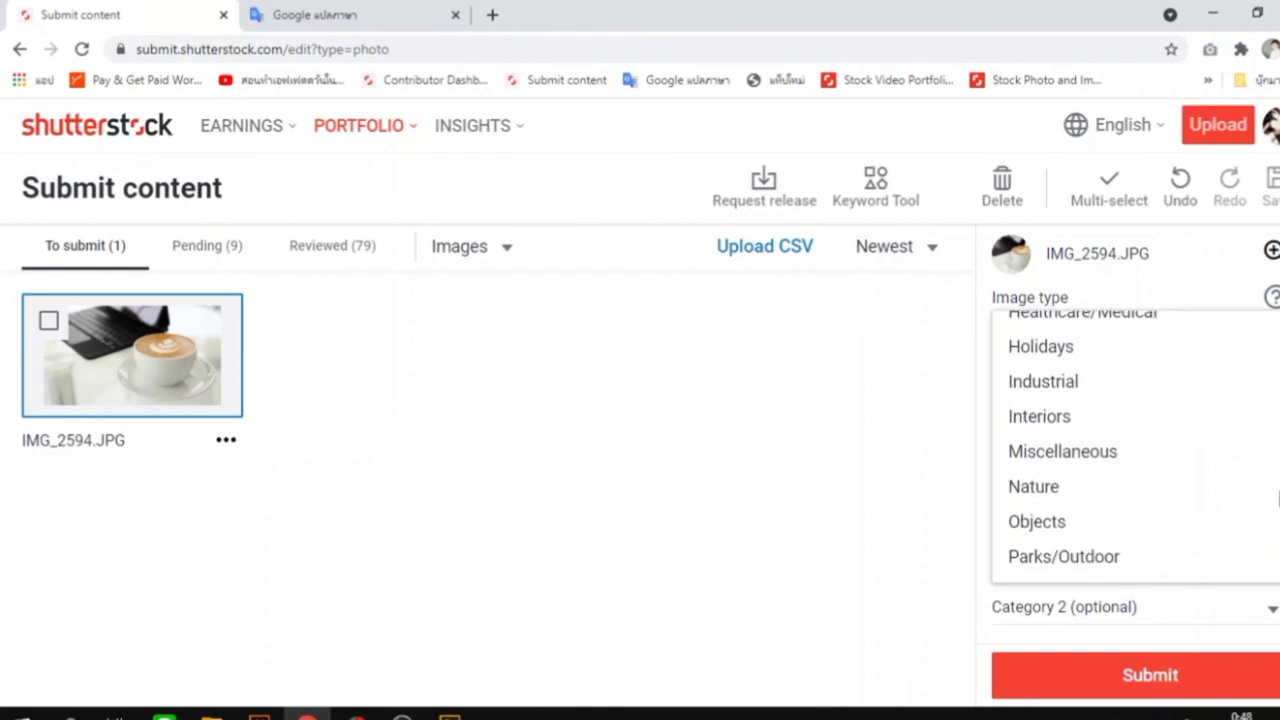
{"action": "scroll", "coordinate": [1278, 505], "scroll_direction": "up", "scroll_amount": 3}
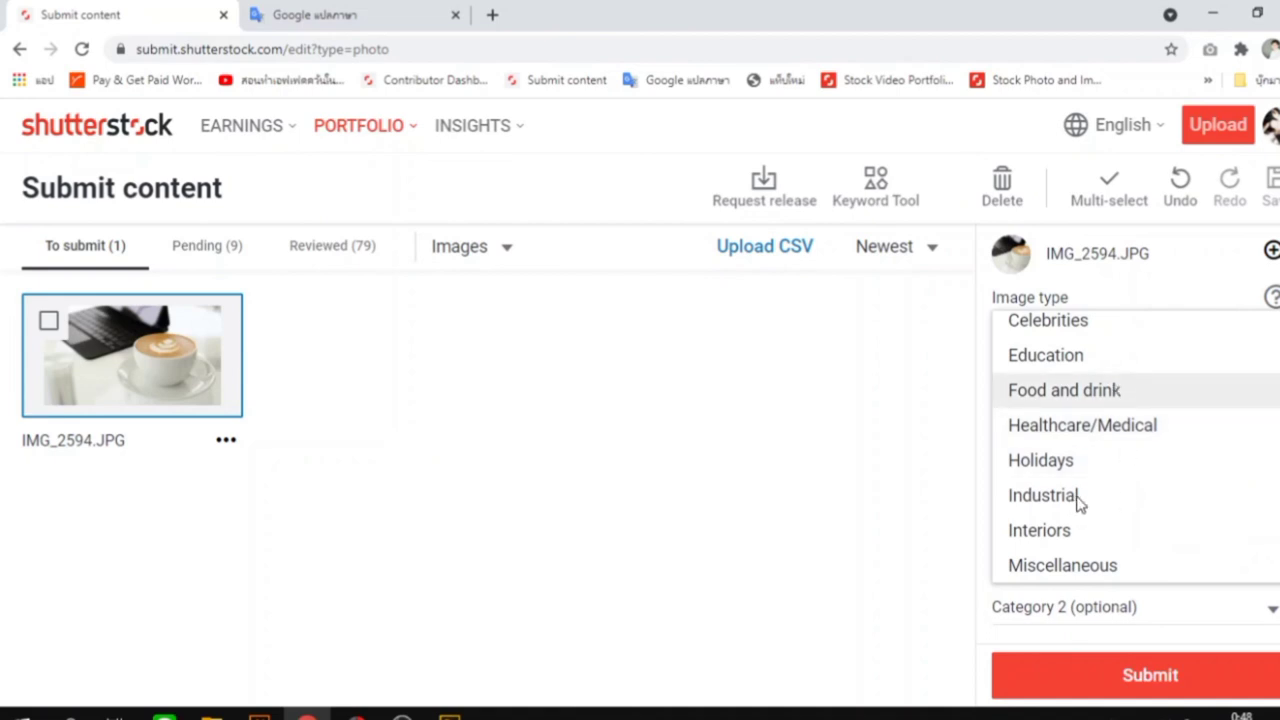
{"action": "key", "text": "Escape"}
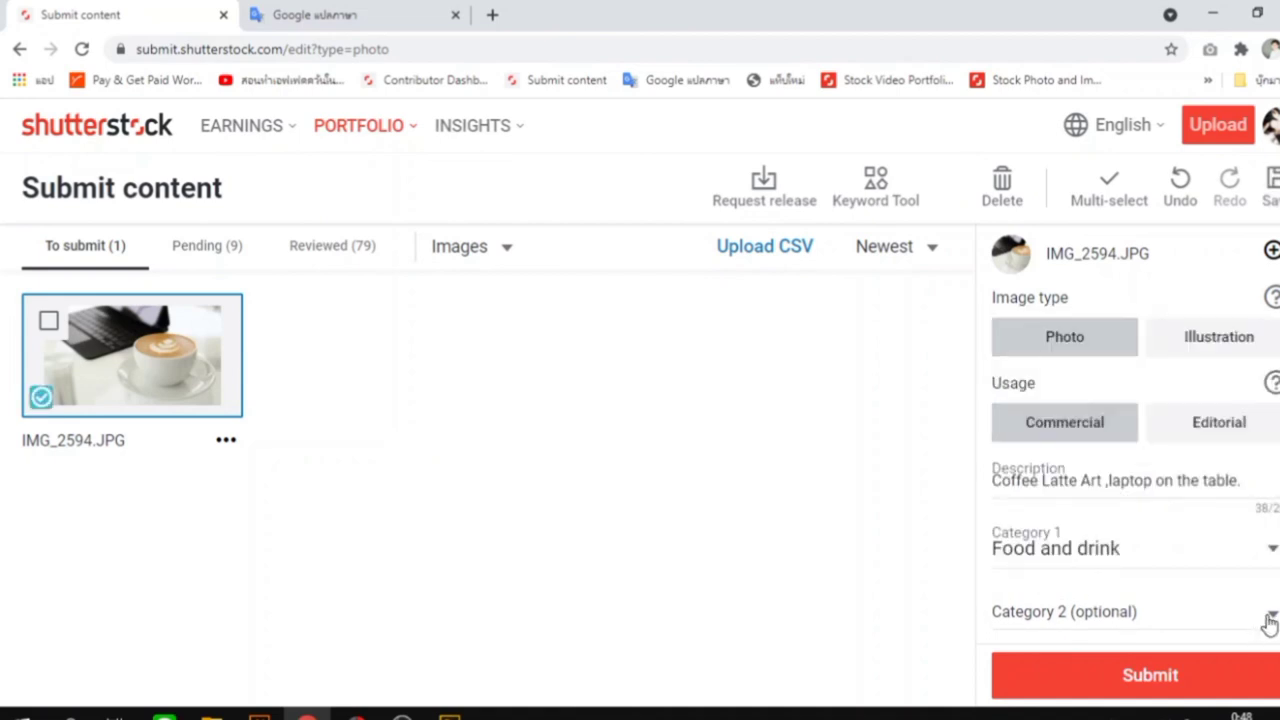
- Look through the available options for the optional Category 2 of IMG_2594.JPG
{"action": "left_click", "coordinate": [1200, 625]}
{"action": "scroll", "coordinate": [1222, 540], "scroll_direction": "down", "scroll_amount": 4}
{"action": "scroll", "coordinate": [1222, 541], "scroll_direction": "down", "scroll_amount": 2}
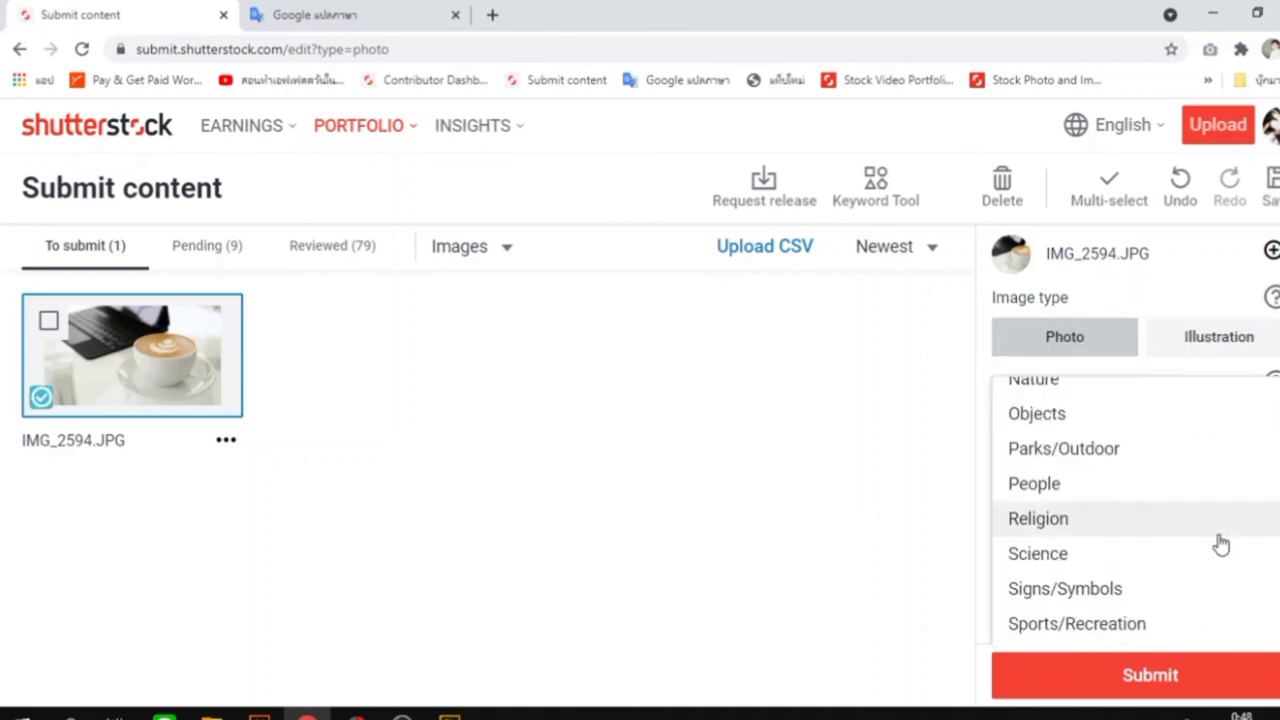
{"action": "scroll", "coordinate": [1221, 544], "scroll_direction": "down", "scroll_amount": 2}
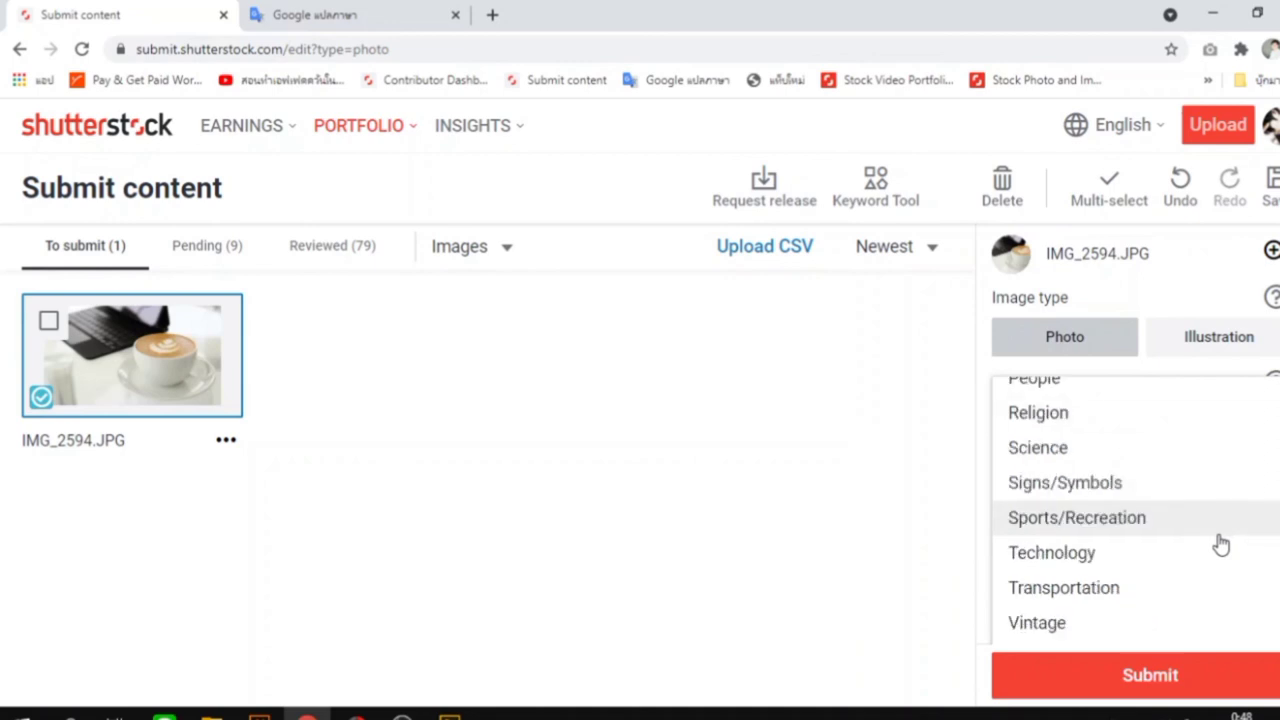
{"action": "scroll", "coordinate": [1220, 540], "scroll_direction": "down", "scroll_amount": 2}
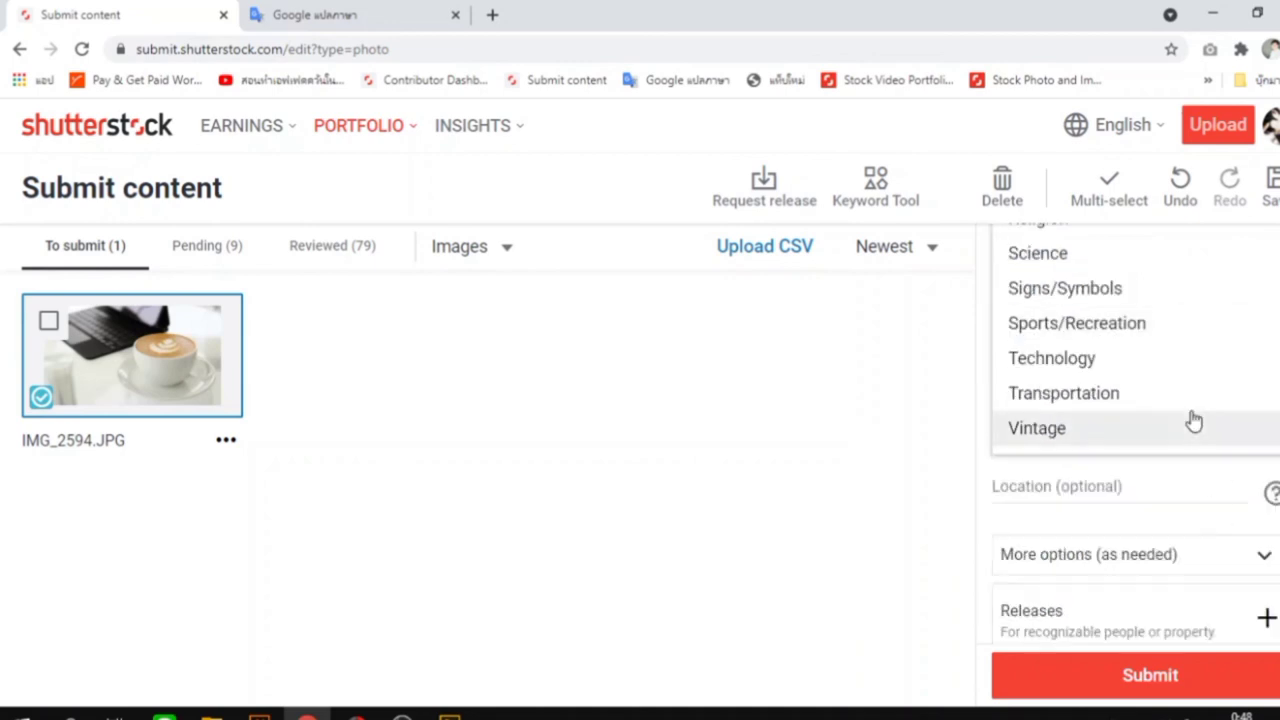
{"action": "scroll", "coordinate": [1197, 410], "scroll_direction": "up", "scroll_amount": 2}
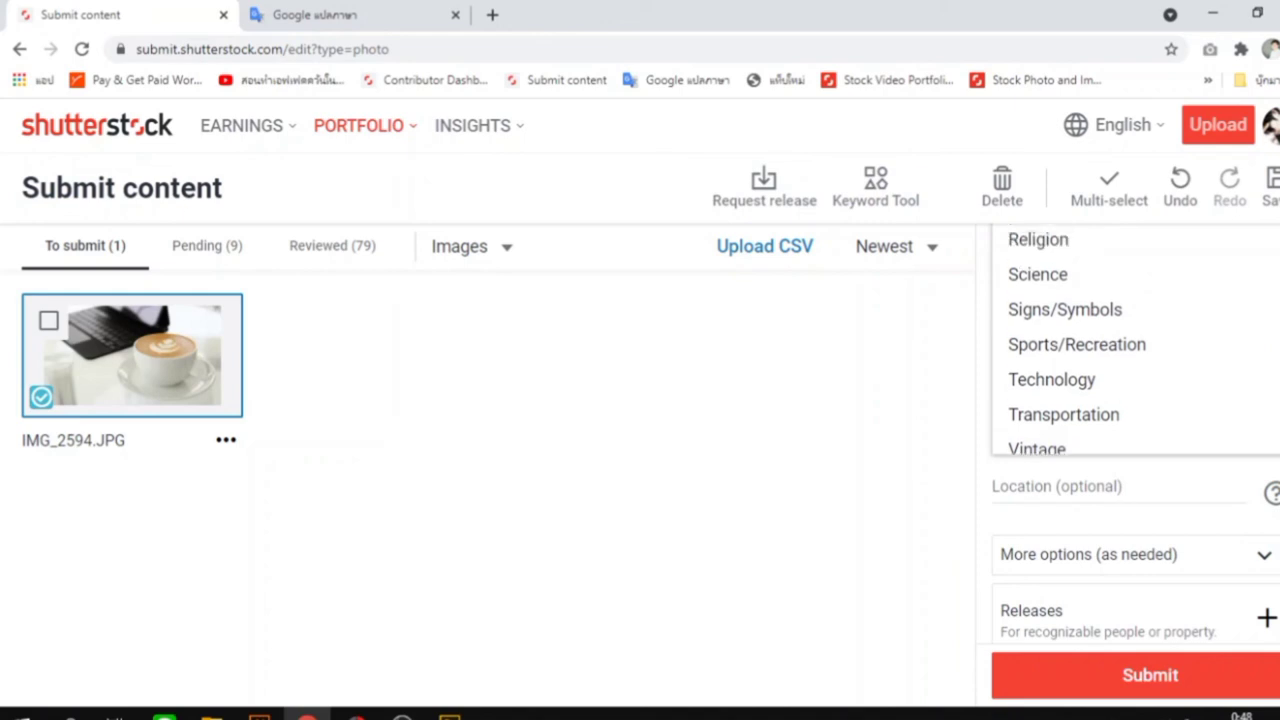
{"action": "scroll", "coordinate": [1048, 283], "scroll_direction": "up", "scroll_amount": 5}
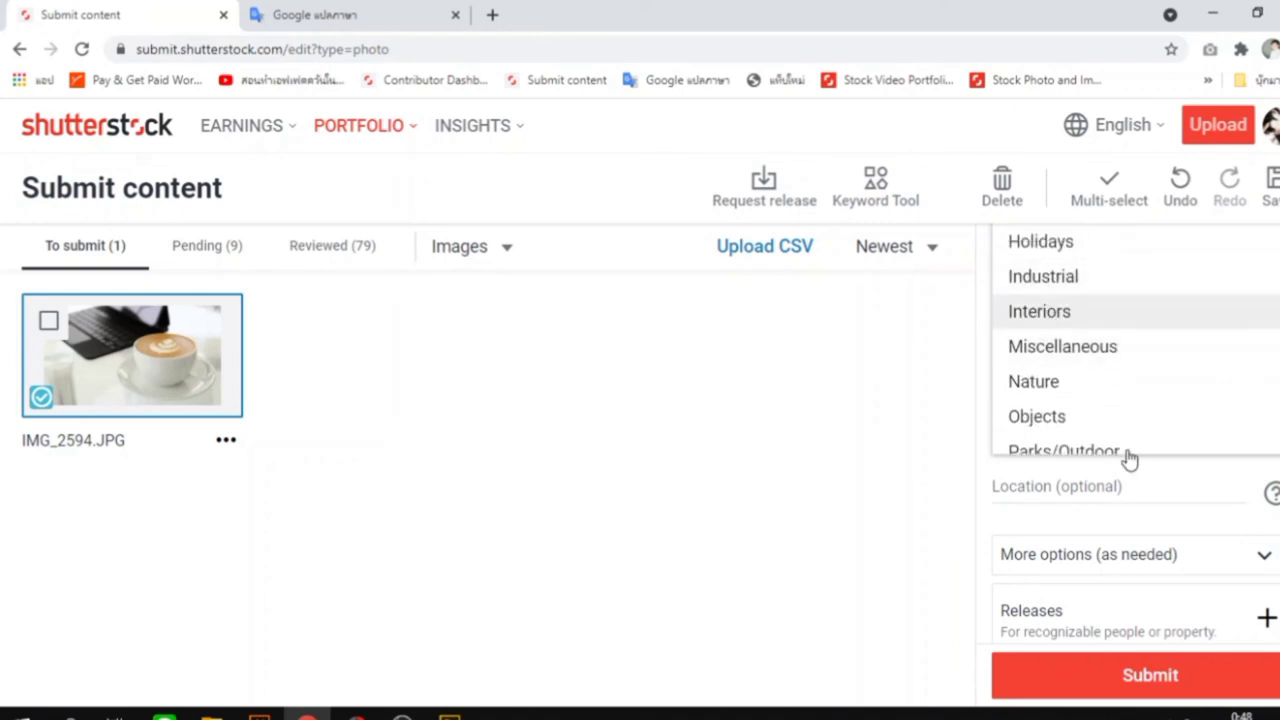
{"action": "left_click", "coordinate": [924, 469]}
- Check the full keyword list of IMG_2594.JPG and submit the photo
{"action": "scroll", "coordinate": [1211, 500], "scroll_direction": "down", "scroll_amount": 5}
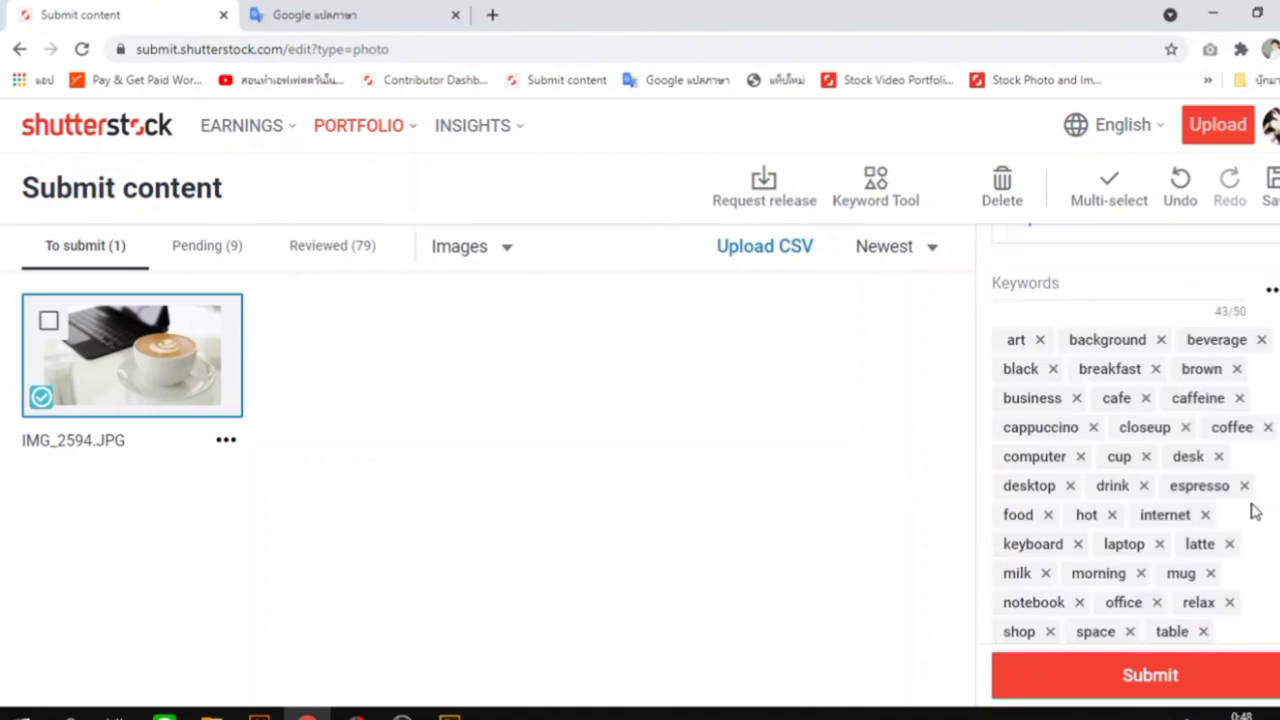
{"action": "scroll", "coordinate": [1251, 508], "scroll_direction": "down", "scroll_amount": 2}
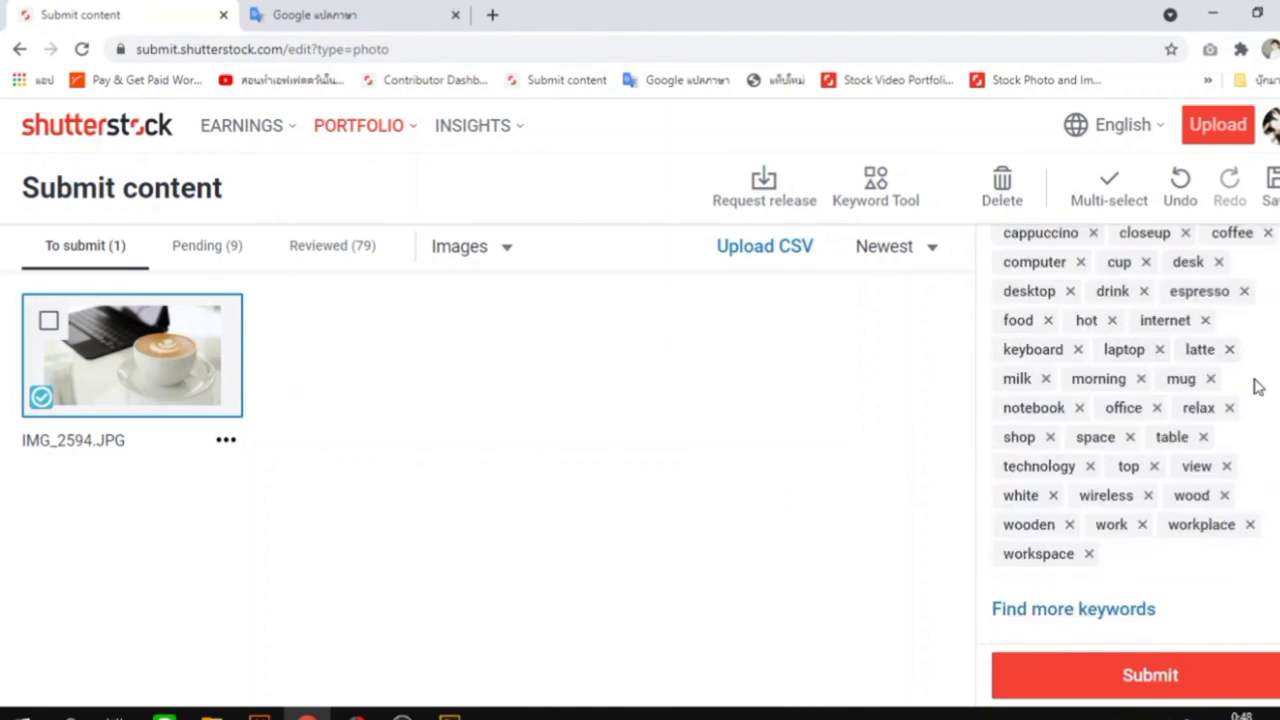
{"action": "scroll", "coordinate": [1257, 385], "scroll_direction": "up", "scroll_amount": 2}
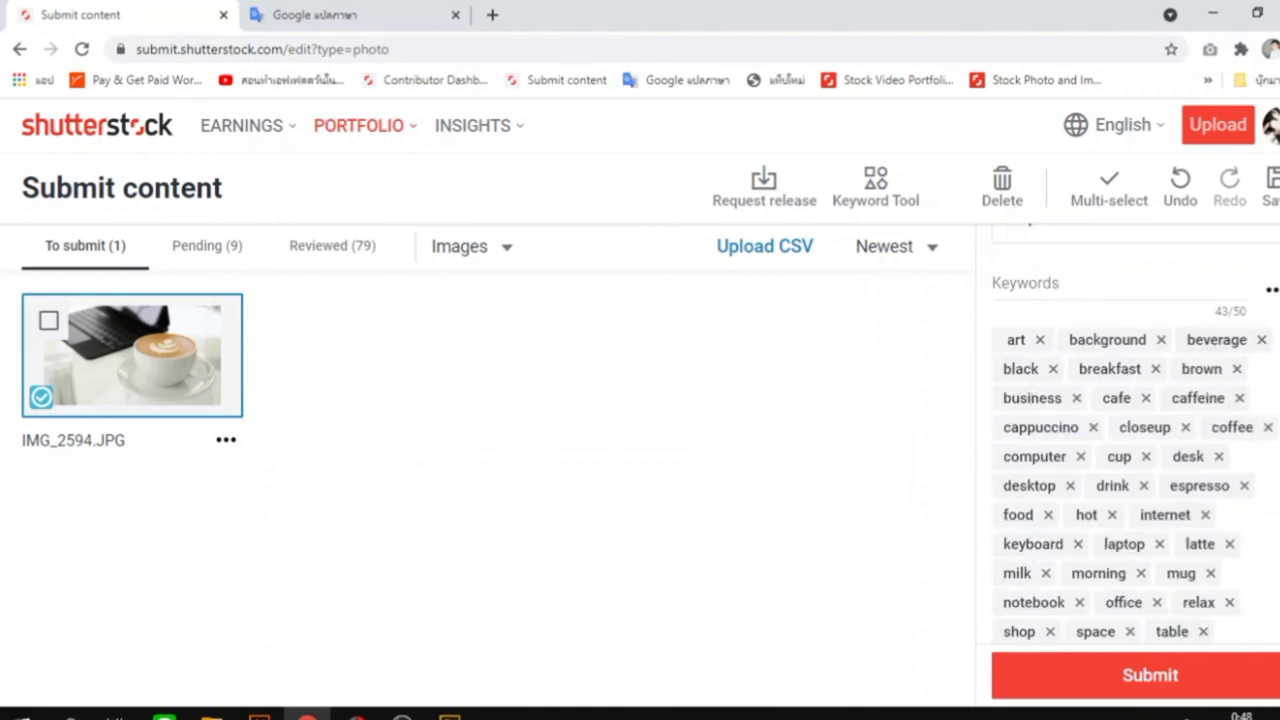
{"action": "scroll", "coordinate": [1130, 450], "scroll_direction": "down", "scroll_amount": 2}
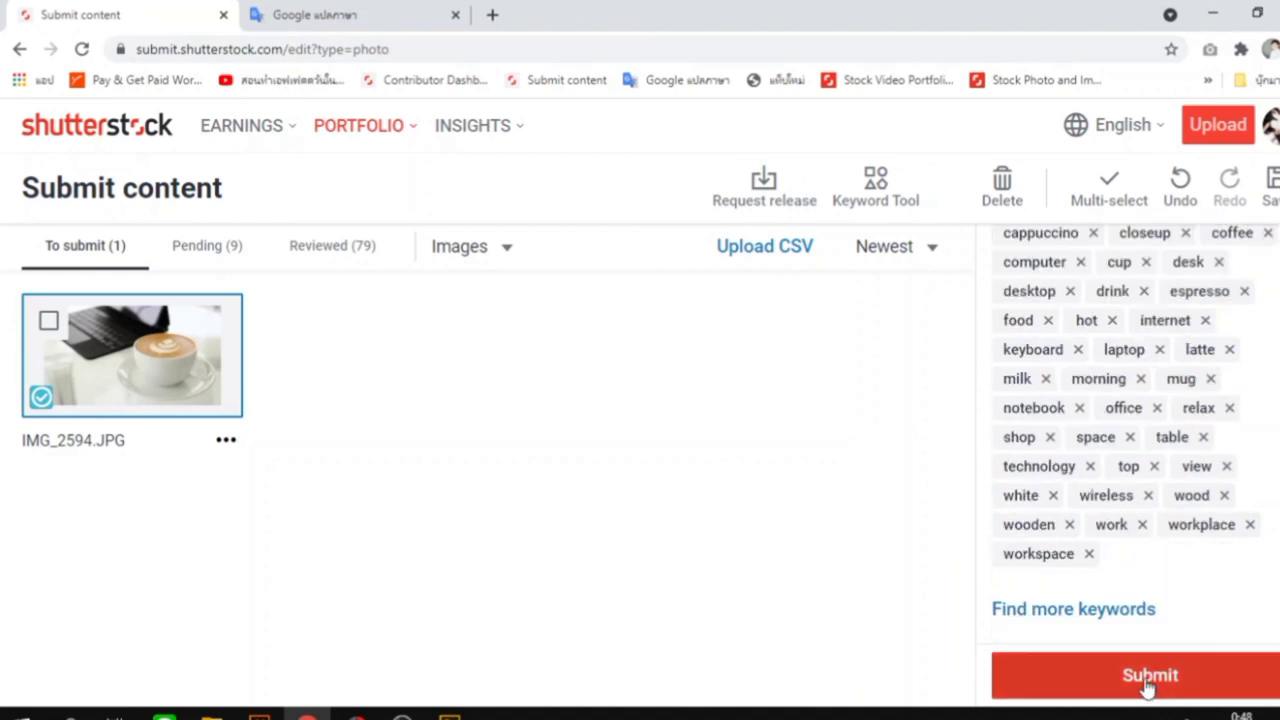
{"action": "left_click", "coordinate": [1149, 683]}
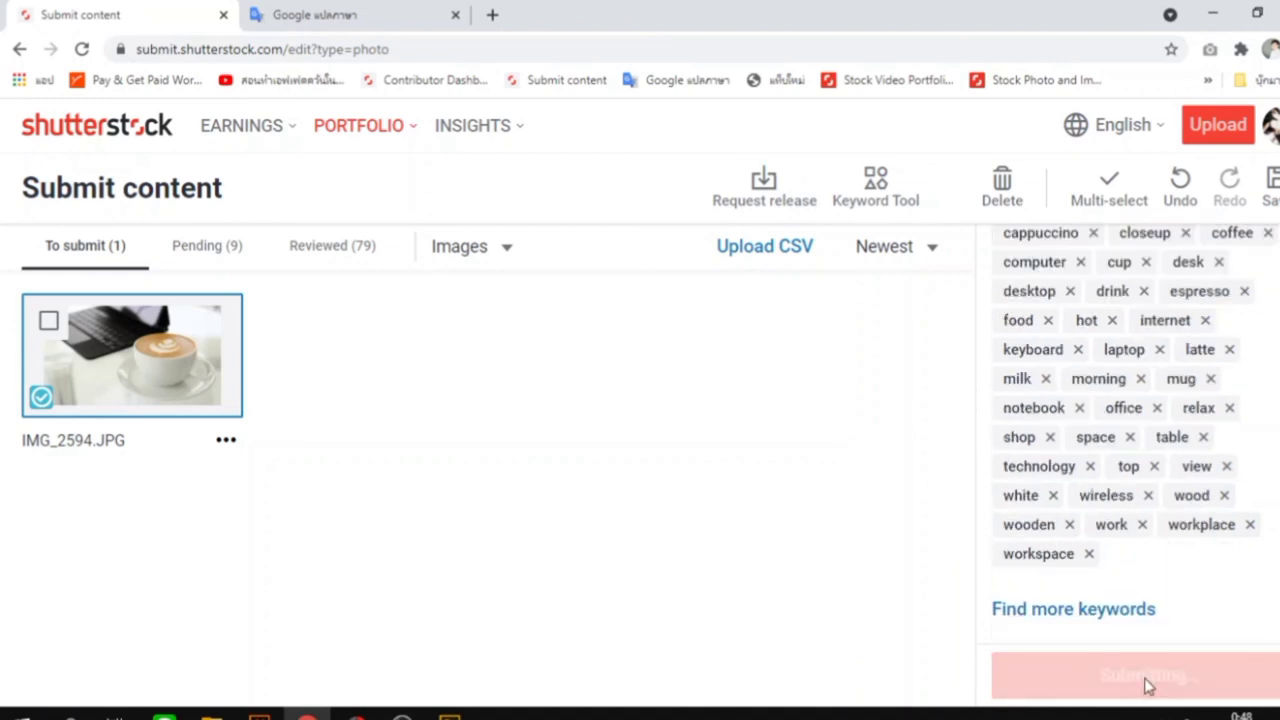